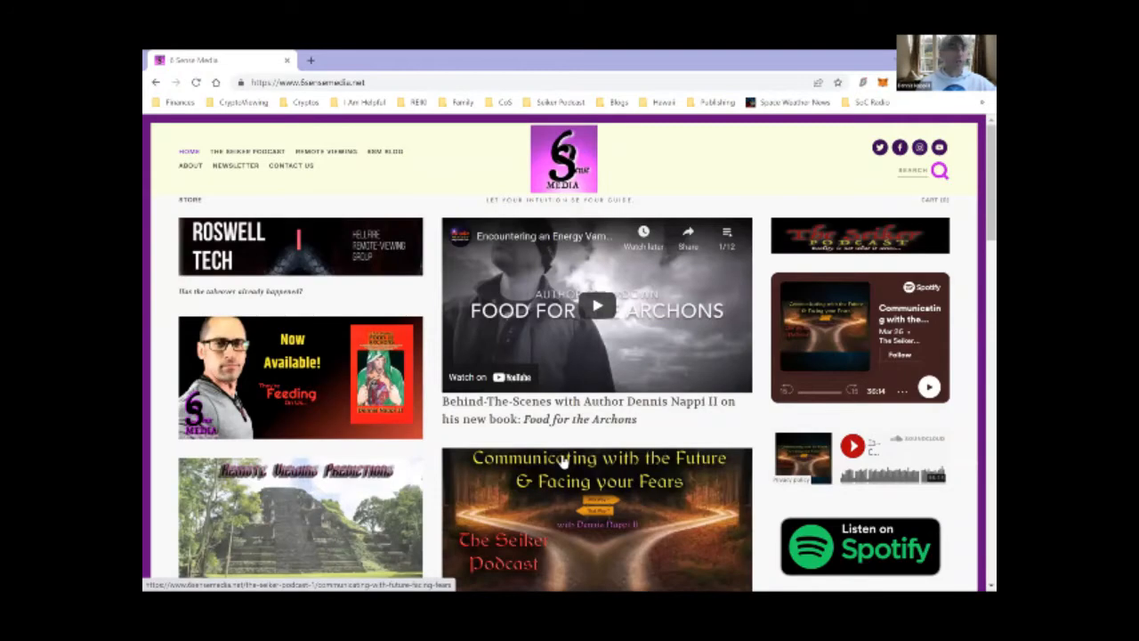
{"action": "scroll", "coordinate": [564, 460], "scroll_direction": "down", "scroll_amount": 1}
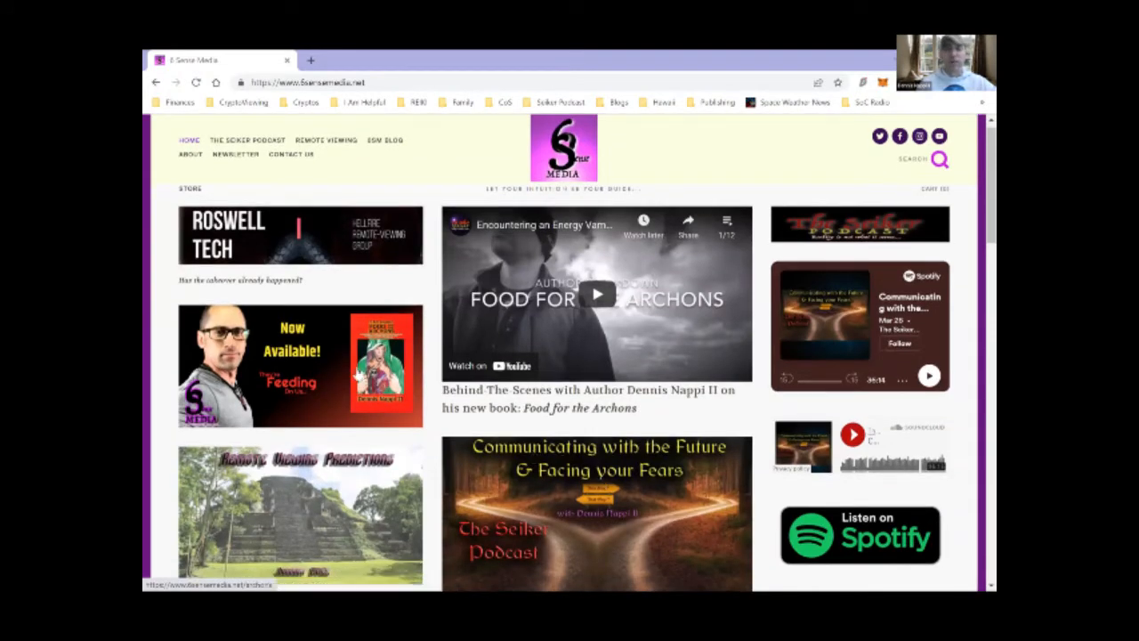
{"action": "scroll", "coordinate": [356, 379], "scroll_direction": "down", "scroll_amount": 3}
{"action": "scroll", "coordinate": [356, 374], "scroll_direction": "up", "scroll_amount": 2}
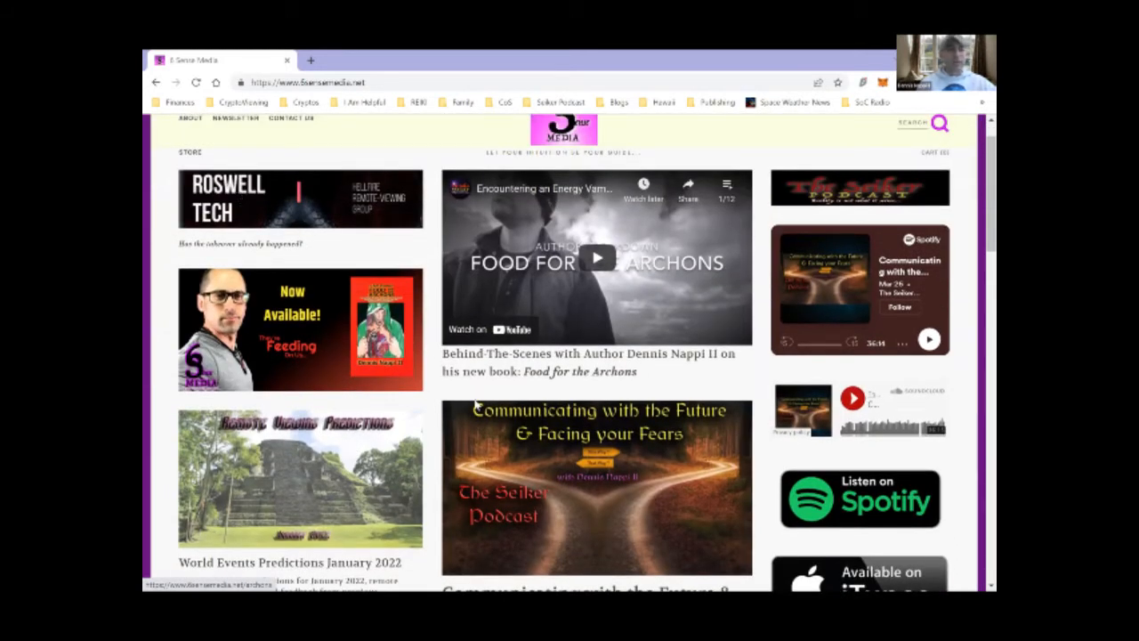
{"action": "scroll", "coordinate": [475, 405], "scroll_direction": "down", "scroll_amount": 3}
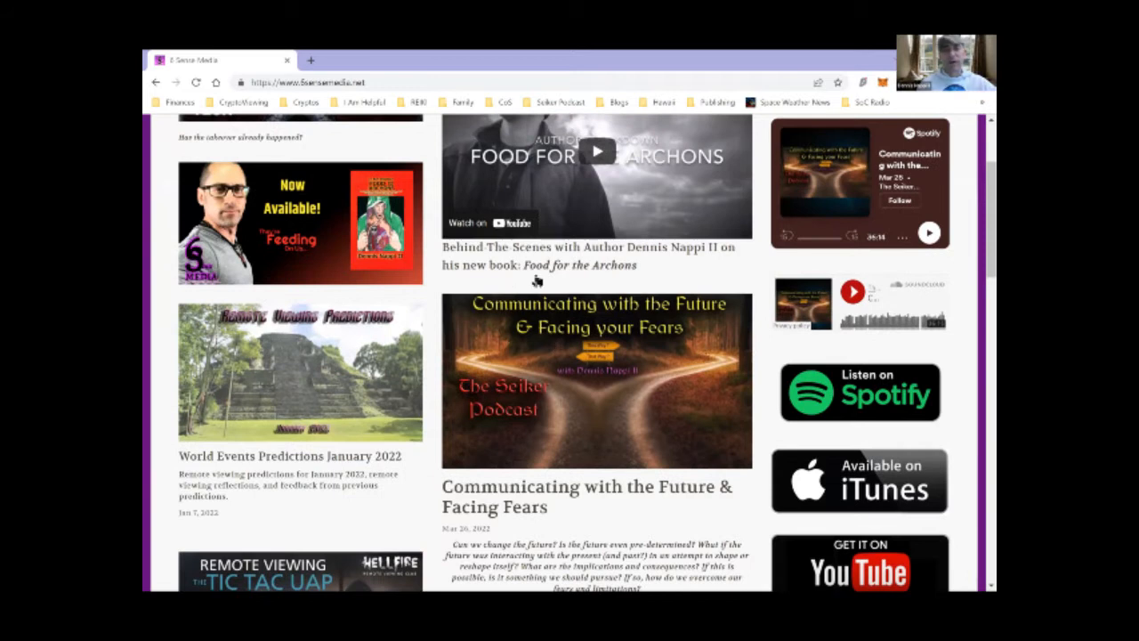
{"action": "scroll", "coordinate": [537, 281], "scroll_direction": "down", "scroll_amount": 5}
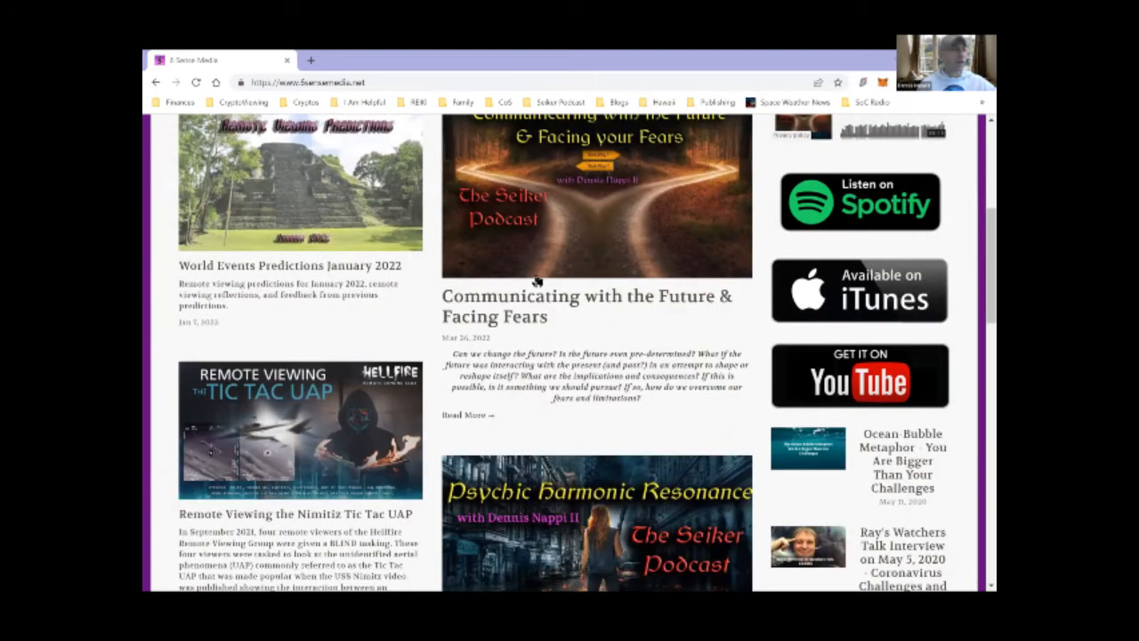
{"action": "scroll", "coordinate": [537, 282], "scroll_direction": "up", "scroll_amount": 1}
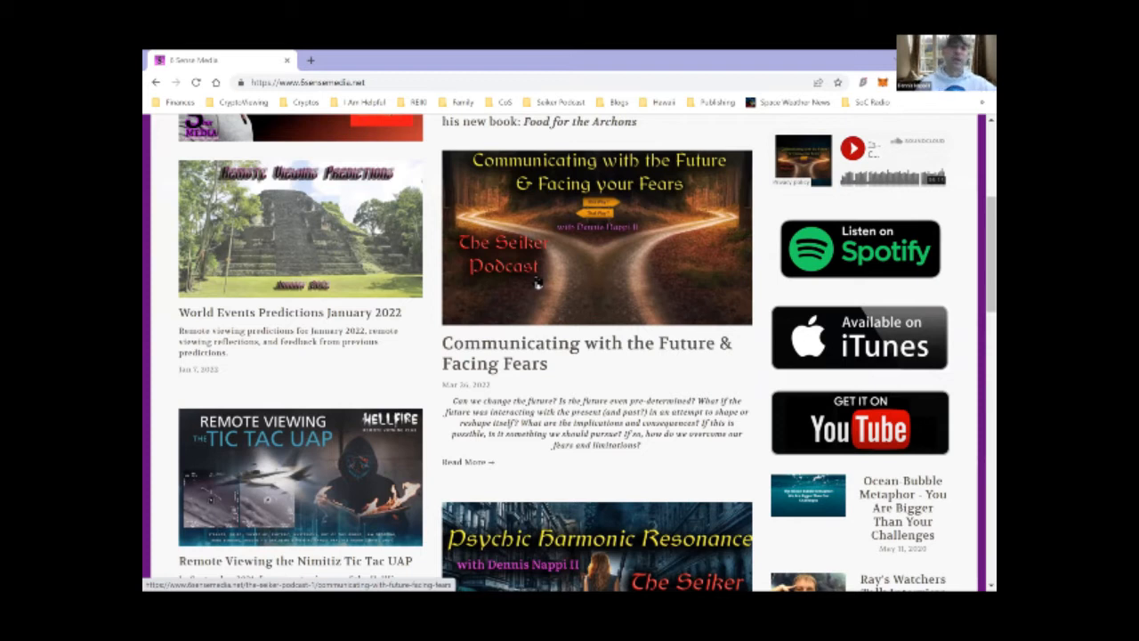
Read the 'Communicating with the Future' podcast article and return to its top
{"action": "left_click", "coordinate": [537, 283]}
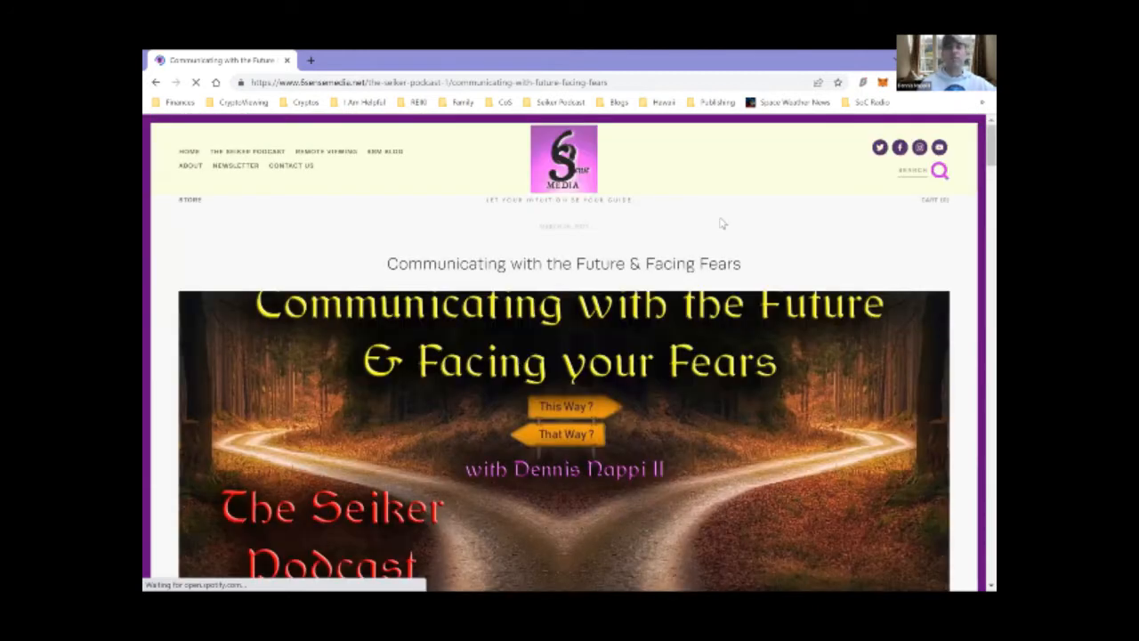
{"action": "scroll", "coordinate": [723, 223], "scroll_direction": "down", "scroll_amount": 1}
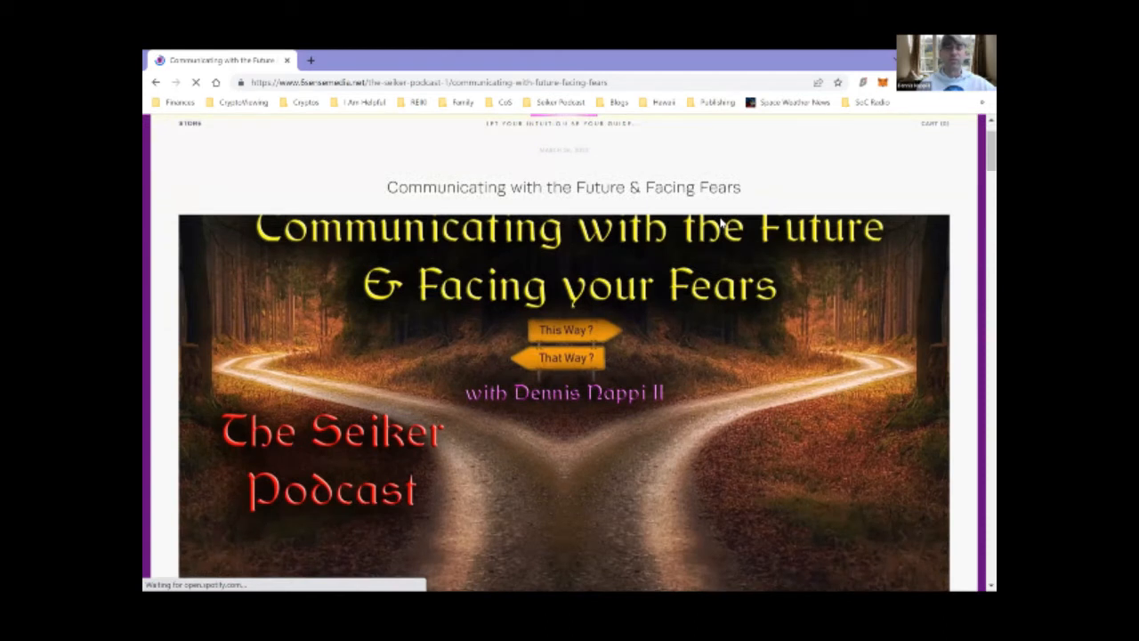
{"action": "scroll", "coordinate": [722, 224], "scroll_direction": "down", "scroll_amount": 1}
{"action": "scroll", "coordinate": [723, 224], "scroll_direction": "down", "scroll_amount": 1}
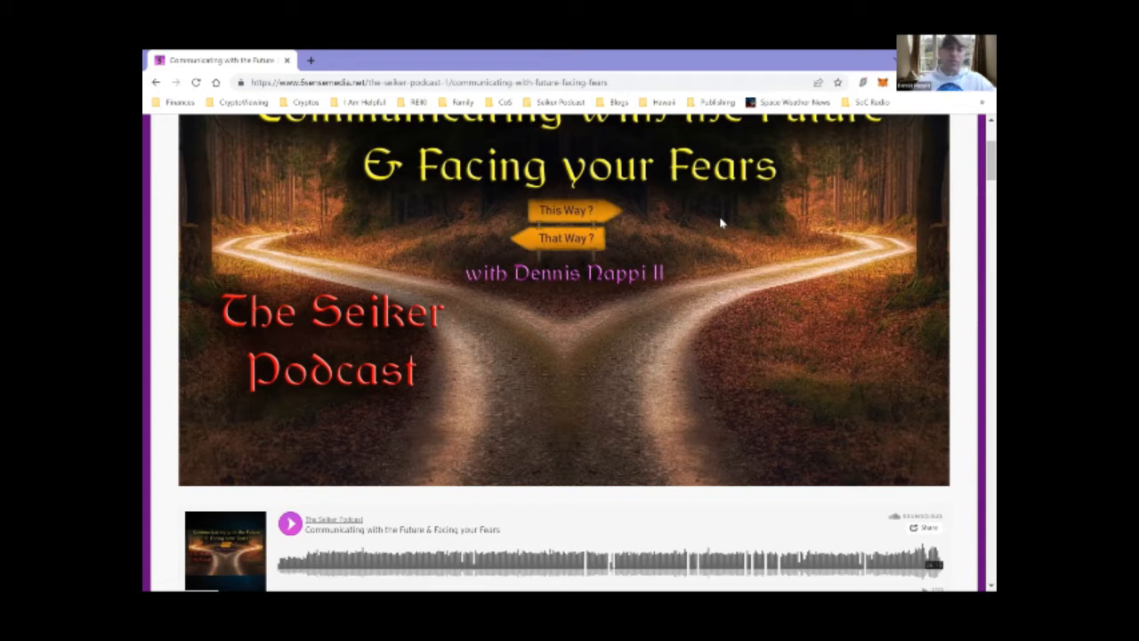
{"action": "scroll", "coordinate": [721, 223], "scroll_direction": "down", "scroll_amount": 3}
{"action": "scroll", "coordinate": [721, 223], "scroll_direction": "down", "scroll_amount": 3}
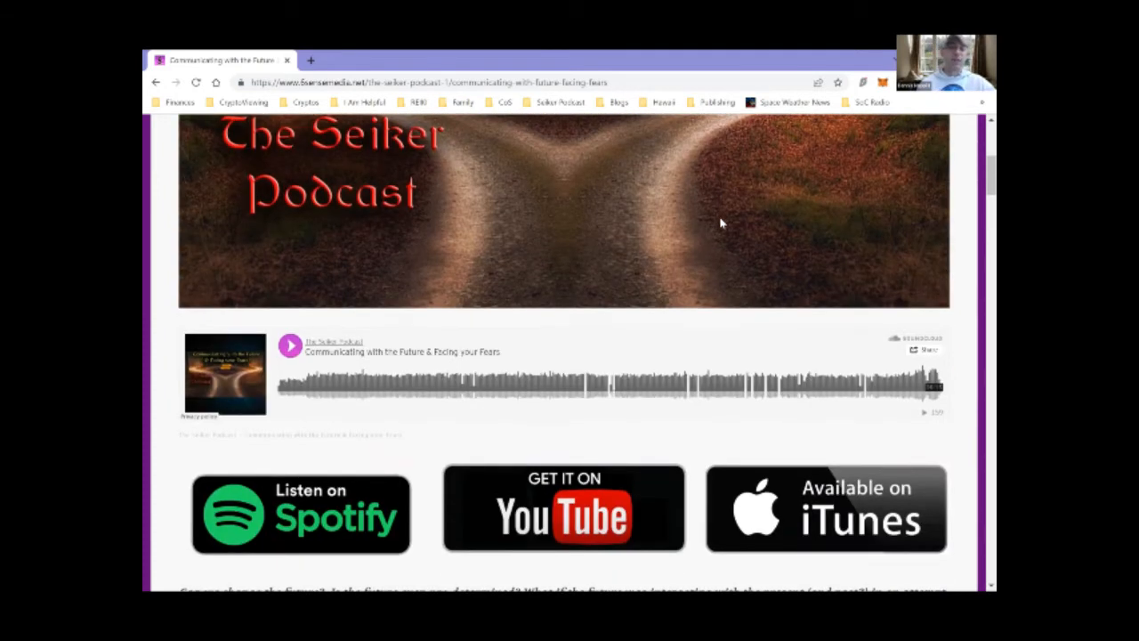
{"action": "scroll", "coordinate": [721, 222], "scroll_direction": "down", "scroll_amount": 3}
{"action": "scroll", "coordinate": [720, 222], "scroll_direction": "down", "scroll_amount": 3}
{"action": "scroll", "coordinate": [721, 222], "scroll_direction": "down", "scroll_amount": 3}
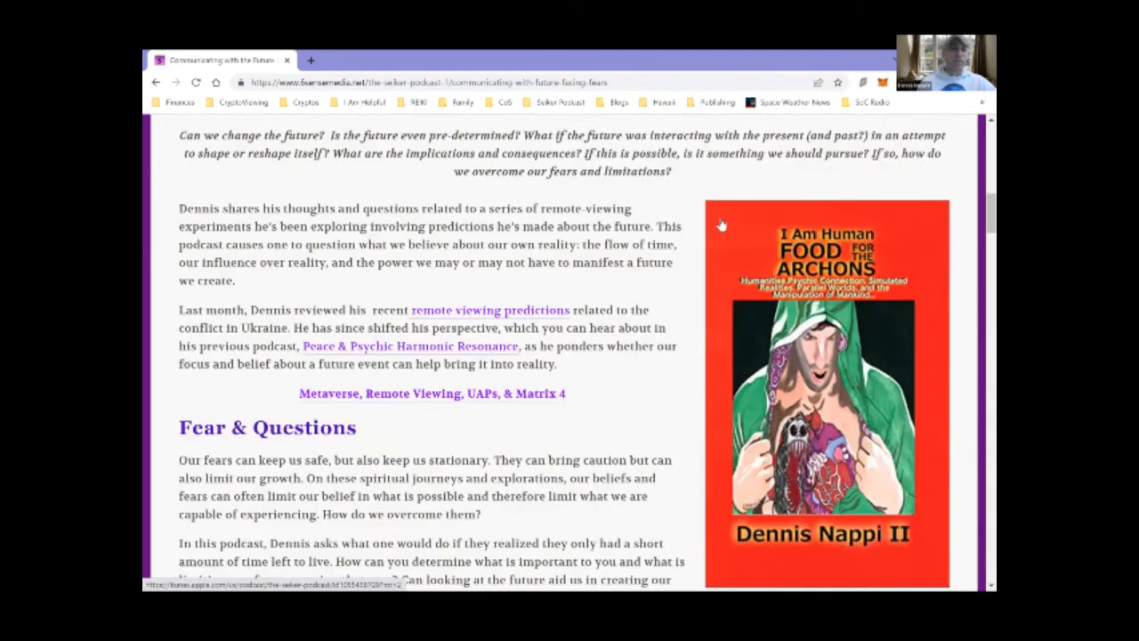
{"action": "scroll", "coordinate": [721, 222], "scroll_direction": "down", "scroll_amount": 2}
{"action": "scroll", "coordinate": [721, 225], "scroll_direction": "down", "scroll_amount": 2}
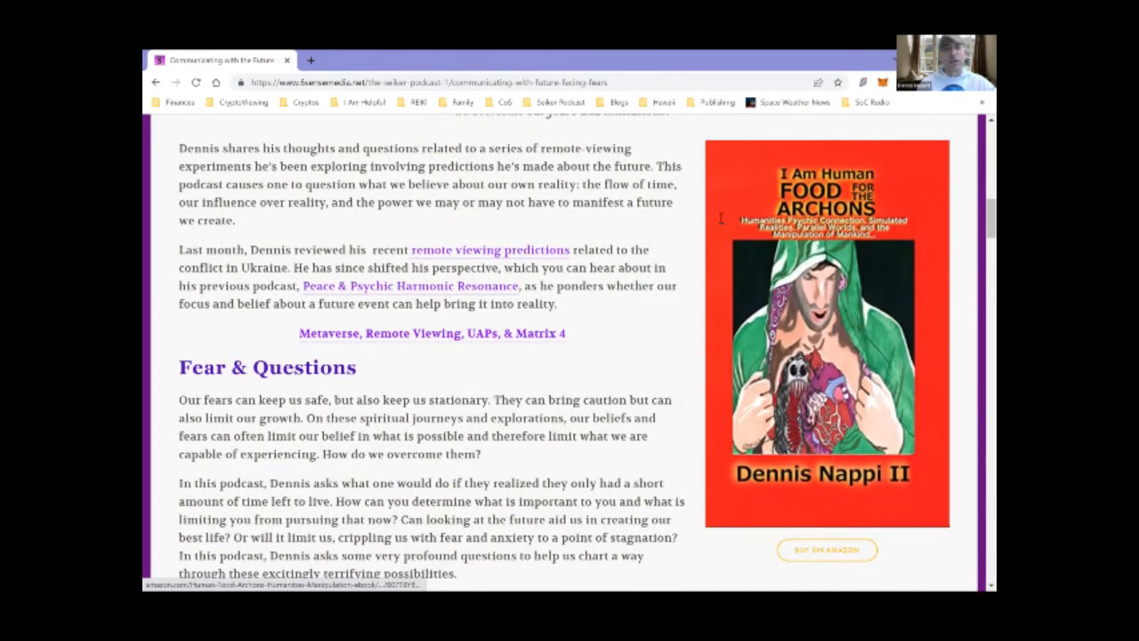
{"action": "key", "text": "Home"}
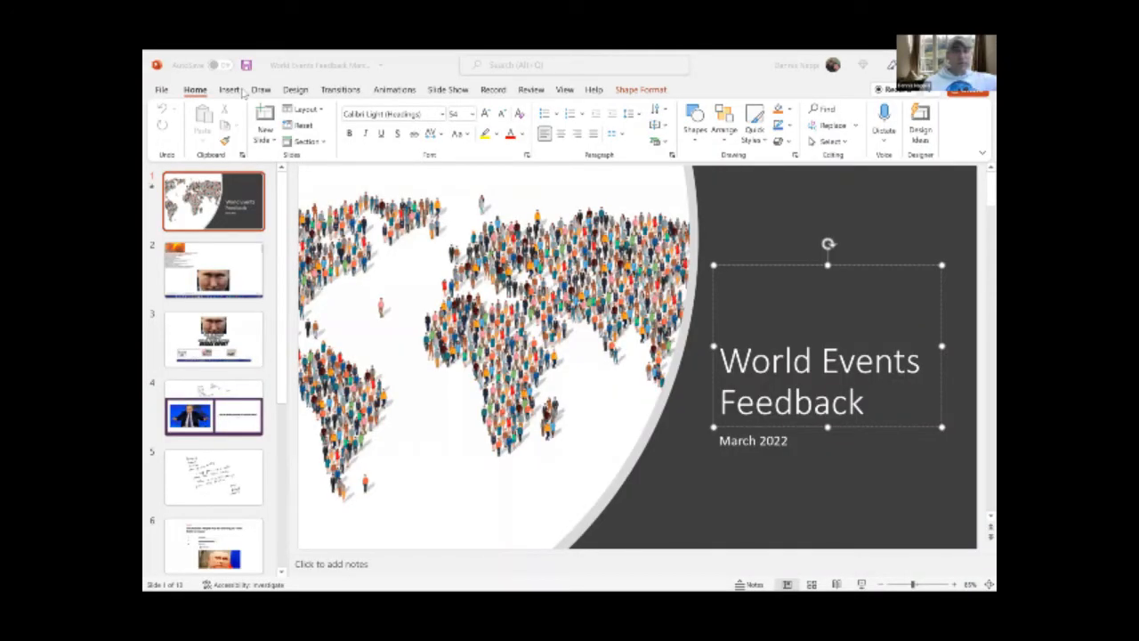
Start the World Events Feedback slideshow from the Slide Show commands
{"action": "left_click", "coordinate": [447, 89]}
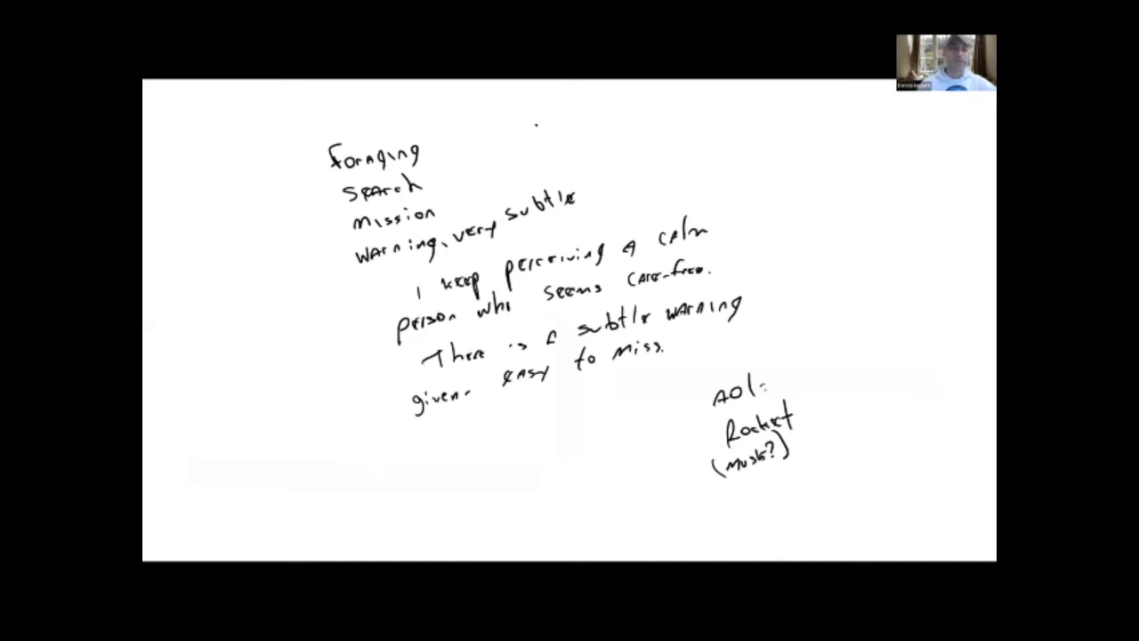
Step between the handwritten notes, Putin article and Star Wars & Robotics Warfare slides, ending on the latter
{"action": "key", "text": "Right"}
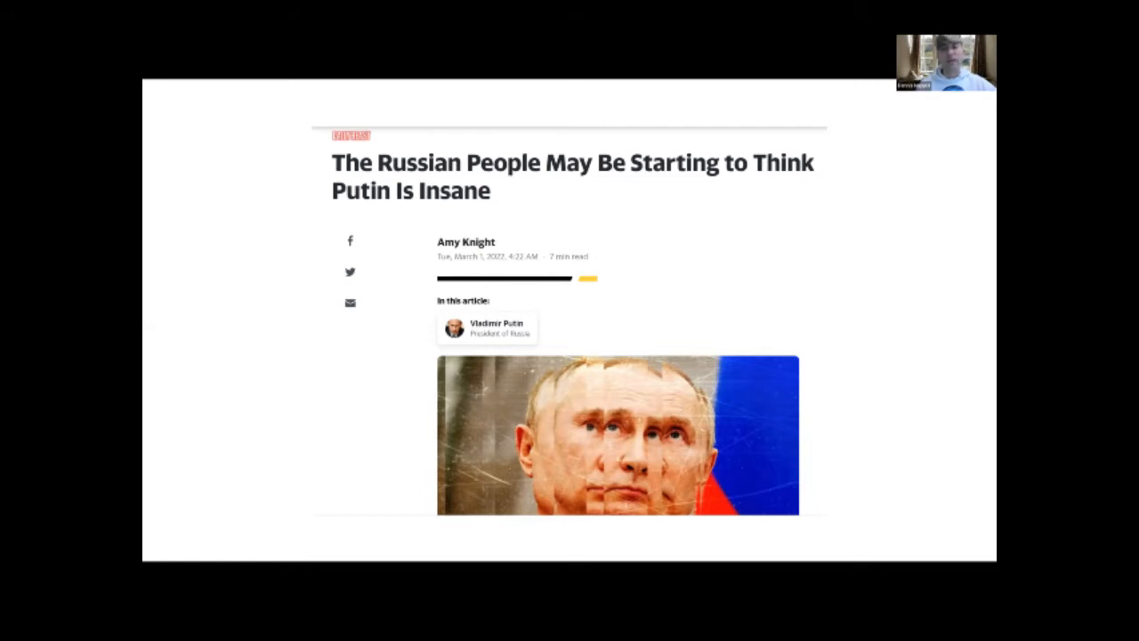
{"action": "key", "text": "Left"}
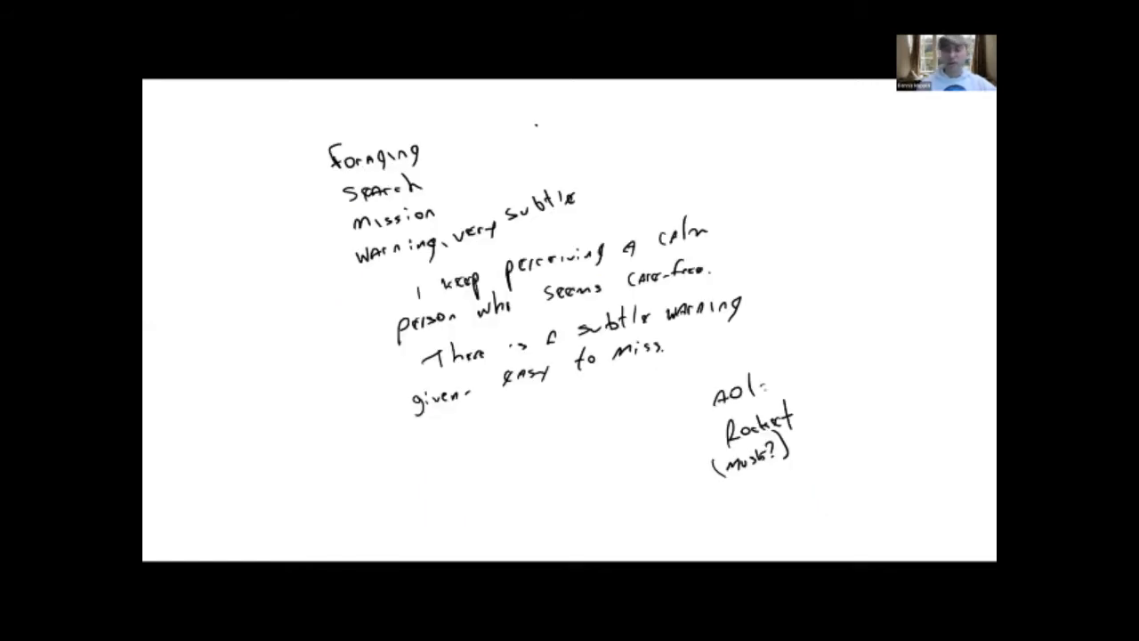
{"action": "key", "text": "Right"}
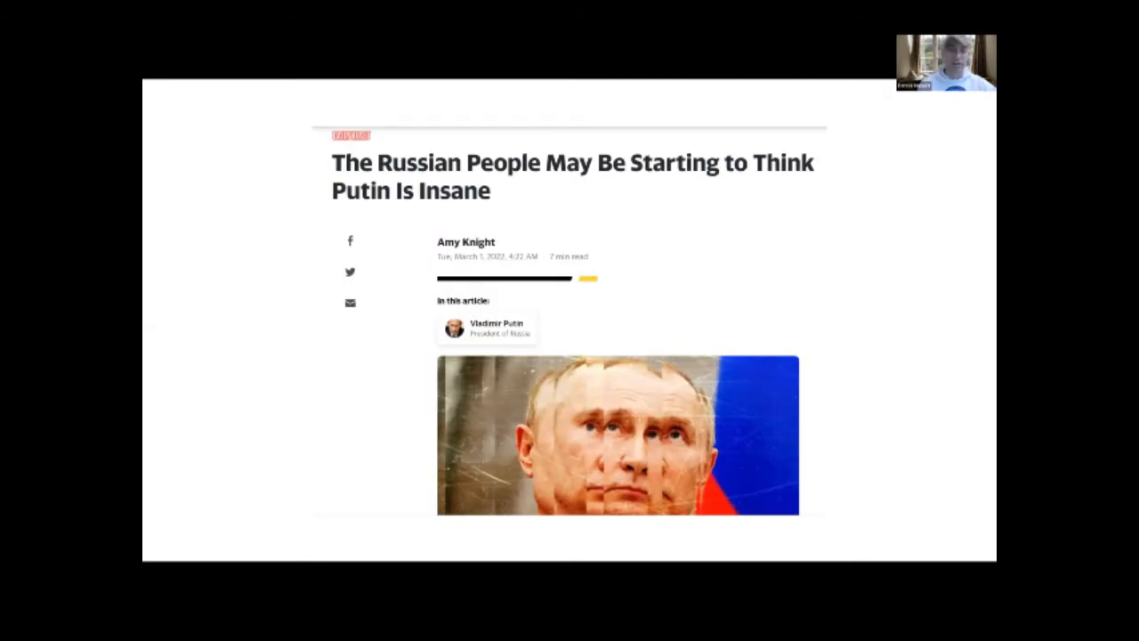
{"action": "key", "text": "Right"}
{"action": "key", "text": "Left"}
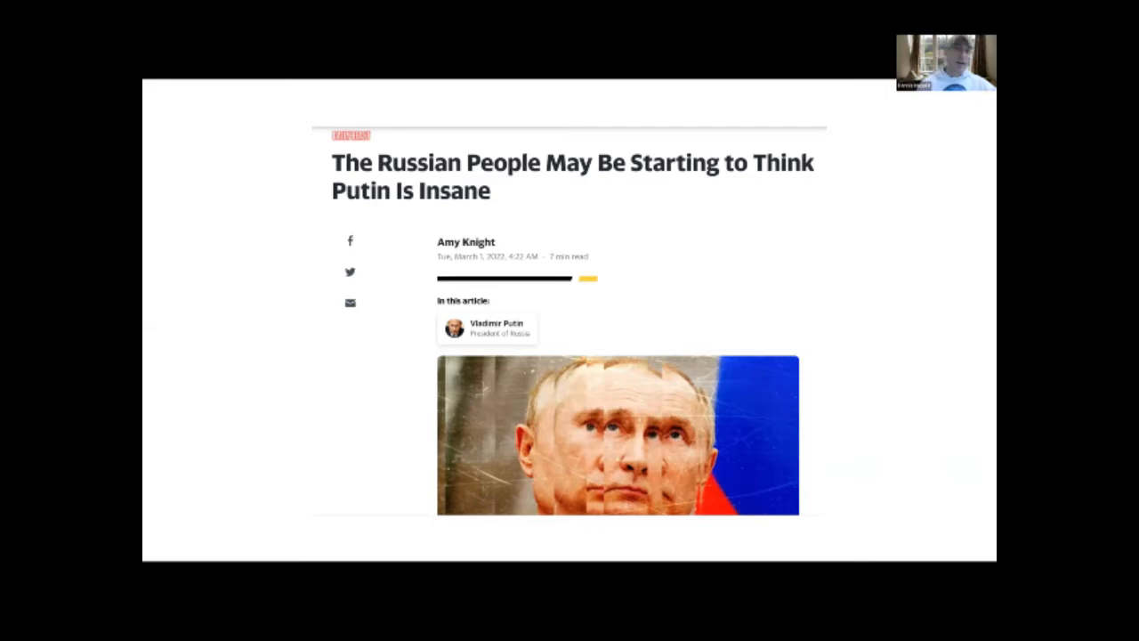
{"action": "mouse_move", "coordinate": [569, 321]}
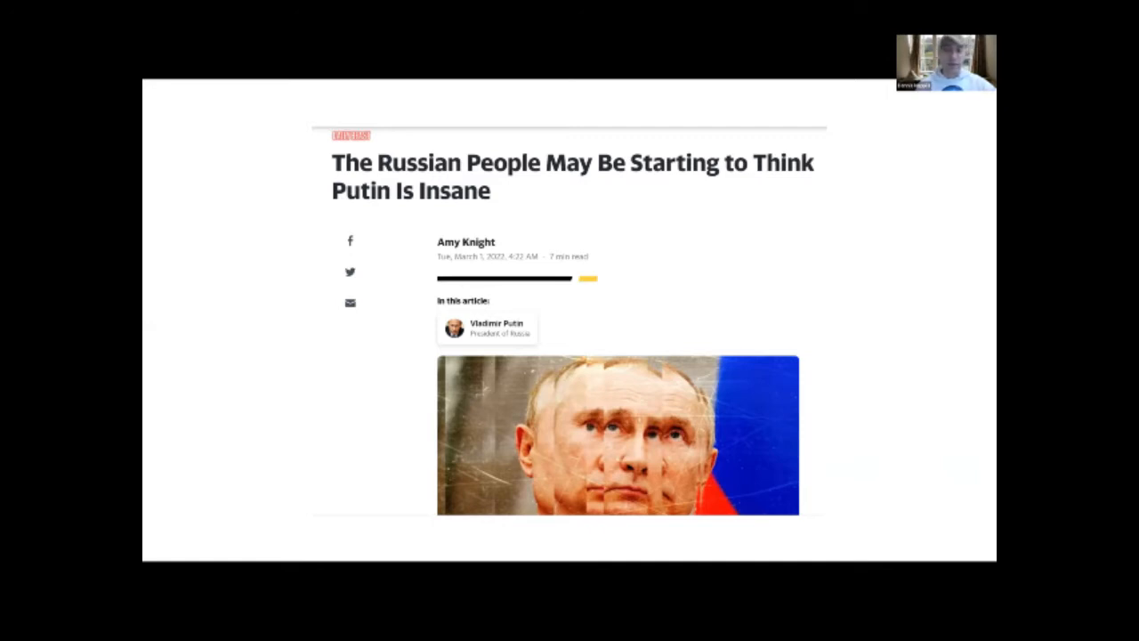
{"action": "key", "text": "Right"}
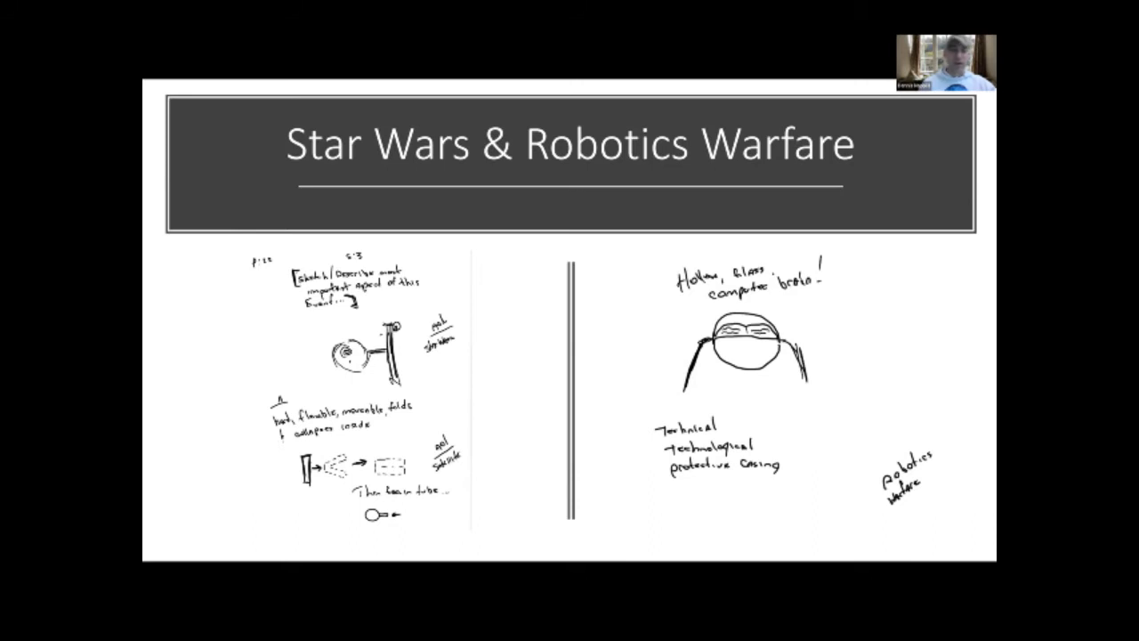
Advance the slideshow to the Boris Johnson Partygate news article slide
{"action": "key", "text": "Right"}
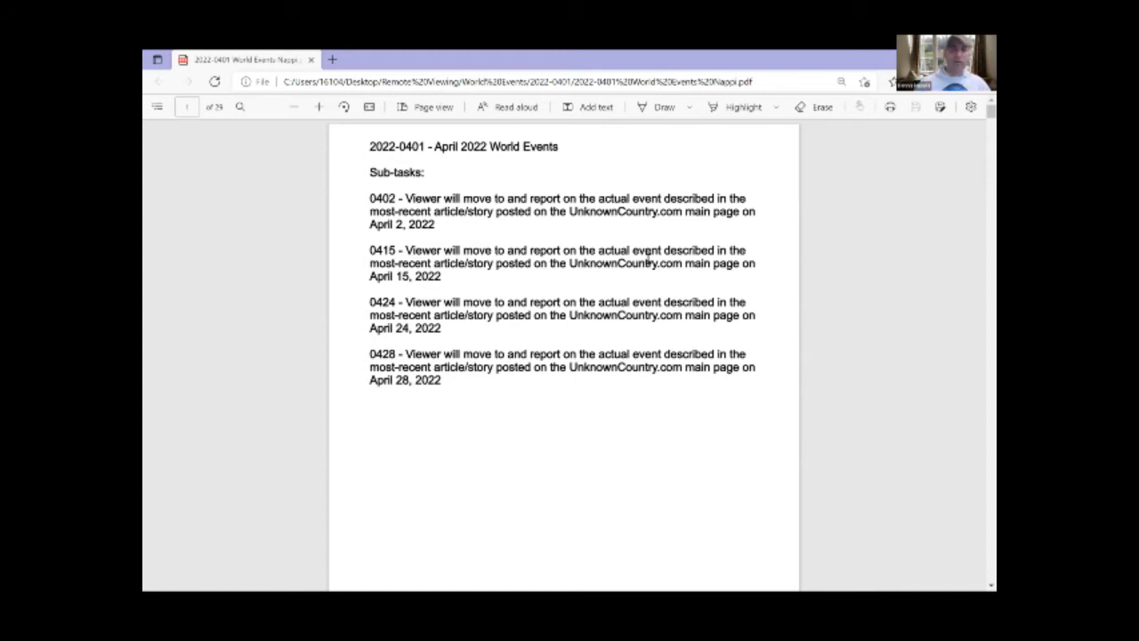
{"action": "scroll", "coordinate": [541, 406], "scroll_direction": "down", "scroll_amount": 2}
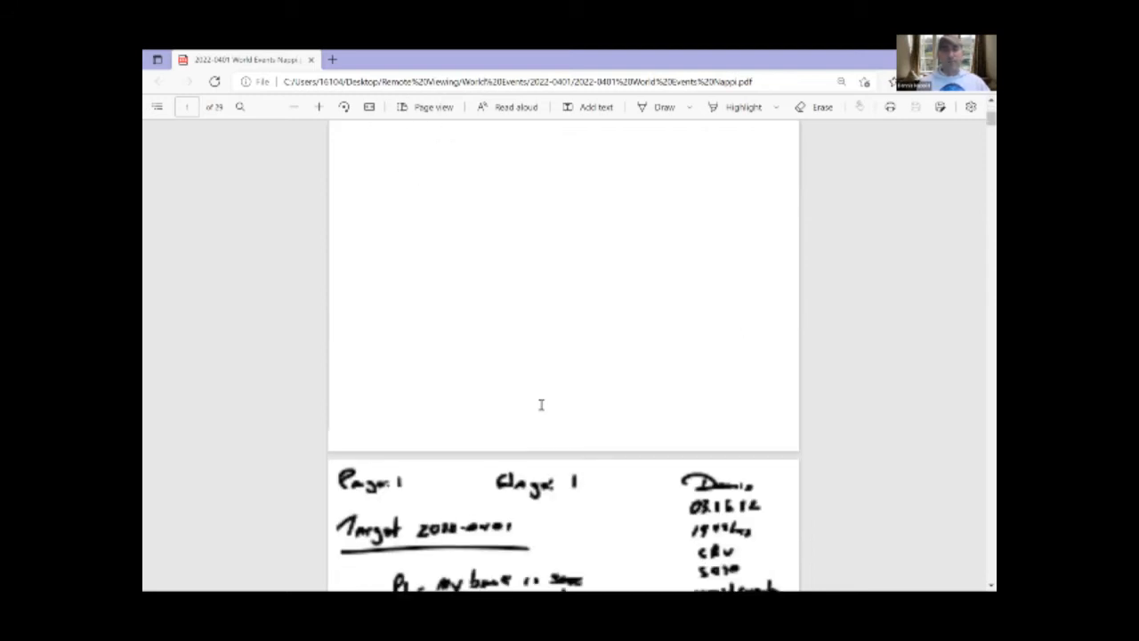
{"action": "scroll", "coordinate": [541, 405], "scroll_direction": "down", "scroll_amount": 4}
{"action": "scroll", "coordinate": [541, 405], "scroll_direction": "down", "scroll_amount": 1}
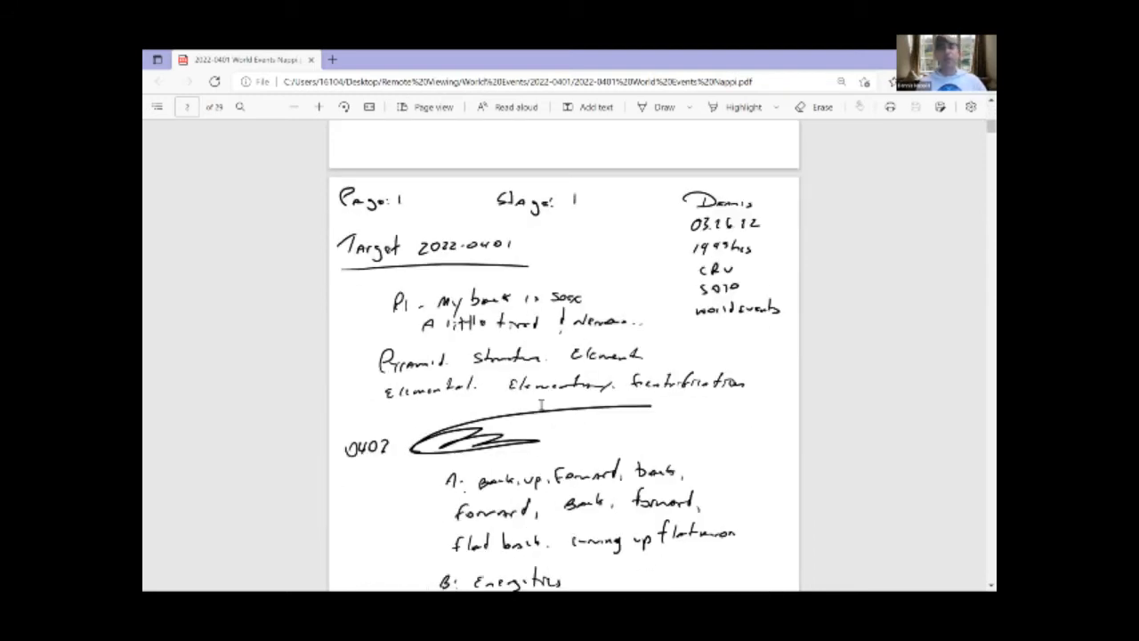
{"action": "scroll", "coordinate": [541, 405], "scroll_direction": "down", "scroll_amount": 3}
{"action": "scroll", "coordinate": [541, 405], "scroll_direction": "down", "scroll_amount": 2}
{"action": "scroll", "coordinate": [542, 405], "scroll_direction": "down", "scroll_amount": 1}
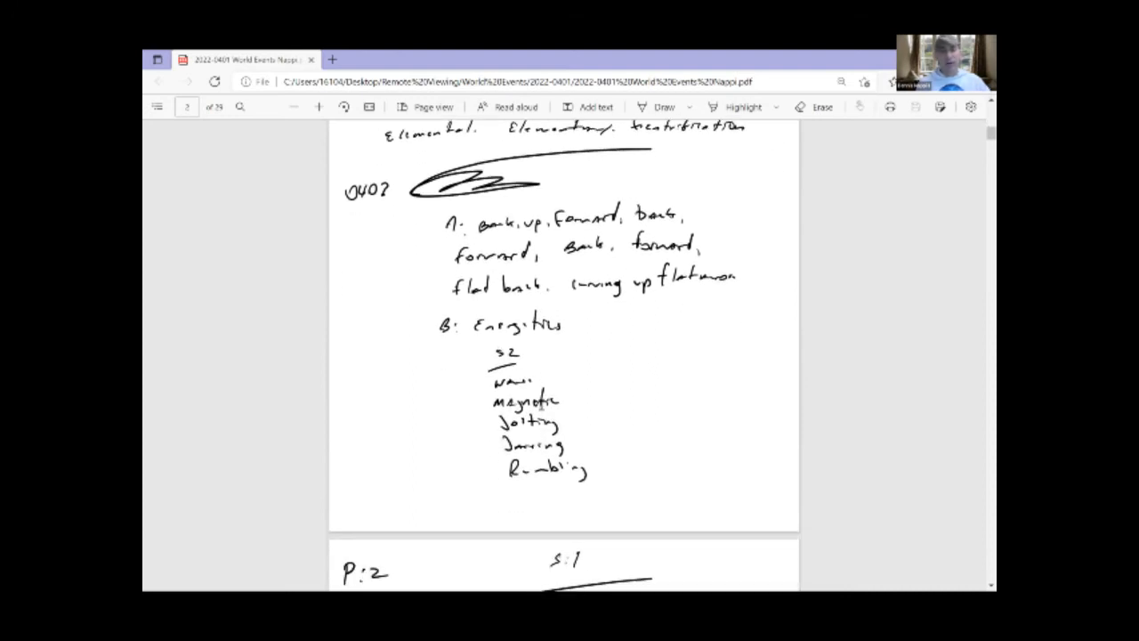
{"action": "scroll", "coordinate": [541, 405], "scroll_direction": "down", "scroll_amount": 2}
{"action": "scroll", "coordinate": [541, 405], "scroll_direction": "down", "scroll_amount": 2}
{"action": "scroll", "coordinate": [542, 405], "scroll_direction": "down", "scroll_amount": 2}
{"action": "scroll", "coordinate": [541, 405], "scroll_direction": "down", "scroll_amount": 2}
{"action": "scroll", "coordinate": [541, 405], "scroll_direction": "down", "scroll_amount": 3}
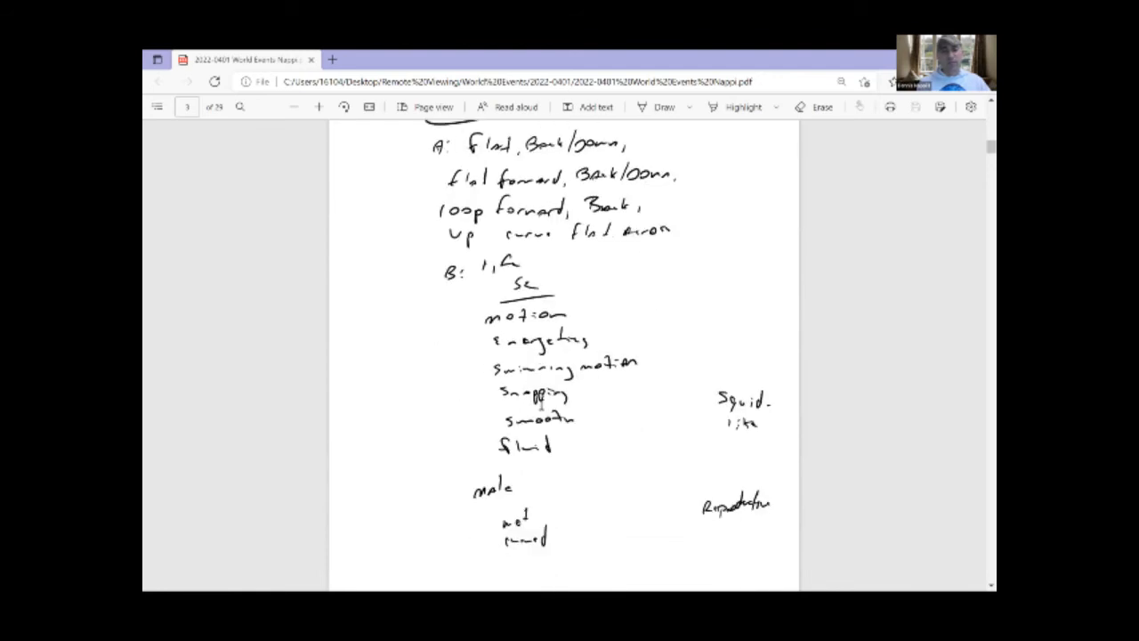
{"action": "scroll", "coordinate": [541, 405], "scroll_direction": "down", "scroll_amount": 2}
{"action": "scroll", "coordinate": [541, 405], "scroll_direction": "down", "scroll_amount": 1}
{"action": "scroll", "coordinate": [541, 405], "scroll_direction": "down", "scroll_amount": 1}
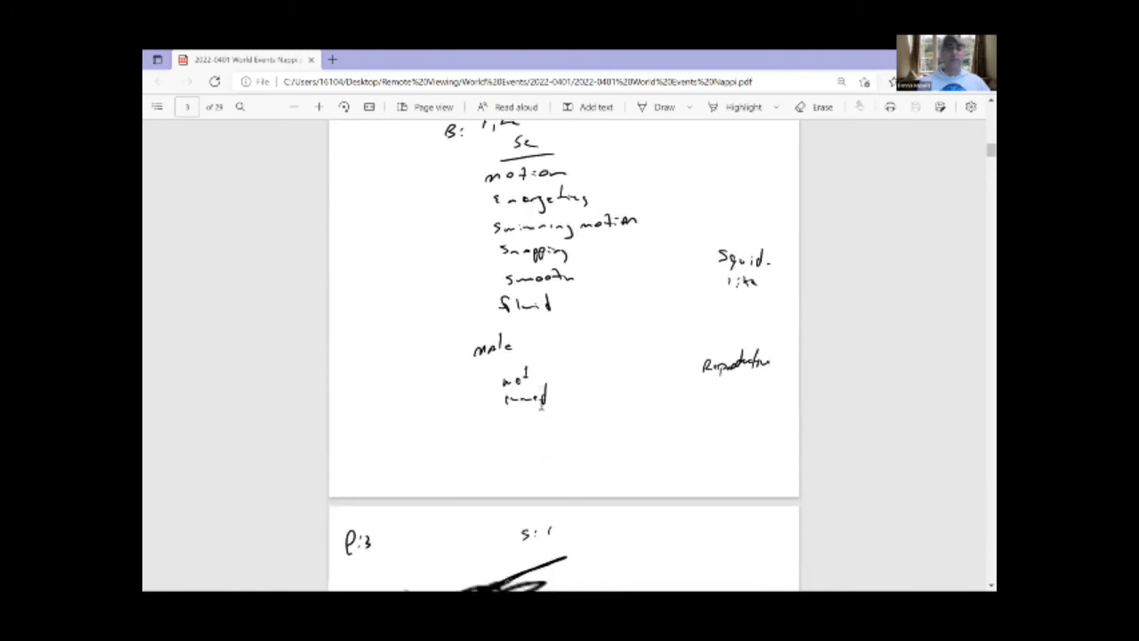
{"action": "scroll", "coordinate": [541, 405], "scroll_direction": "down", "scroll_amount": 2}
{"action": "scroll", "coordinate": [542, 405], "scroll_direction": "down", "scroll_amount": 4}
{"action": "scroll", "coordinate": [541, 405], "scroll_direction": "down", "scroll_amount": 1}
{"action": "scroll", "coordinate": [541, 405], "scroll_direction": "down", "scroll_amount": 2}
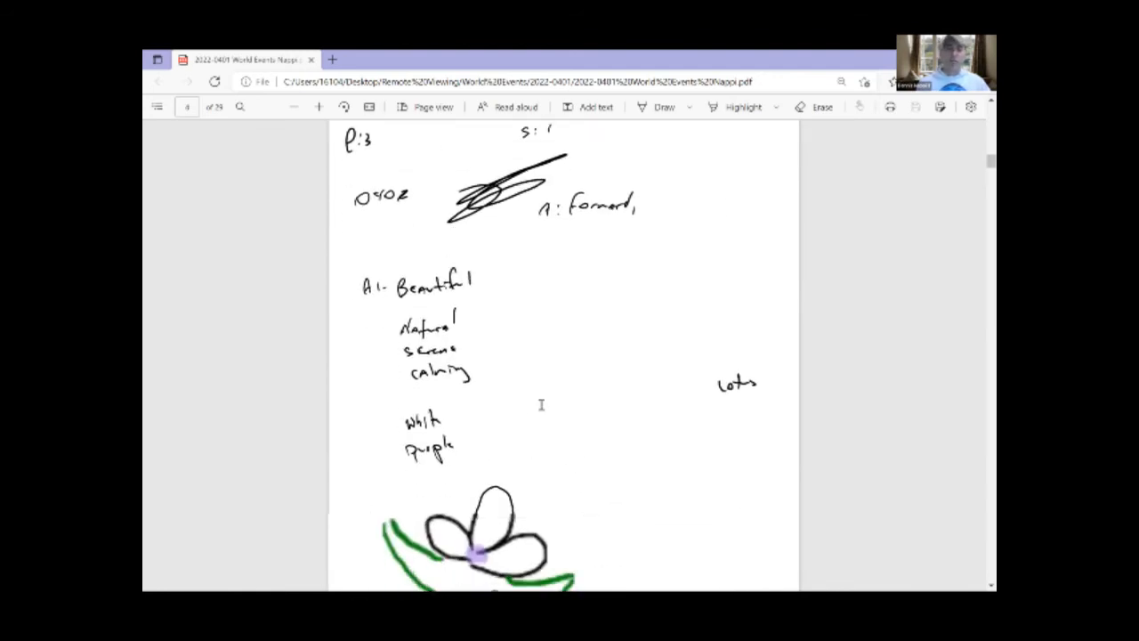
{"action": "scroll", "coordinate": [541, 405], "scroll_direction": "down", "scroll_amount": 1}
{"action": "scroll", "coordinate": [541, 405], "scroll_direction": "down", "scroll_amount": 2}
{"action": "scroll", "coordinate": [541, 405], "scroll_direction": "down", "scroll_amount": 1}
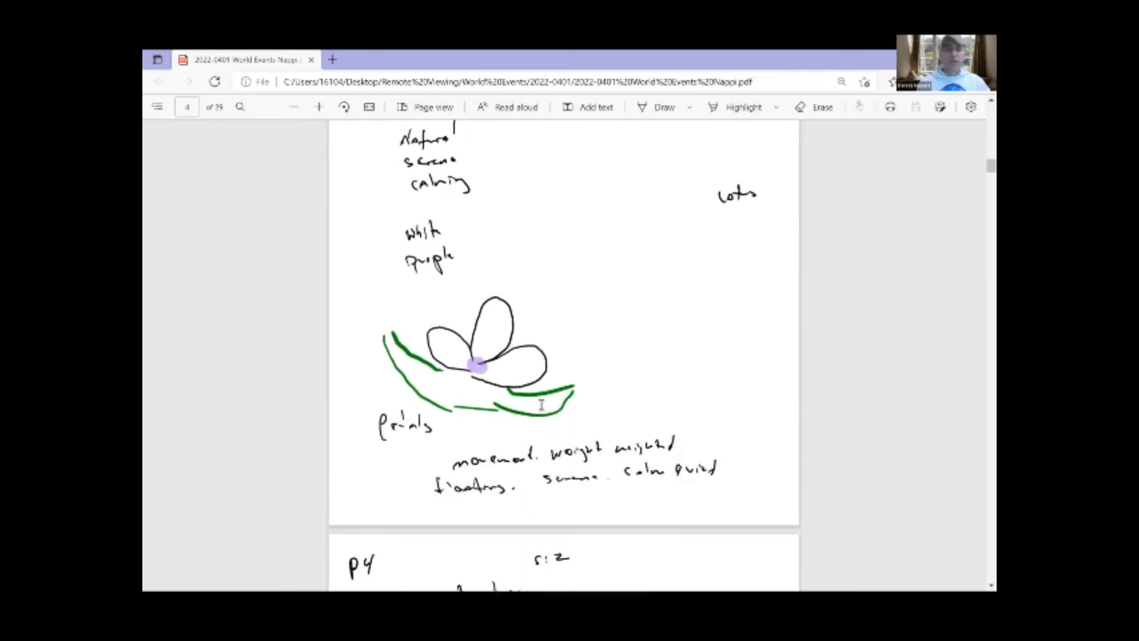
{"action": "scroll", "coordinate": [541, 405], "scroll_direction": "down", "scroll_amount": 1}
{"action": "scroll", "coordinate": [542, 405], "scroll_direction": "down", "scroll_amount": 1}
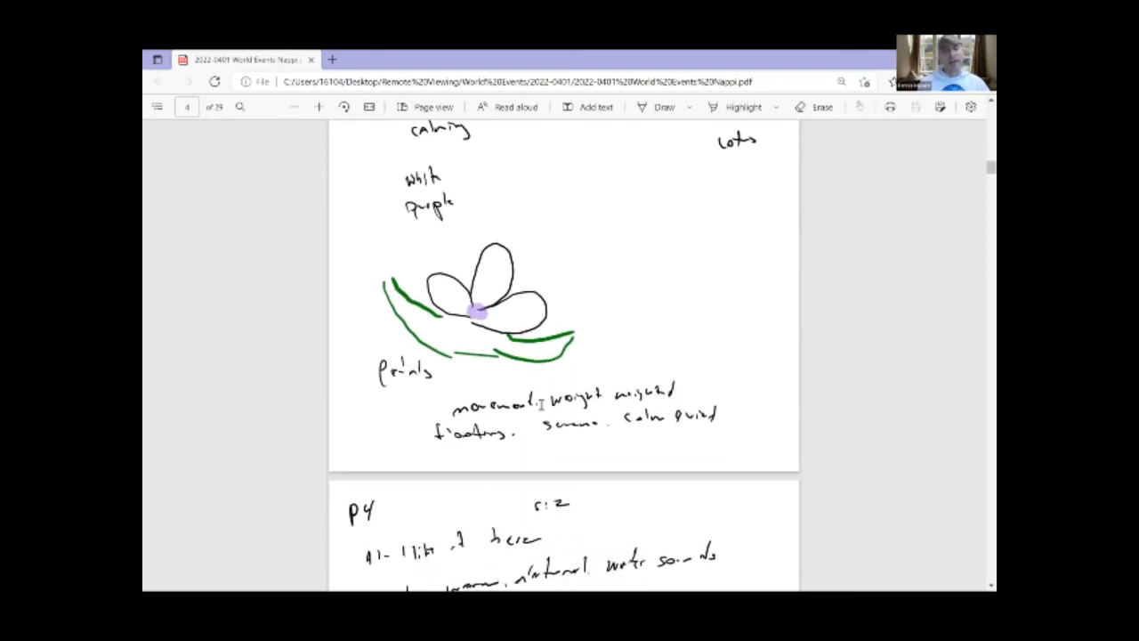
{"action": "scroll", "coordinate": [541, 405], "scroll_direction": "down", "scroll_amount": 1}
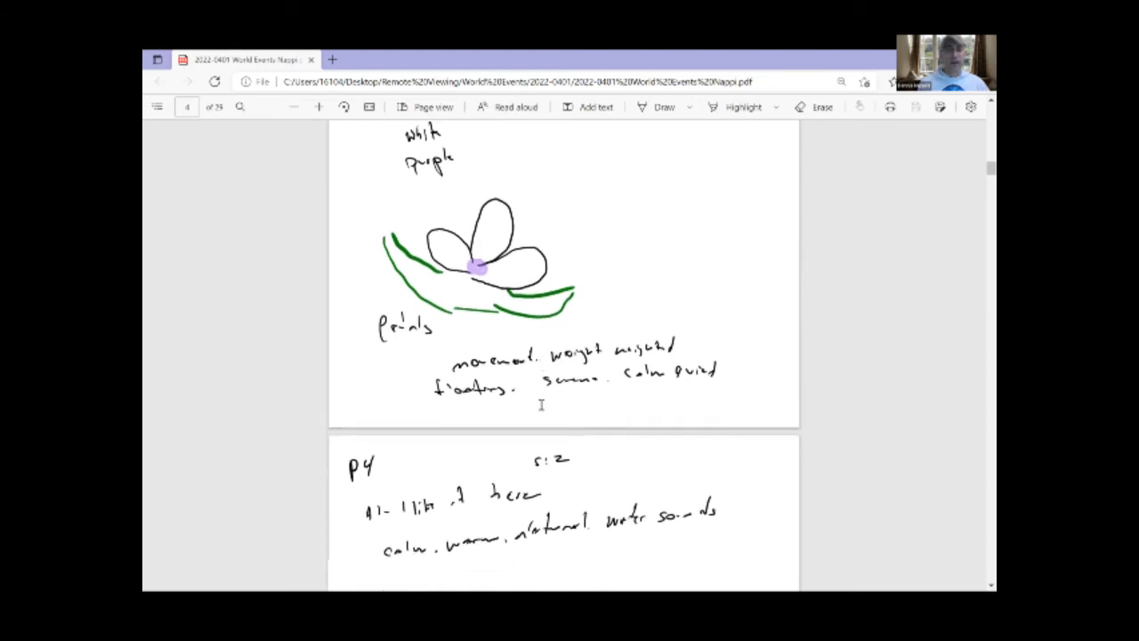
{"action": "scroll", "coordinate": [541, 405], "scroll_direction": "down", "scroll_amount": 1}
{"action": "scroll", "coordinate": [541, 405], "scroll_direction": "down", "scroll_amount": 2}
{"action": "scroll", "coordinate": [541, 405], "scroll_direction": "down", "scroll_amount": 1}
{"action": "scroll", "coordinate": [541, 404], "scroll_direction": "down", "scroll_amount": 1}
{"action": "scroll", "coordinate": [541, 405], "scroll_direction": "down", "scroll_amount": 2}
{"action": "scroll", "coordinate": [541, 405], "scroll_direction": "down", "scroll_amount": 1}
{"action": "scroll", "coordinate": [541, 405], "scroll_direction": "down", "scroll_amount": 1}
{"action": "scroll", "coordinate": [541, 405], "scroll_direction": "down", "scroll_amount": 2}
{"action": "scroll", "coordinate": [541, 405], "scroll_direction": "down", "scroll_amount": 2}
{"action": "scroll", "coordinate": [541, 405], "scroll_direction": "down", "scroll_amount": 2}
{"action": "scroll", "coordinate": [541, 405], "scroll_direction": "down", "scroll_amount": 2}
{"action": "scroll", "coordinate": [541, 405], "scroll_direction": "down", "scroll_amount": 1}
{"action": "scroll", "coordinate": [541, 405], "scroll_direction": "down", "scroll_amount": 1}
{"action": "scroll", "coordinate": [541, 405], "scroll_direction": "down", "scroll_amount": 1}
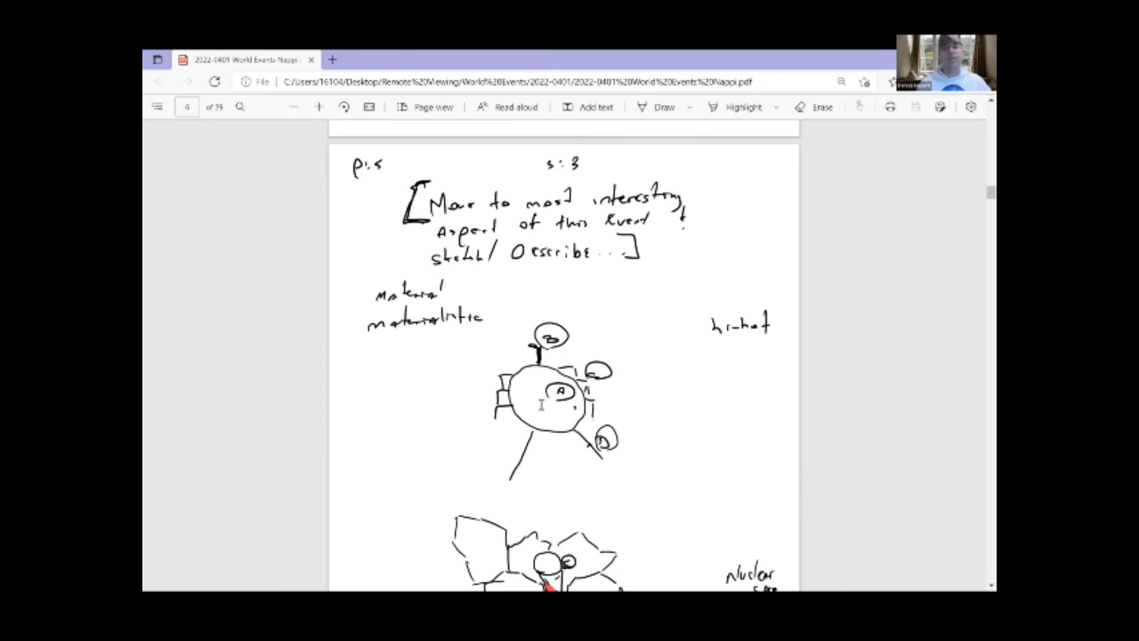
{"action": "scroll", "coordinate": [570, 392], "scroll_direction": "down", "scroll_amount": 1}
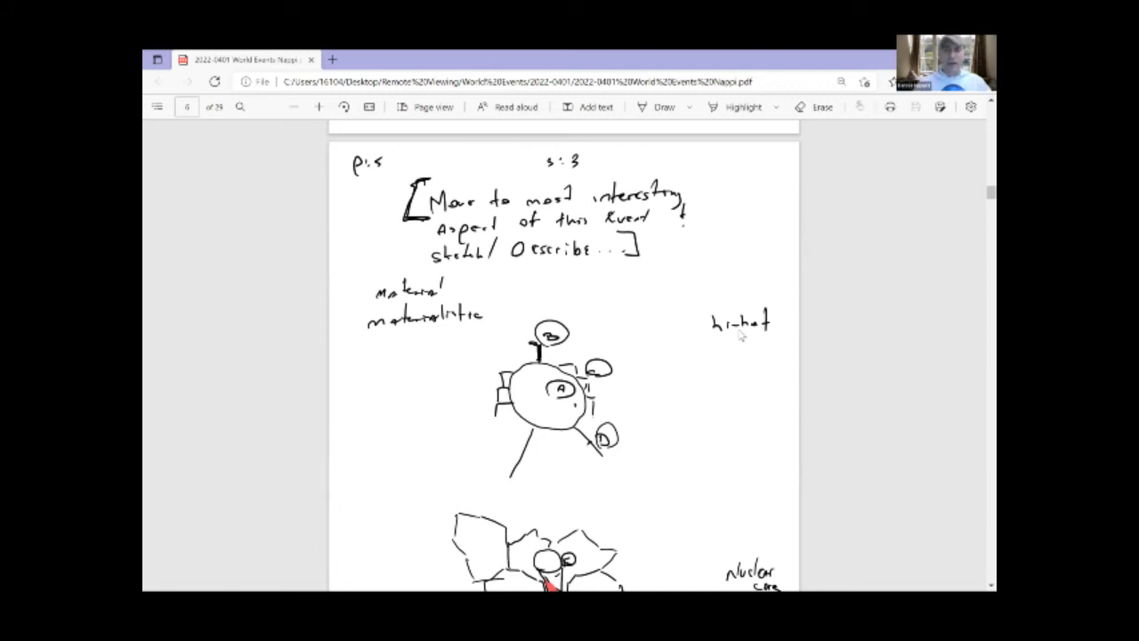
{"action": "scroll", "coordinate": [741, 336], "scroll_direction": "down", "scroll_amount": 1}
{"action": "scroll", "coordinate": [742, 337], "scroll_direction": "down", "scroll_amount": 3}
{"action": "scroll", "coordinate": [742, 336], "scroll_direction": "down", "scroll_amount": 2}
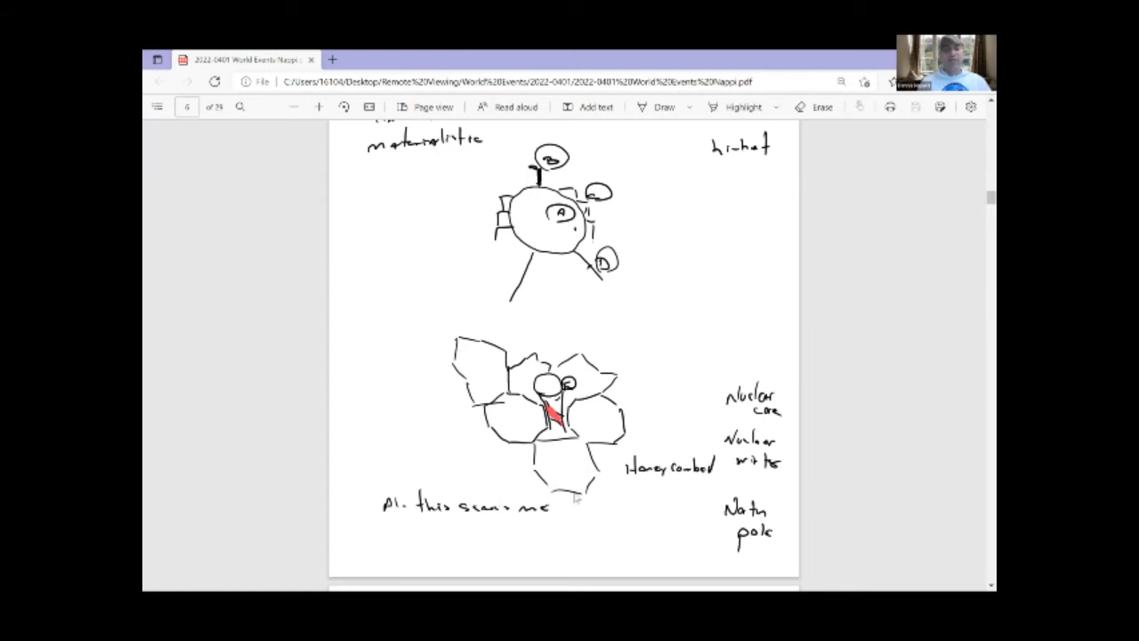
{"action": "scroll", "coordinate": [577, 496], "scroll_direction": "down", "scroll_amount": 3}
{"action": "scroll", "coordinate": [577, 496], "scroll_direction": "down", "scroll_amount": 3}
{"action": "scroll", "coordinate": [576, 497], "scroll_direction": "down", "scroll_amount": 3}
{"action": "scroll", "coordinate": [576, 496], "scroll_direction": "down", "scroll_amount": 3}
{"action": "scroll", "coordinate": [576, 496], "scroll_direction": "up", "scroll_amount": 2}
{"action": "scroll", "coordinate": [577, 496], "scroll_direction": "up", "scroll_amount": 3}
{"action": "scroll", "coordinate": [569, 445], "scroll_direction": "up", "scroll_amount": 3}
{"action": "scroll", "coordinate": [534, 374], "scroll_direction": "up", "scroll_amount": 2}
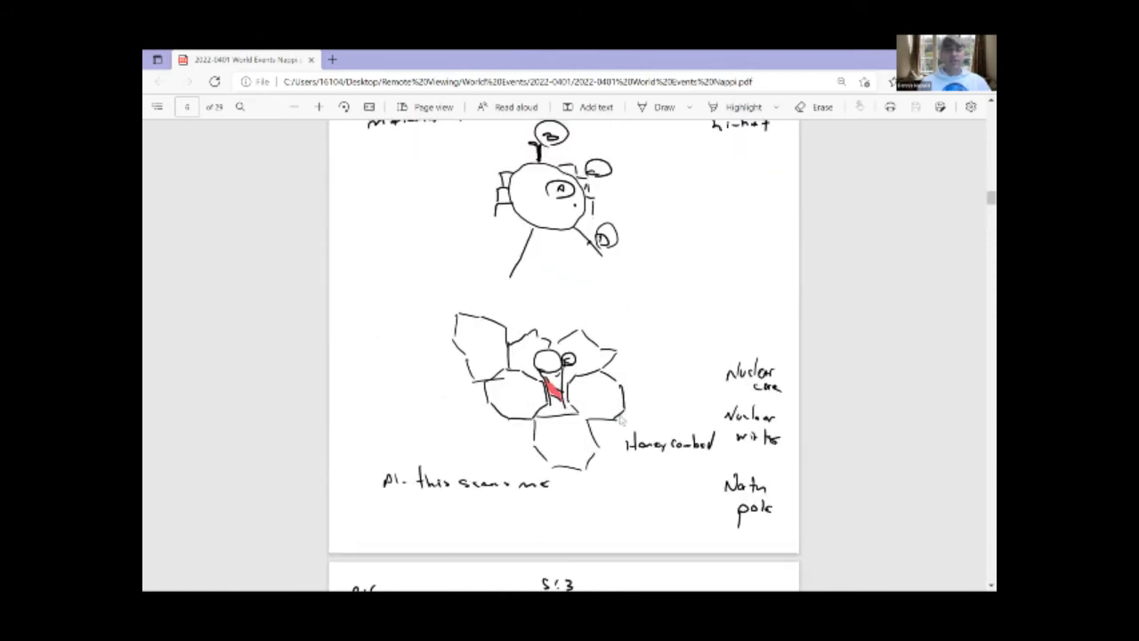
{"action": "scroll", "coordinate": [554, 391], "scroll_direction": "down", "scroll_amount": 1}
{"action": "scroll", "coordinate": [554, 392], "scroll_direction": "down", "scroll_amount": 3}
{"action": "scroll", "coordinate": [553, 428], "scroll_direction": "down", "scroll_amount": 2}
{"action": "scroll", "coordinate": [547, 452], "scroll_direction": "down", "scroll_amount": 2}
{"action": "scroll", "coordinate": [547, 453], "scroll_direction": "down", "scroll_amount": 1}
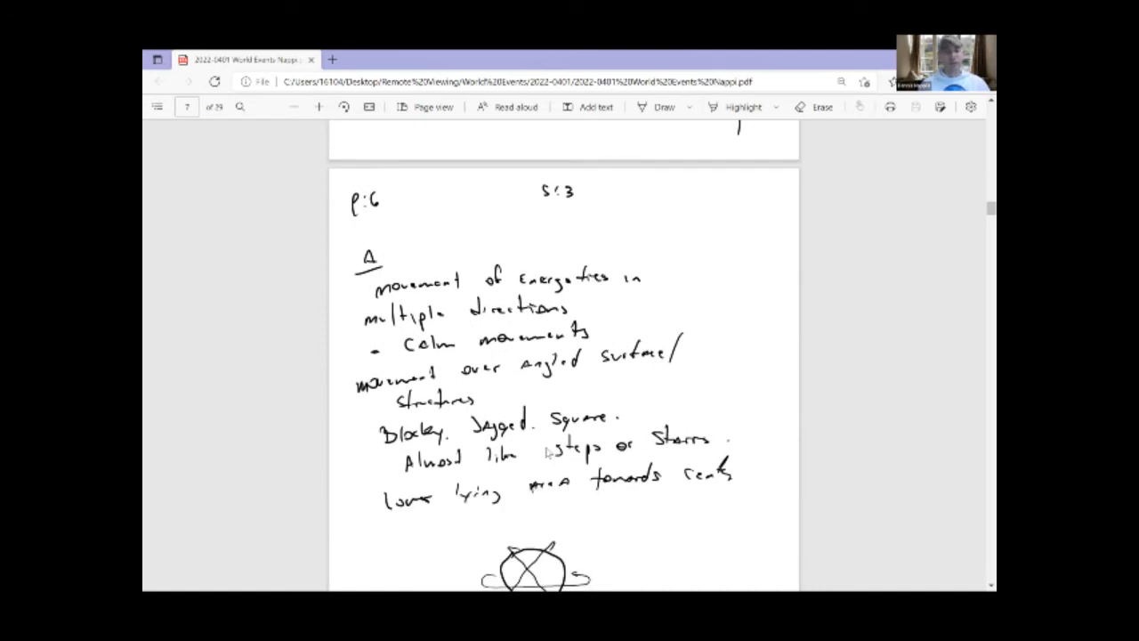
{"action": "scroll", "coordinate": [547, 452], "scroll_direction": "down", "scroll_amount": 2}
{"action": "scroll", "coordinate": [548, 452], "scroll_direction": "down", "scroll_amount": 1}
{"action": "scroll", "coordinate": [547, 452], "scroll_direction": "down", "scroll_amount": 1}
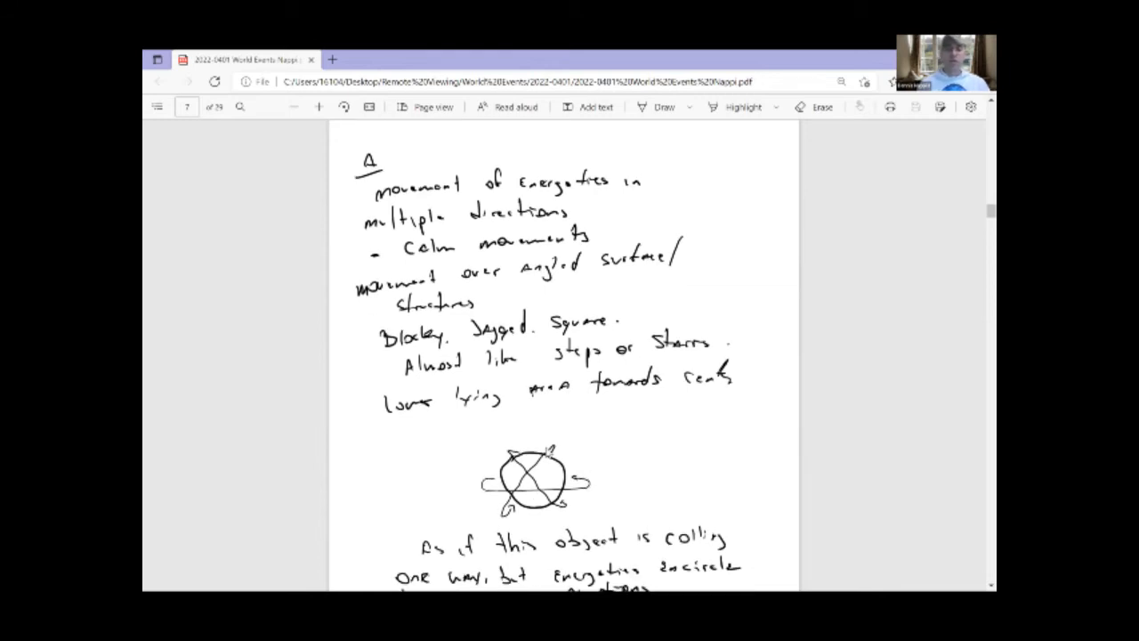
{"action": "scroll", "coordinate": [548, 452], "scroll_direction": "down", "scroll_amount": 2}
{"action": "scroll", "coordinate": [547, 452], "scroll_direction": "down", "scroll_amount": 2}
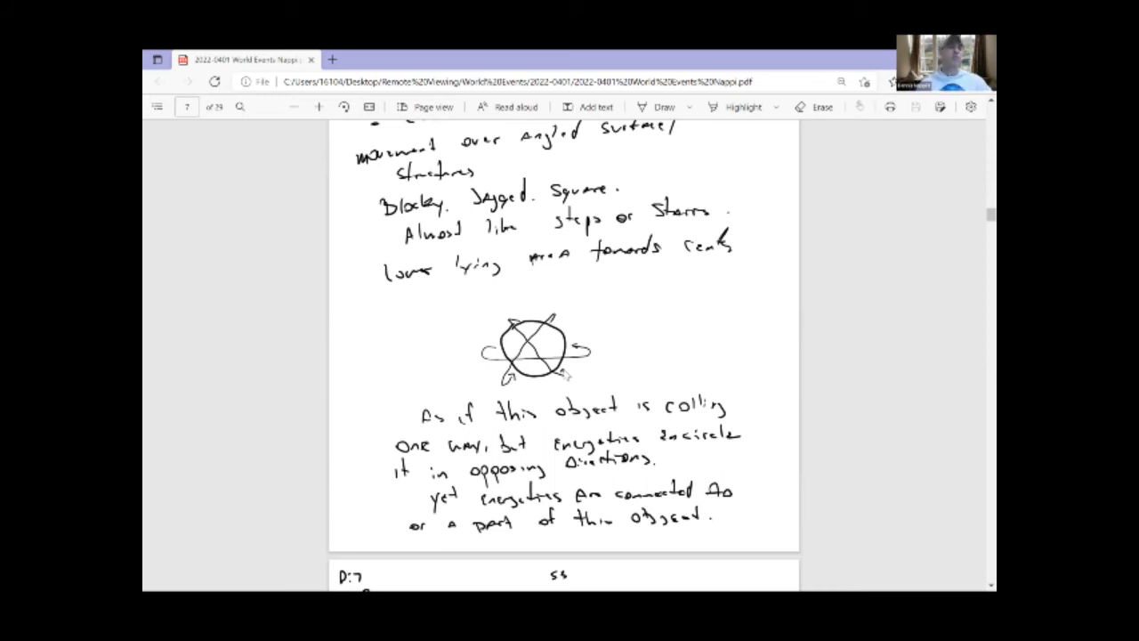
{"action": "scroll", "coordinate": [564, 356], "scroll_direction": "down", "scroll_amount": 1}
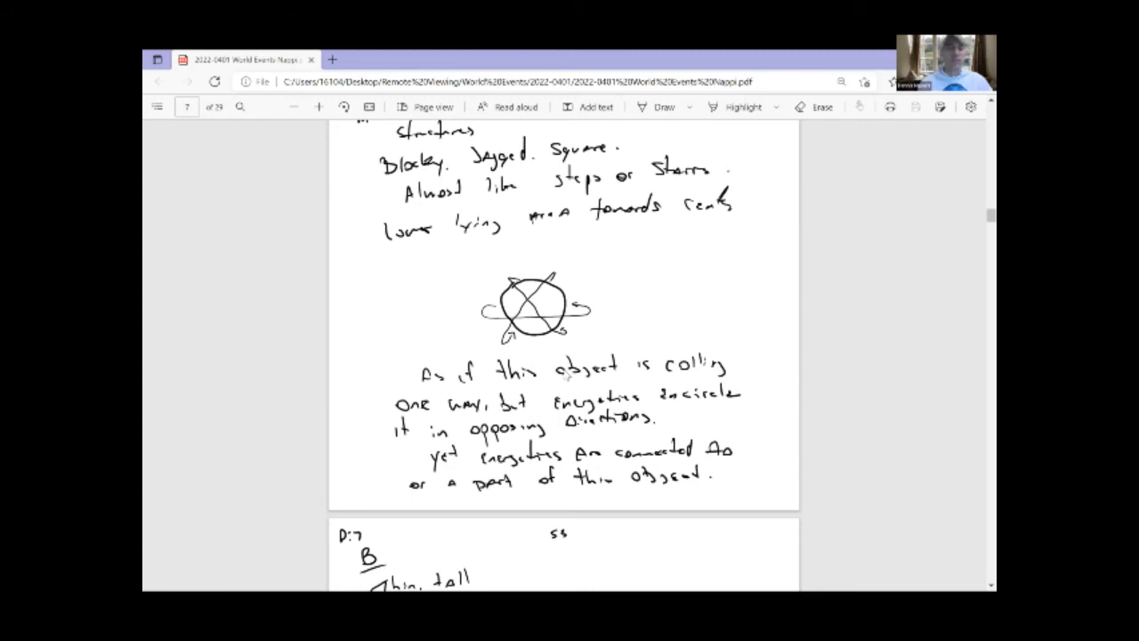
{"action": "scroll", "coordinate": [566, 375], "scroll_direction": "down", "scroll_amount": 2}
{"action": "scroll", "coordinate": [566, 376], "scroll_direction": "down", "scroll_amount": 3}
{"action": "scroll", "coordinate": [566, 376], "scroll_direction": "down", "scroll_amount": 2}
{"action": "scroll", "coordinate": [566, 376], "scroll_direction": "down", "scroll_amount": 1}
{"action": "scroll", "coordinate": [566, 376], "scroll_direction": "up", "scroll_amount": 5}
{"action": "scroll", "coordinate": [566, 375], "scroll_direction": "up", "scroll_amount": 5}
{"action": "scroll", "coordinate": [566, 375], "scroll_direction": "up", "scroll_amount": 2}
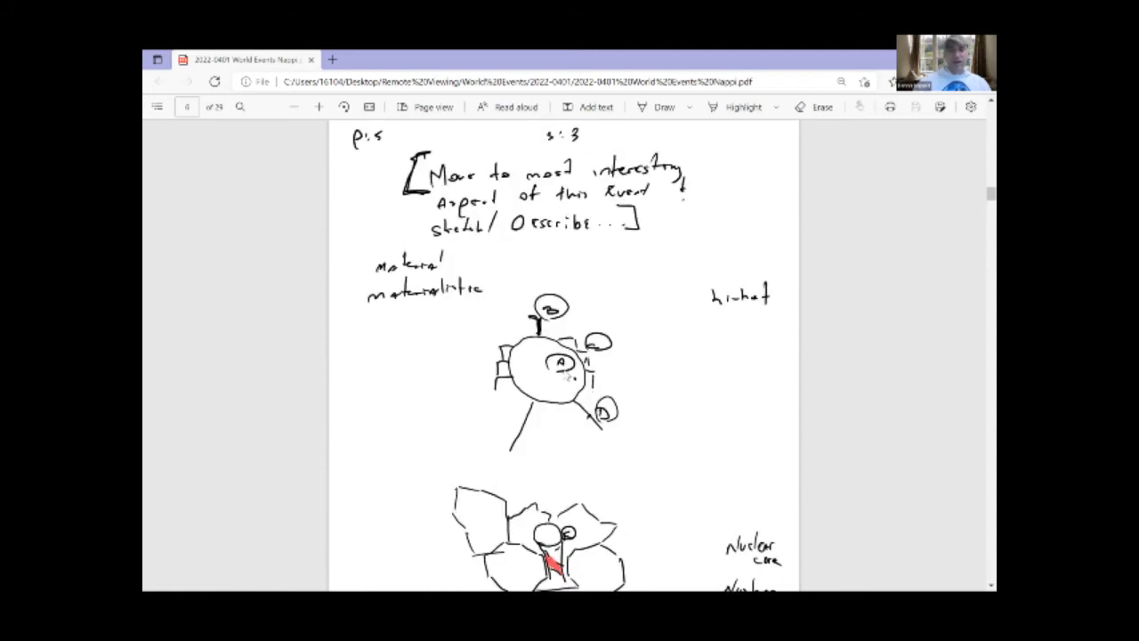
{"action": "scroll", "coordinate": [566, 376], "scroll_direction": "down", "scroll_amount": 4}
{"action": "scroll", "coordinate": [566, 375], "scroll_direction": "down", "scroll_amount": 3}
{"action": "scroll", "coordinate": [566, 375], "scroll_direction": "down", "scroll_amount": 4}
{"action": "scroll", "coordinate": [566, 376], "scroll_direction": "down", "scroll_amount": 4}
{"action": "scroll", "coordinate": [566, 375], "scroll_direction": "down", "scroll_amount": 4}
{"action": "scroll", "coordinate": [566, 376], "scroll_direction": "down", "scroll_amount": 1}
{"action": "scroll", "coordinate": [566, 376], "scroll_direction": "down", "scroll_amount": 1}
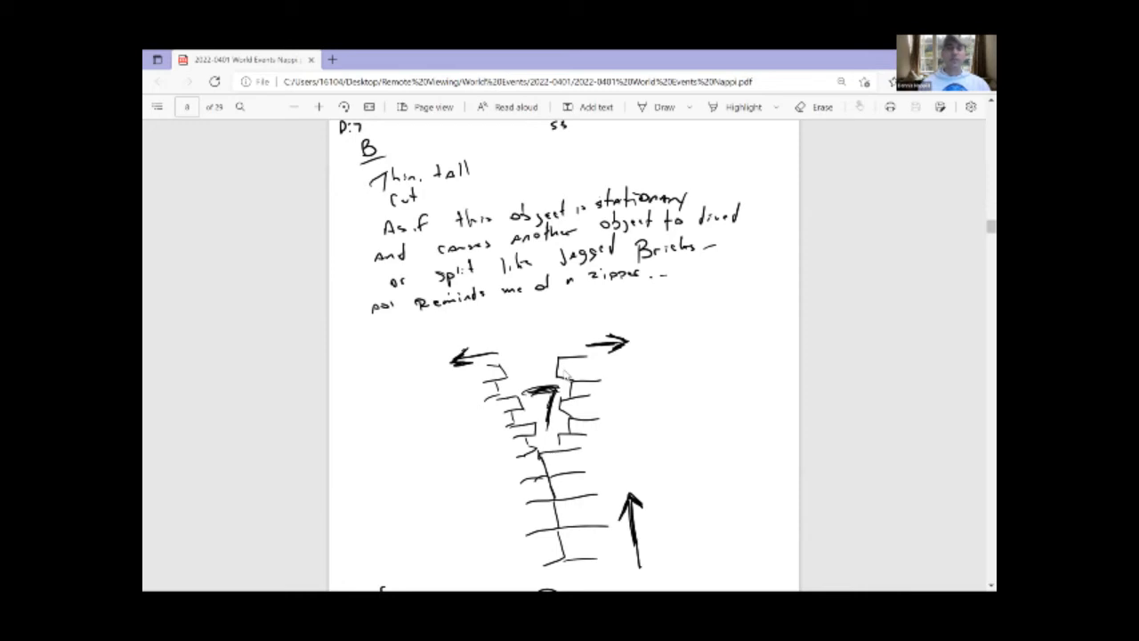
{"action": "scroll", "coordinate": [566, 375], "scroll_direction": "down", "scroll_amount": 2}
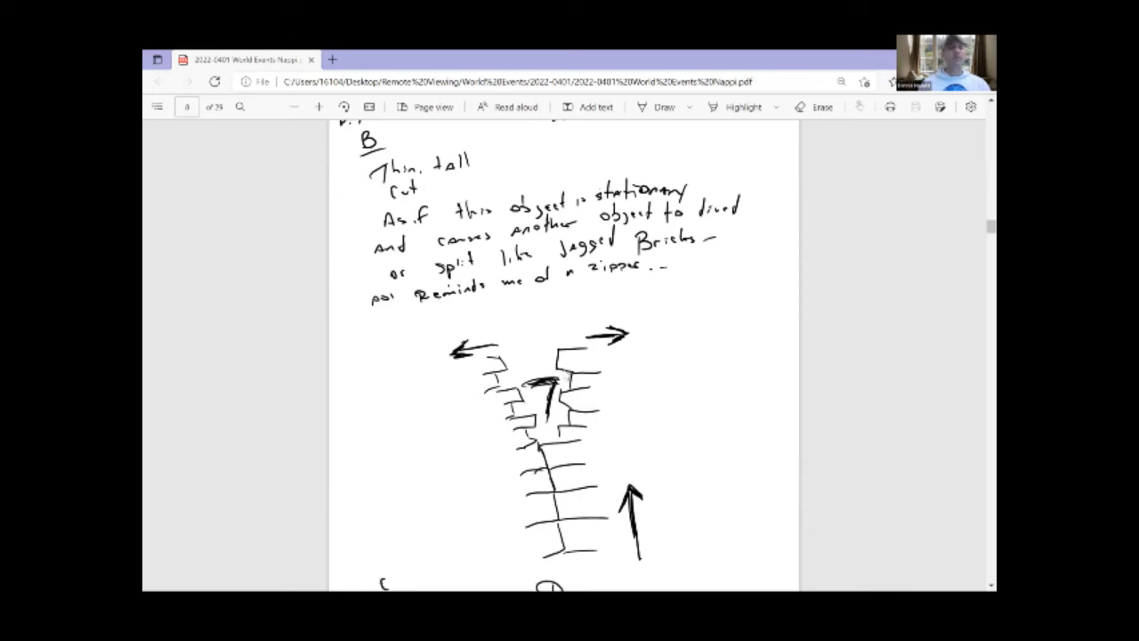
{"action": "scroll", "coordinate": [566, 375], "scroll_direction": "down", "scroll_amount": 1}
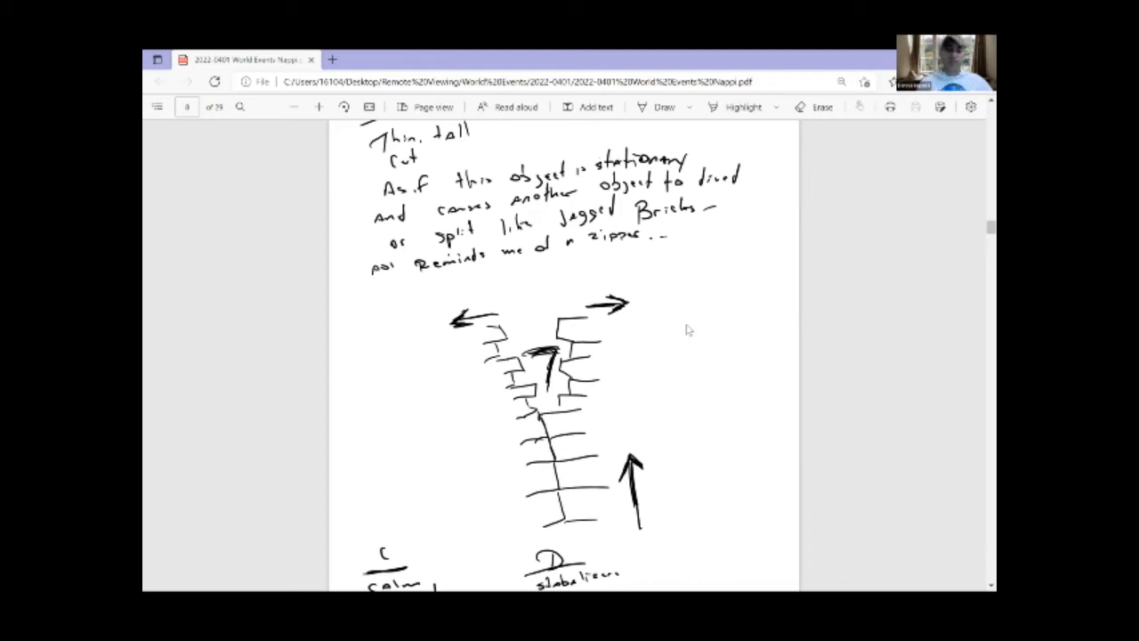
{"action": "scroll", "coordinate": [687, 330], "scroll_direction": "down", "scroll_amount": 3}
{"action": "scroll", "coordinate": [687, 331], "scroll_direction": "down", "scroll_amount": 2}
{"action": "scroll", "coordinate": [687, 331], "scroll_direction": "down", "scroll_amount": 1}
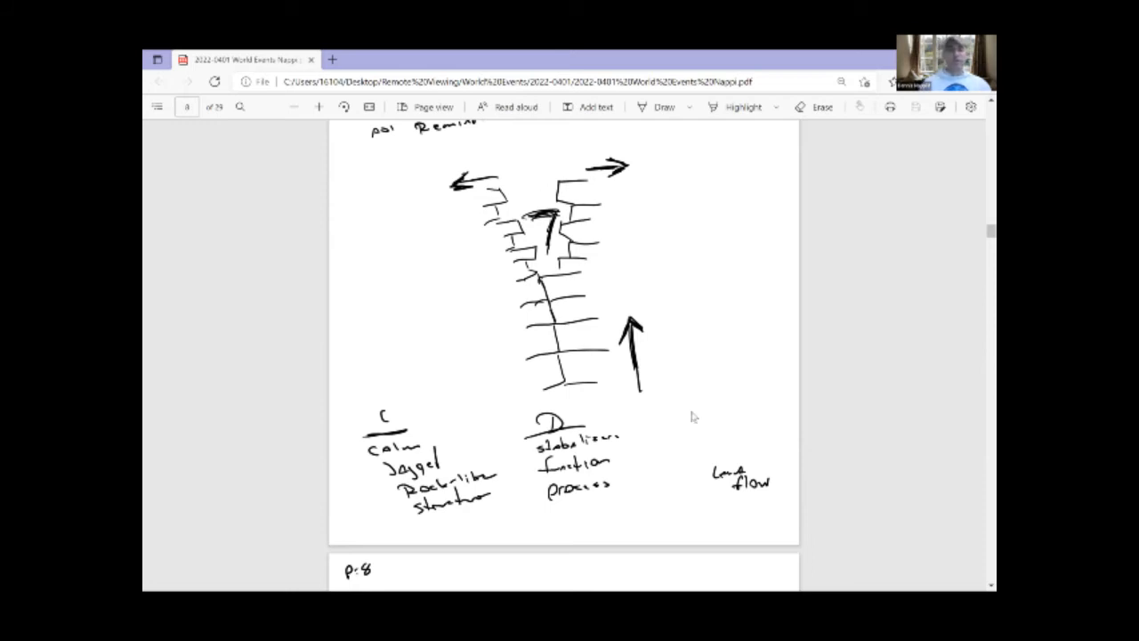
{"action": "scroll", "coordinate": [694, 416], "scroll_direction": "down", "scroll_amount": 3}
{"action": "scroll", "coordinate": [693, 417], "scroll_direction": "down", "scroll_amount": 4}
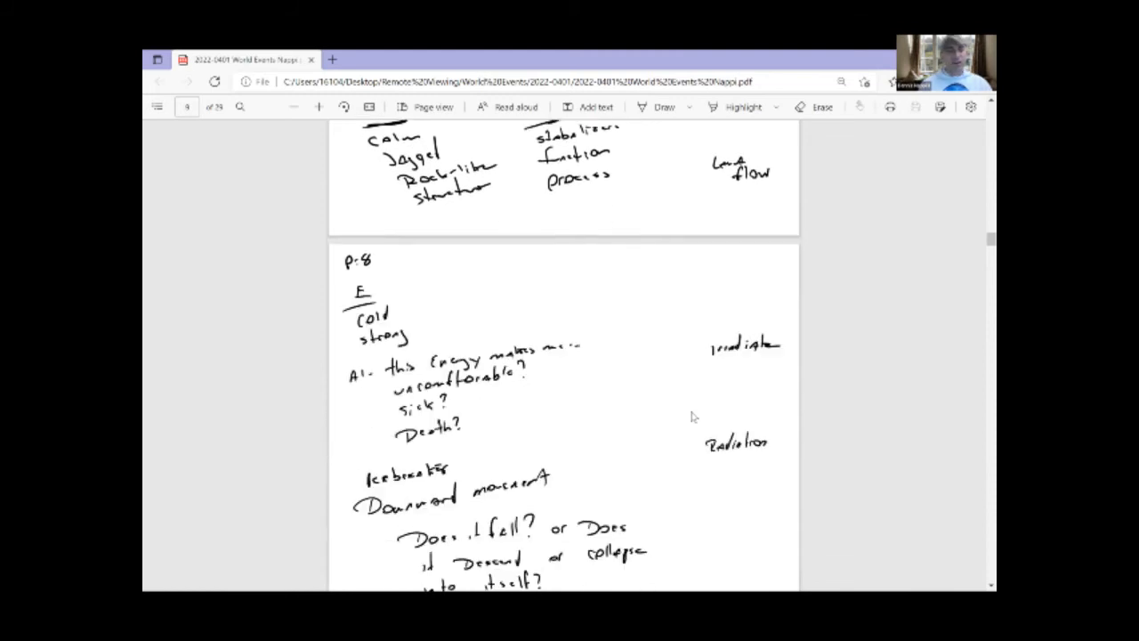
{"action": "scroll", "coordinate": [693, 416], "scroll_direction": "down", "scroll_amount": 1}
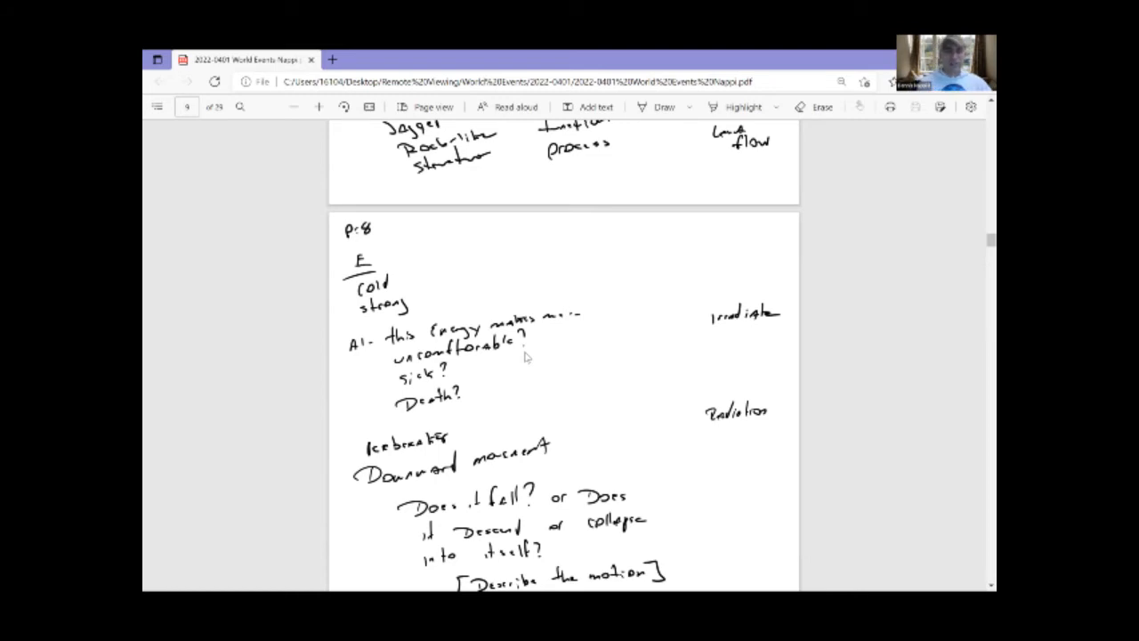
{"action": "scroll", "coordinate": [525, 356], "scroll_direction": "down", "scroll_amount": 2}
{"action": "scroll", "coordinate": [526, 356], "scroll_direction": "down", "scroll_amount": 2}
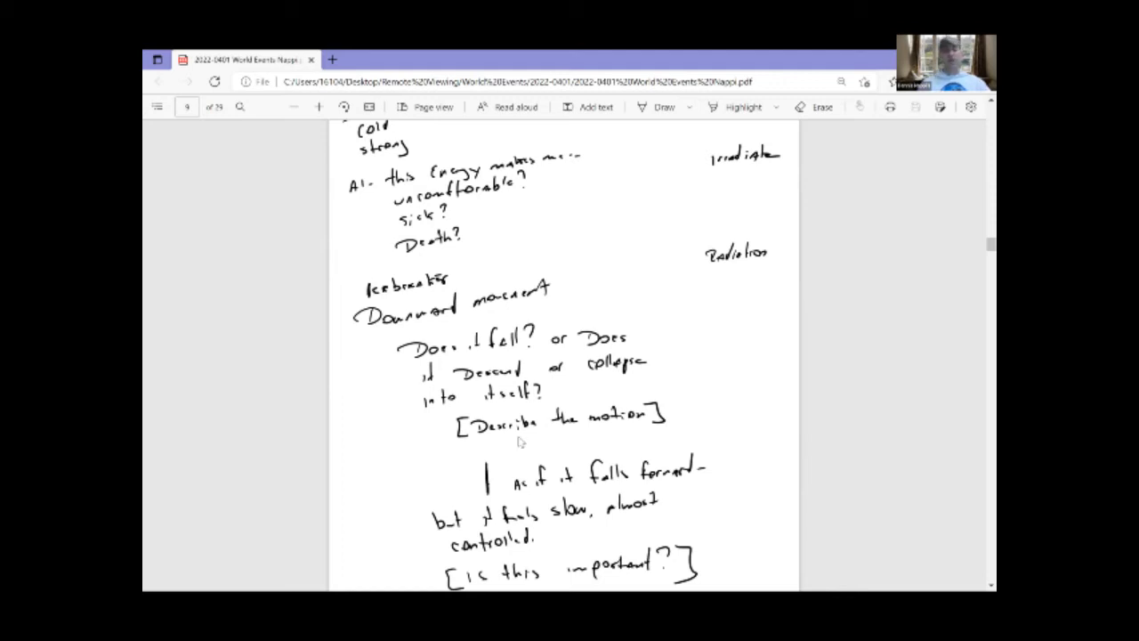
{"action": "scroll", "coordinate": [461, 398], "scroll_direction": "down", "scroll_amount": 3}
{"action": "scroll", "coordinate": [461, 398], "scroll_direction": "down", "scroll_amount": 2}
{"action": "scroll", "coordinate": [461, 398], "scroll_direction": "down", "scroll_amount": 1}
{"action": "scroll", "coordinate": [461, 398], "scroll_direction": "down", "scroll_amount": 1}
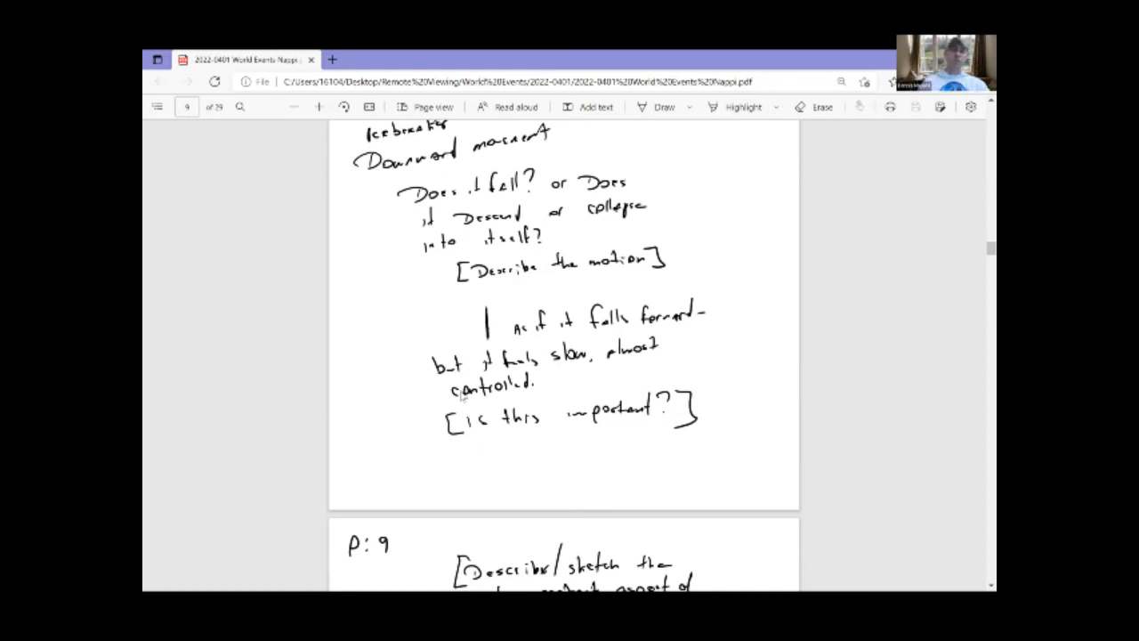
{"action": "scroll", "coordinate": [461, 397], "scroll_direction": "down", "scroll_amount": 3}
{"action": "scroll", "coordinate": [461, 398], "scroll_direction": "down", "scroll_amount": 2}
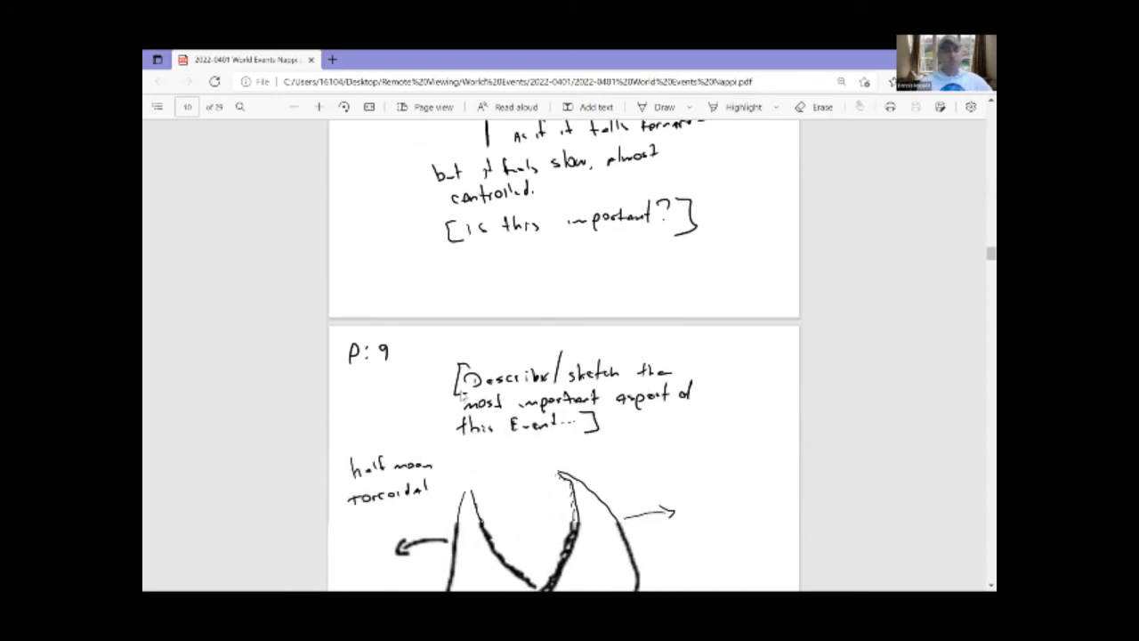
{"action": "scroll", "coordinate": [461, 398], "scroll_direction": "down", "scroll_amount": 1}
{"action": "scroll", "coordinate": [461, 398], "scroll_direction": "down", "scroll_amount": 2}
{"action": "scroll", "coordinate": [461, 397], "scroll_direction": "down", "scroll_amount": 2}
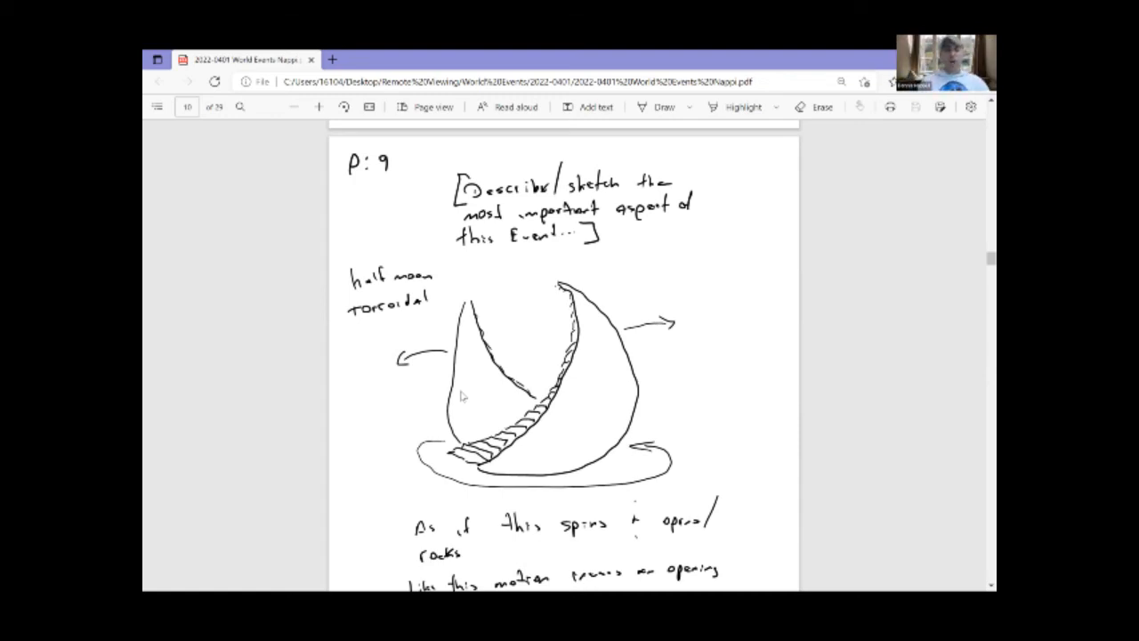
{"action": "scroll", "coordinate": [462, 395], "scroll_direction": "down", "scroll_amount": 3}
{"action": "scroll", "coordinate": [471, 419], "scroll_direction": "down", "scroll_amount": 2}
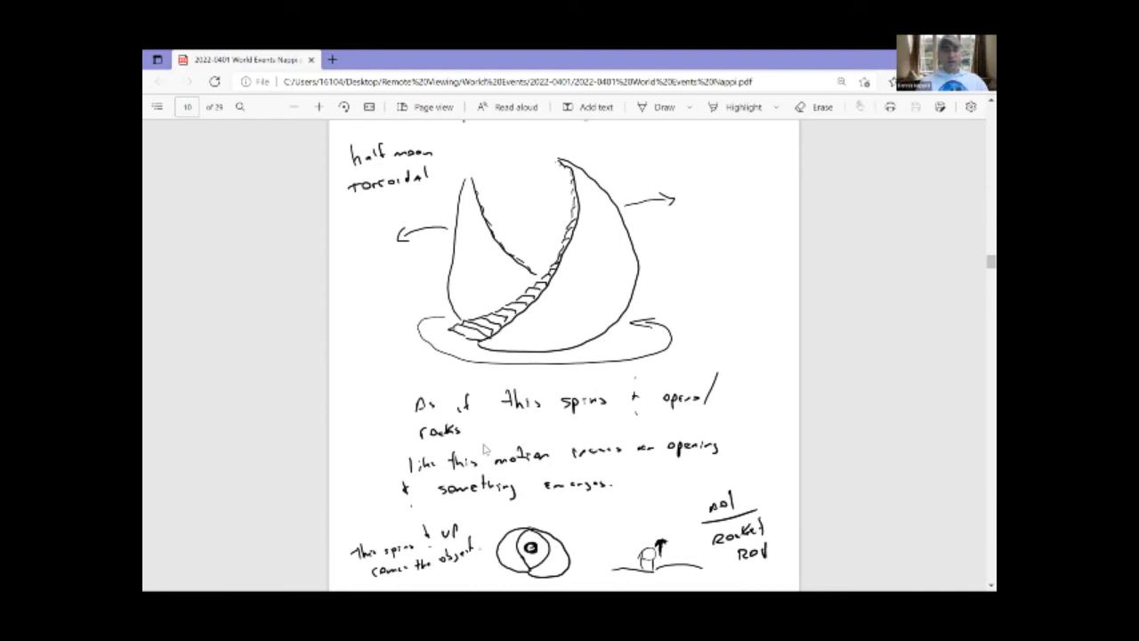
{"action": "scroll", "coordinate": [486, 448], "scroll_direction": "down", "scroll_amount": 4}
{"action": "scroll", "coordinate": [486, 448], "scroll_direction": "down", "scroll_amount": 2}
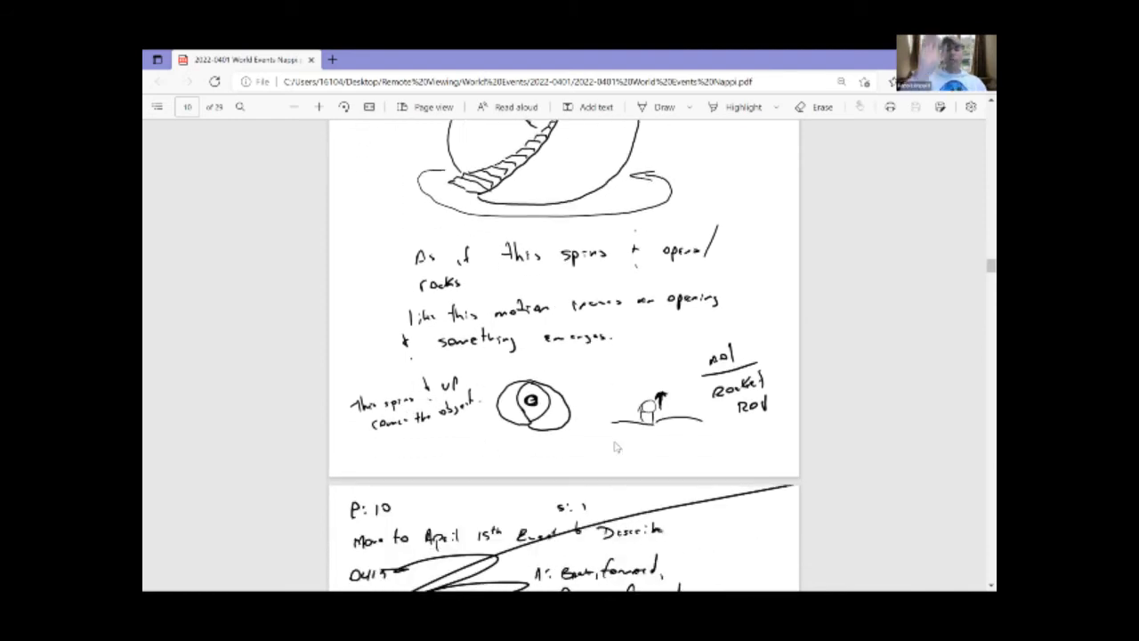
{"action": "scroll", "coordinate": [617, 446], "scroll_direction": "down", "scroll_amount": 1}
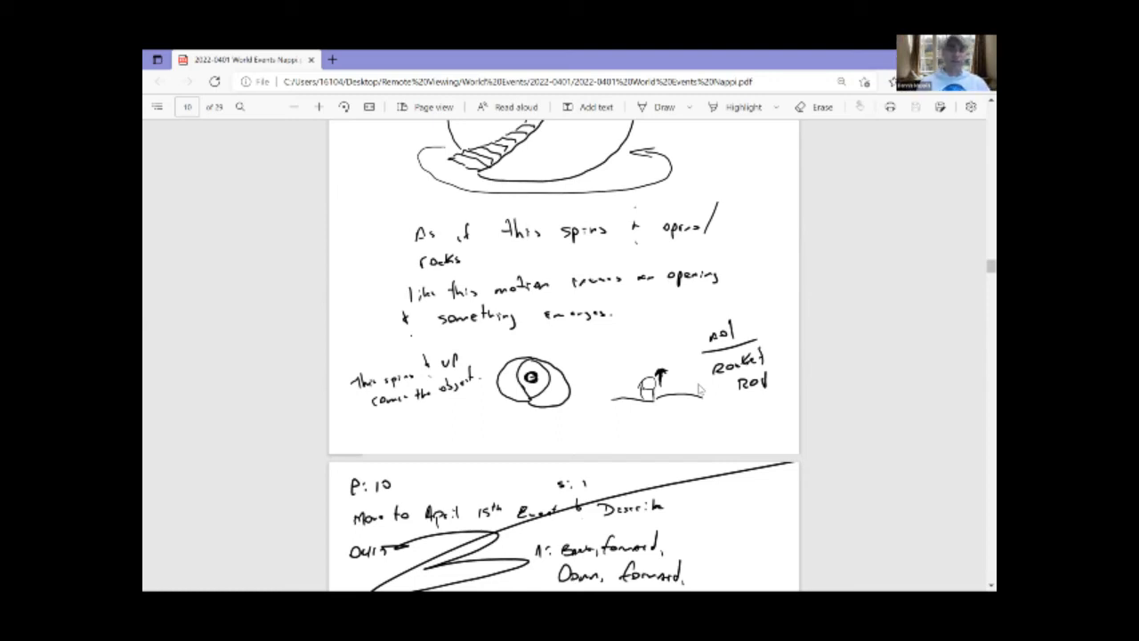
{"action": "scroll", "coordinate": [700, 389], "scroll_direction": "down", "scroll_amount": 3}
{"action": "scroll", "coordinate": [700, 389], "scroll_direction": "down", "scroll_amount": 2}
{"action": "scroll", "coordinate": [699, 388], "scroll_direction": "down", "scroll_amount": 2}
{"action": "scroll", "coordinate": [700, 389], "scroll_direction": "down", "scroll_amount": 2}
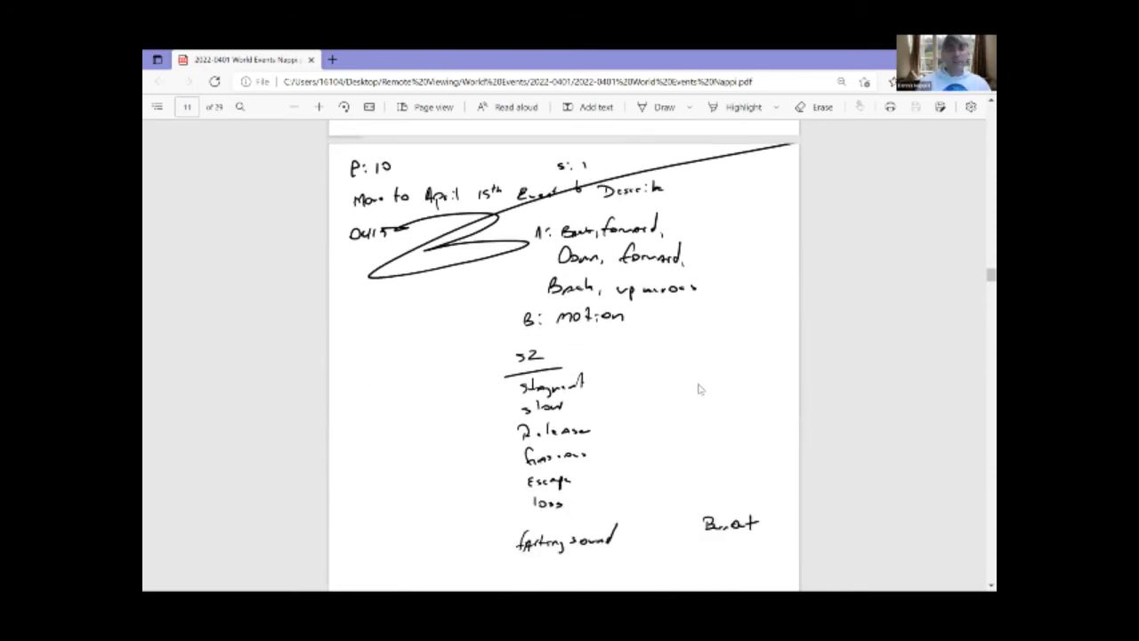
{"action": "scroll", "coordinate": [699, 389], "scroll_direction": "down", "scroll_amount": 2}
{"action": "scroll", "coordinate": [700, 389], "scroll_direction": "down", "scroll_amount": 1}
{"action": "scroll", "coordinate": [699, 389], "scroll_direction": "down", "scroll_amount": 3}
{"action": "scroll", "coordinate": [700, 389], "scroll_direction": "down", "scroll_amount": 2}
{"action": "scroll", "coordinate": [699, 389], "scroll_direction": "down", "scroll_amount": 2}
{"action": "scroll", "coordinate": [699, 389], "scroll_direction": "down", "scroll_amount": 2}
{"action": "scroll", "coordinate": [700, 389], "scroll_direction": "down", "scroll_amount": 1}
{"action": "scroll", "coordinate": [699, 389], "scroll_direction": "down", "scroll_amount": 2}
{"action": "scroll", "coordinate": [699, 389], "scroll_direction": "down", "scroll_amount": 2}
{"action": "scroll", "coordinate": [700, 389], "scroll_direction": "down", "scroll_amount": 1}
{"action": "scroll", "coordinate": [700, 389], "scroll_direction": "down", "scroll_amount": 1}
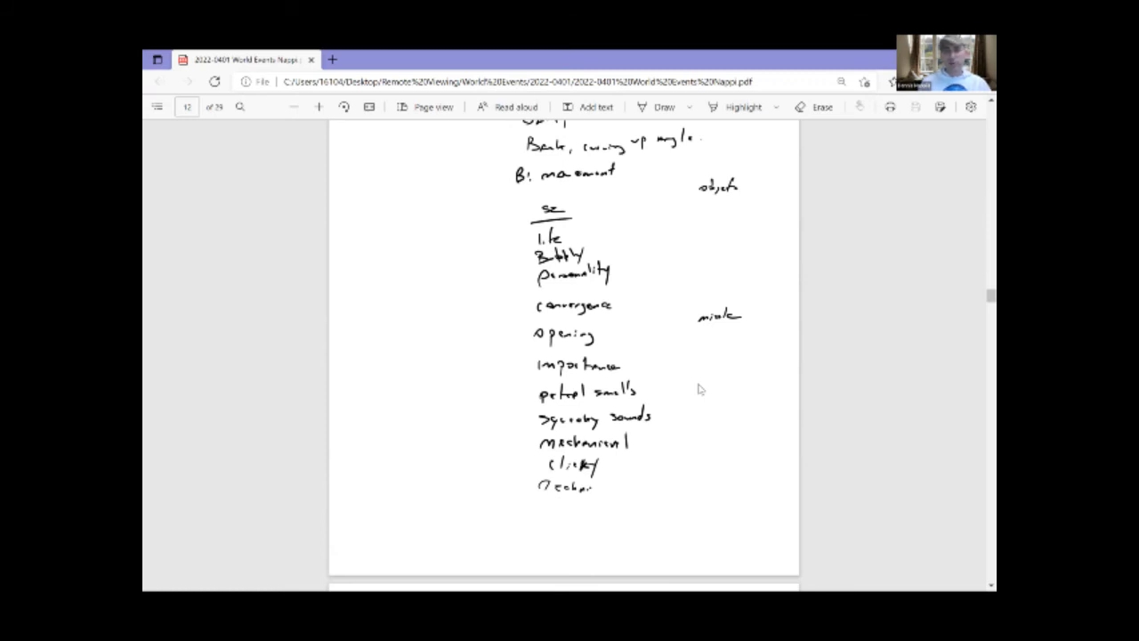
{"action": "scroll", "coordinate": [700, 389], "scroll_direction": "down", "scroll_amount": 1}
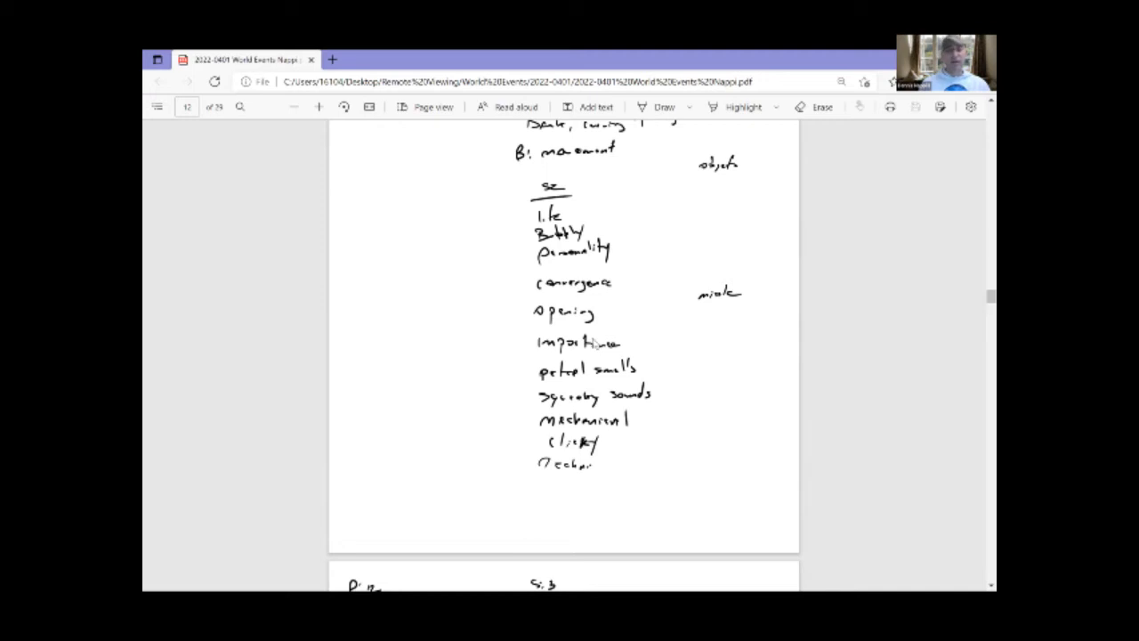
{"action": "scroll", "coordinate": [594, 344], "scroll_direction": "down", "scroll_amount": 1}
{"action": "scroll", "coordinate": [595, 345], "scroll_direction": "down", "scroll_amount": 1}
{"action": "scroll", "coordinate": [595, 344], "scroll_direction": "down", "scroll_amount": 1}
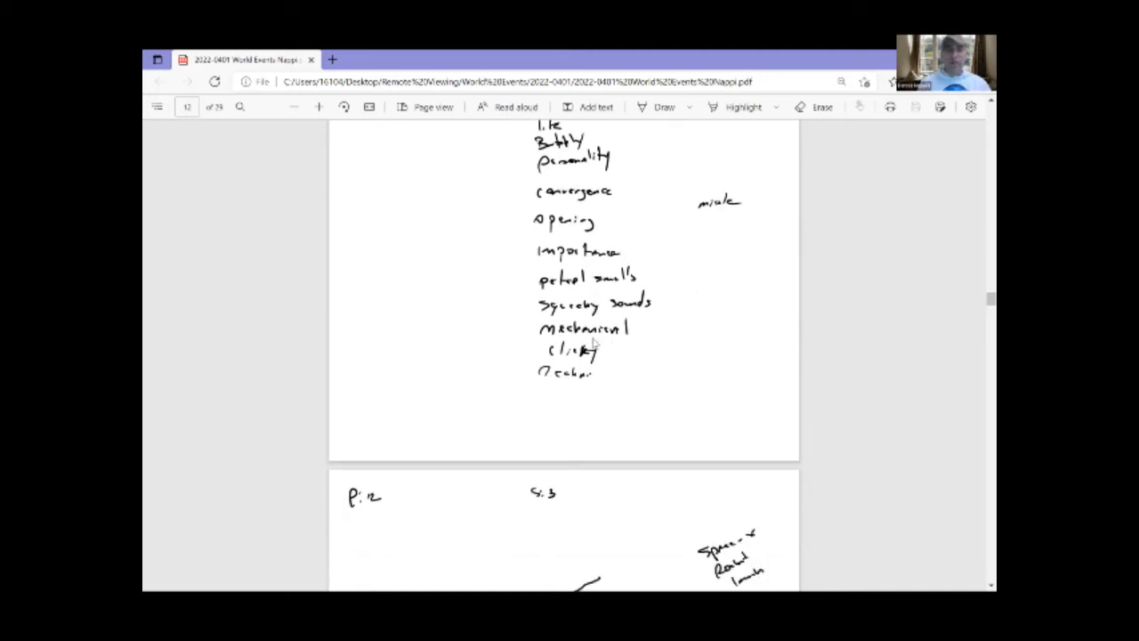
{"action": "scroll", "coordinate": [595, 344], "scroll_direction": "down", "scroll_amount": 1}
{"action": "scroll", "coordinate": [594, 344], "scroll_direction": "down", "scroll_amount": 1}
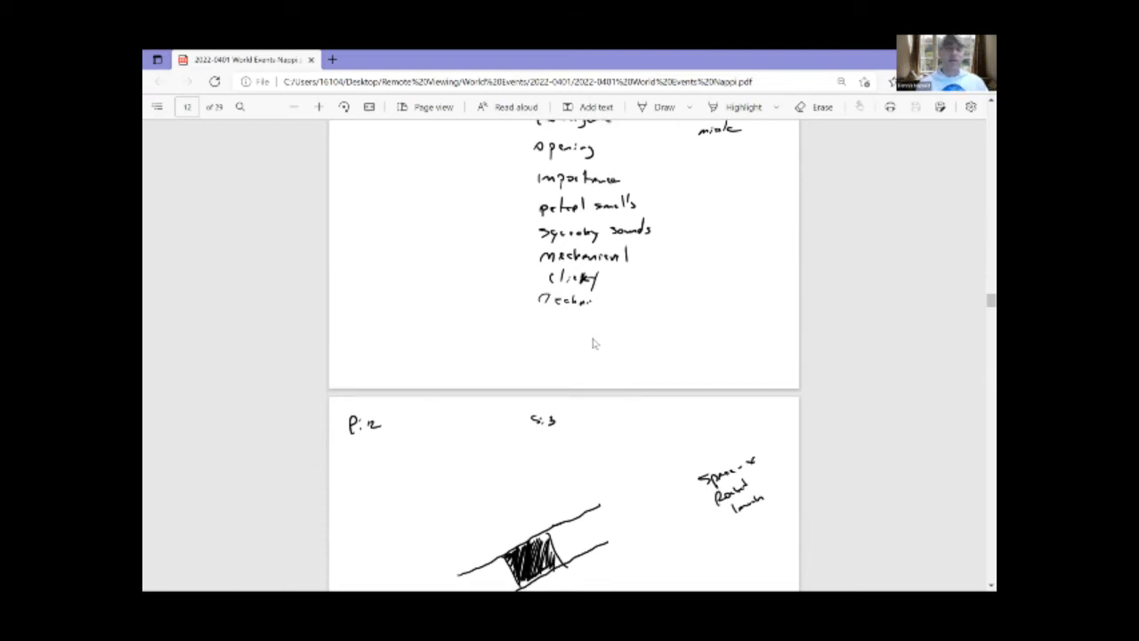
{"action": "scroll", "coordinate": [595, 342], "scroll_direction": "down", "scroll_amount": 3}
{"action": "scroll", "coordinate": [594, 342], "scroll_direction": "down", "scroll_amount": 3}
{"action": "scroll", "coordinate": [594, 342], "scroll_direction": "down", "scroll_amount": 1}
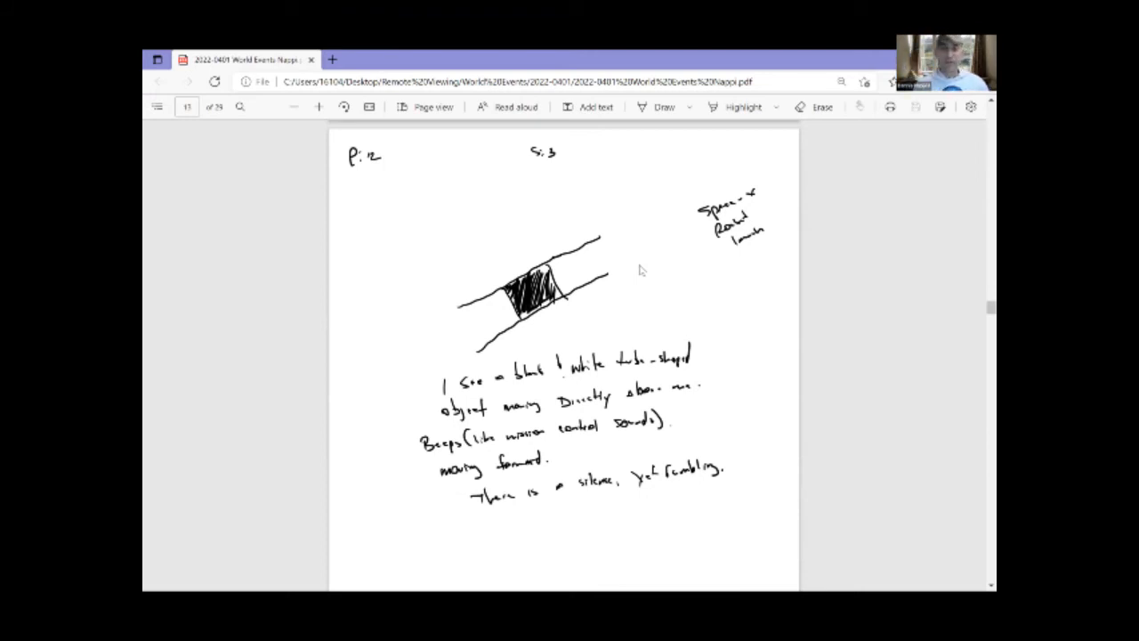
{"action": "scroll", "coordinate": [642, 270], "scroll_direction": "down", "scroll_amount": 1}
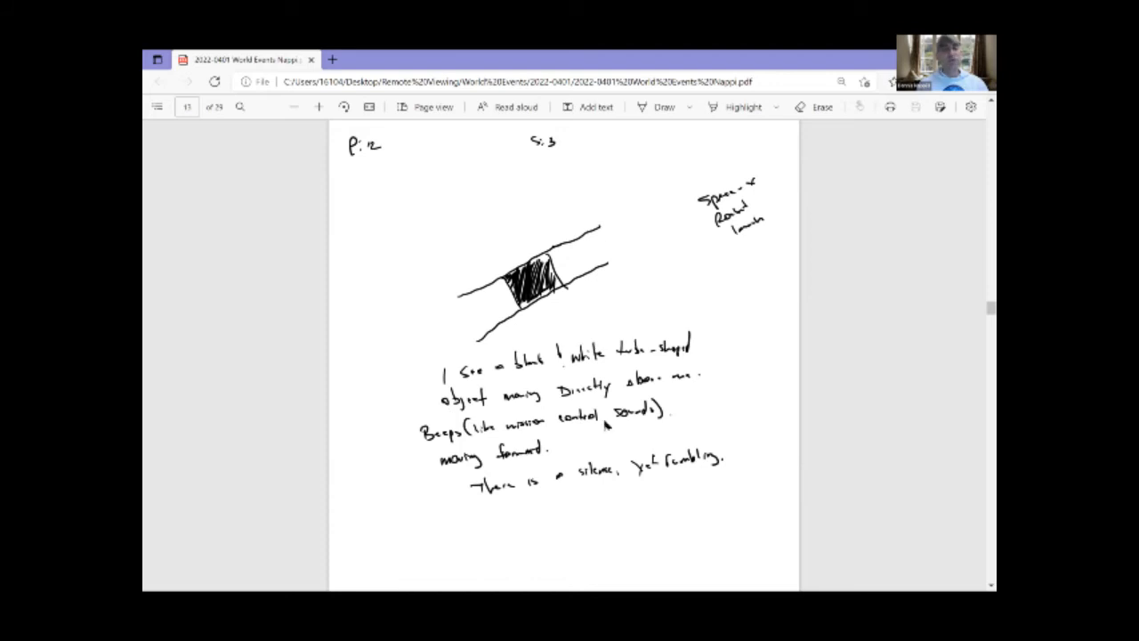
{"action": "scroll", "coordinate": [393, 449], "scroll_direction": "down", "scroll_amount": 1}
{"action": "scroll", "coordinate": [394, 450], "scroll_direction": "down", "scroll_amount": 1}
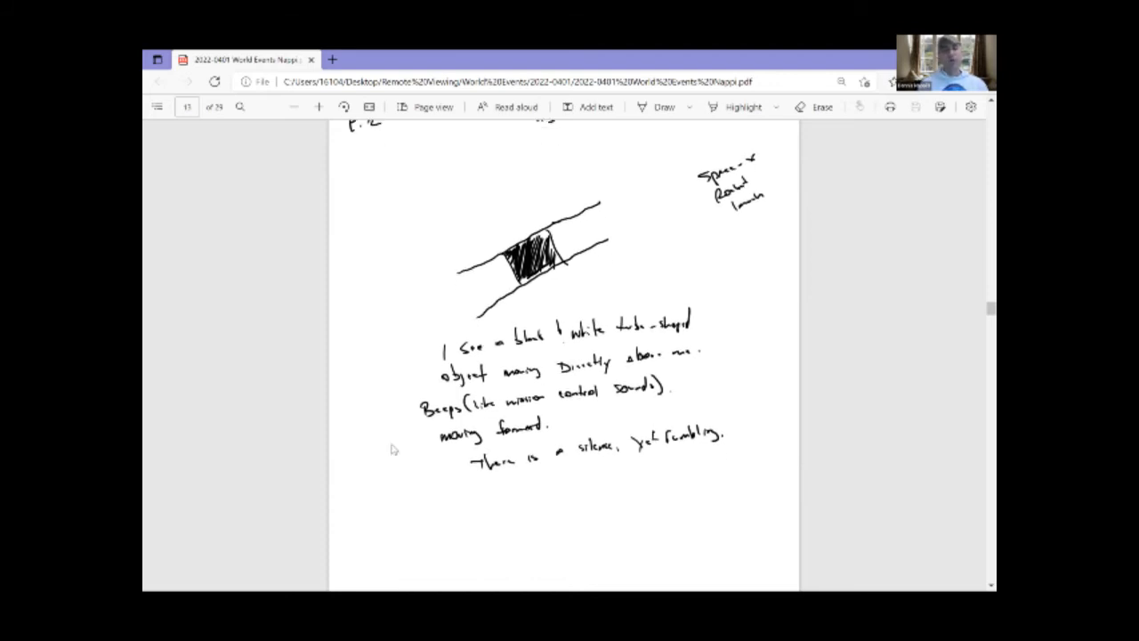
{"action": "scroll", "coordinate": [393, 450], "scroll_direction": "down", "scroll_amount": 1}
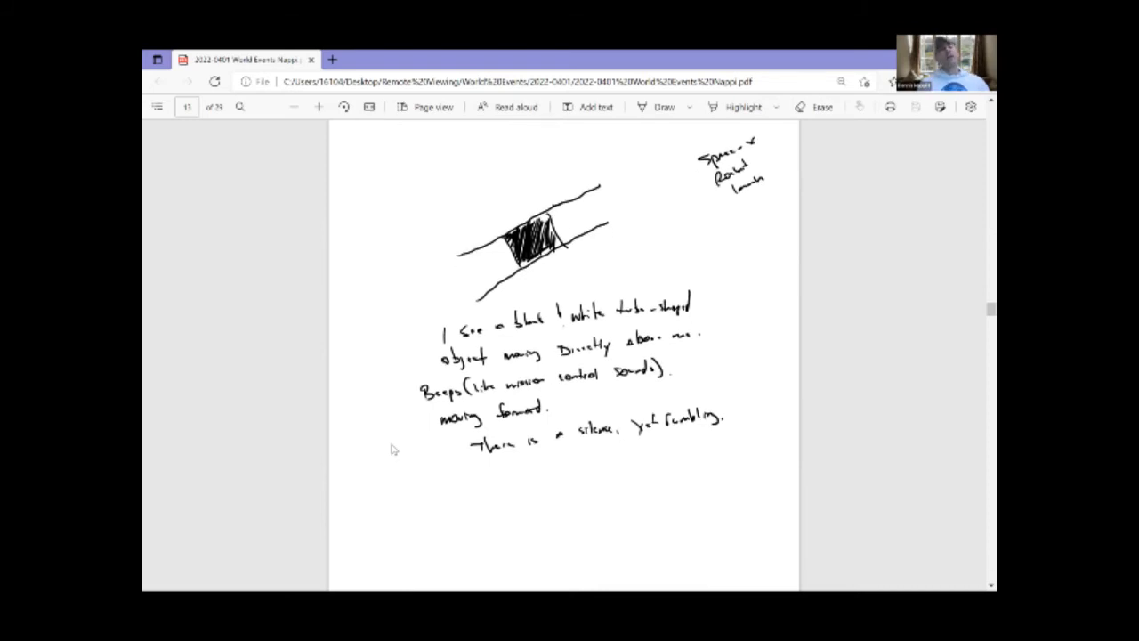
{"action": "scroll", "coordinate": [393, 449], "scroll_direction": "down", "scroll_amount": 3}
{"action": "scroll", "coordinate": [394, 449], "scroll_direction": "down", "scroll_amount": 3}
{"action": "scroll", "coordinate": [393, 450], "scroll_direction": "down", "scroll_amount": 3}
{"action": "scroll", "coordinate": [393, 449], "scroll_direction": "down", "scroll_amount": 2}
{"action": "scroll", "coordinate": [393, 450], "scroll_direction": "down", "scroll_amount": 2}
{"action": "scroll", "coordinate": [394, 449], "scroll_direction": "down", "scroll_amount": 2}
{"action": "scroll", "coordinate": [394, 449], "scroll_direction": "down", "scroll_amount": 1}
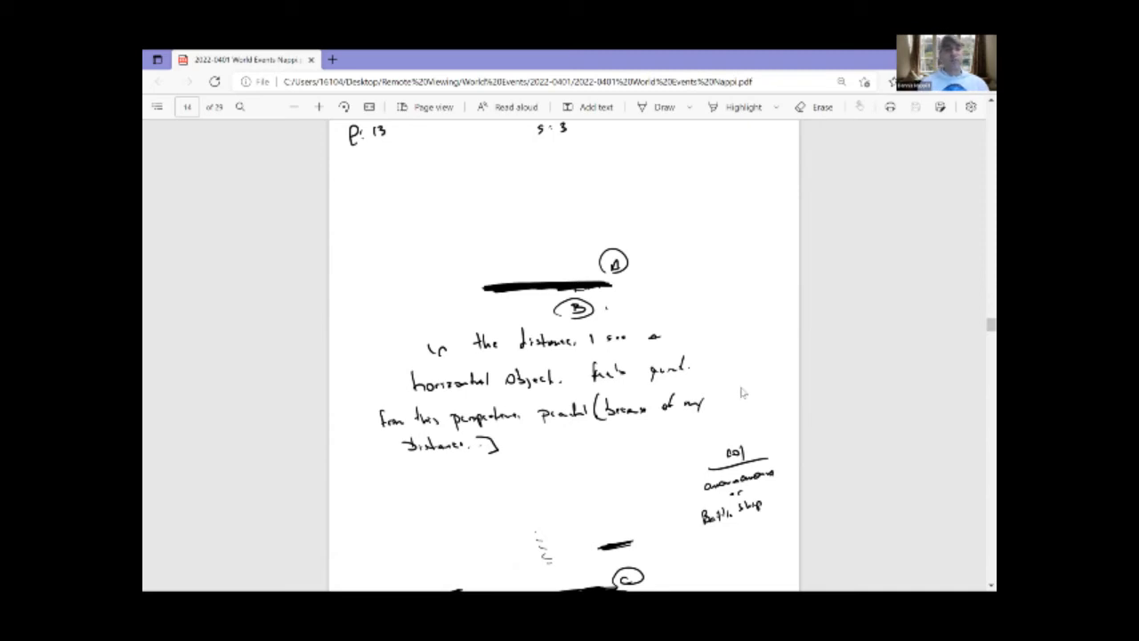
{"action": "scroll", "coordinate": [743, 393], "scroll_direction": "down", "scroll_amount": 1}
{"action": "scroll", "coordinate": [743, 393], "scroll_direction": "down", "scroll_amount": 2}
{"action": "scroll", "coordinate": [743, 392], "scroll_direction": "down", "scroll_amount": 1}
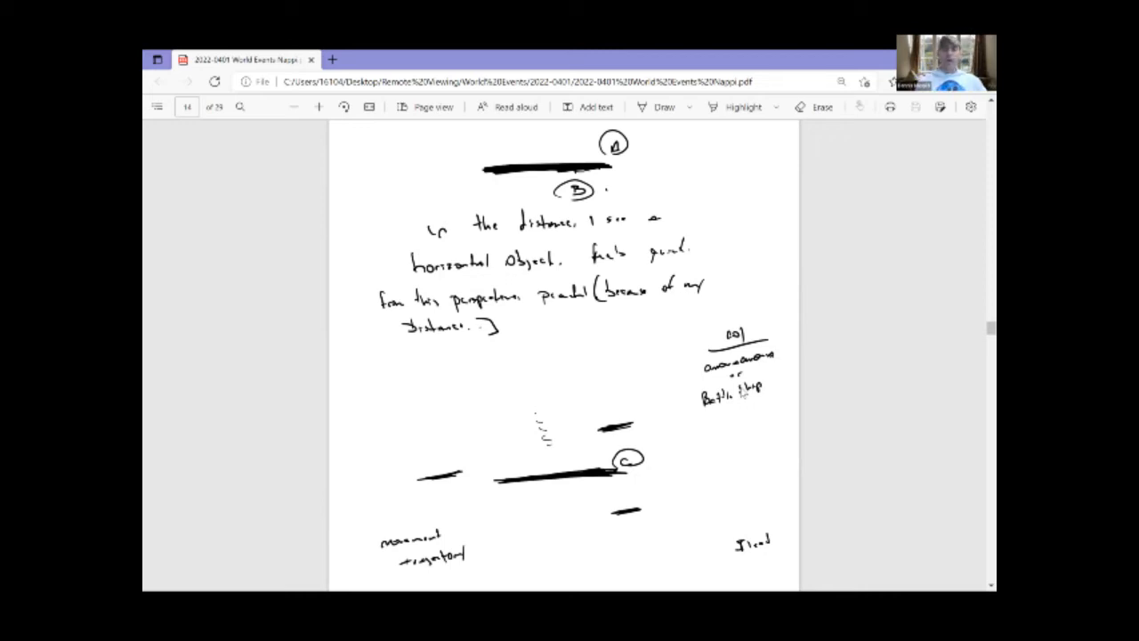
{"action": "scroll", "coordinate": [743, 392], "scroll_direction": "down", "scroll_amount": 1}
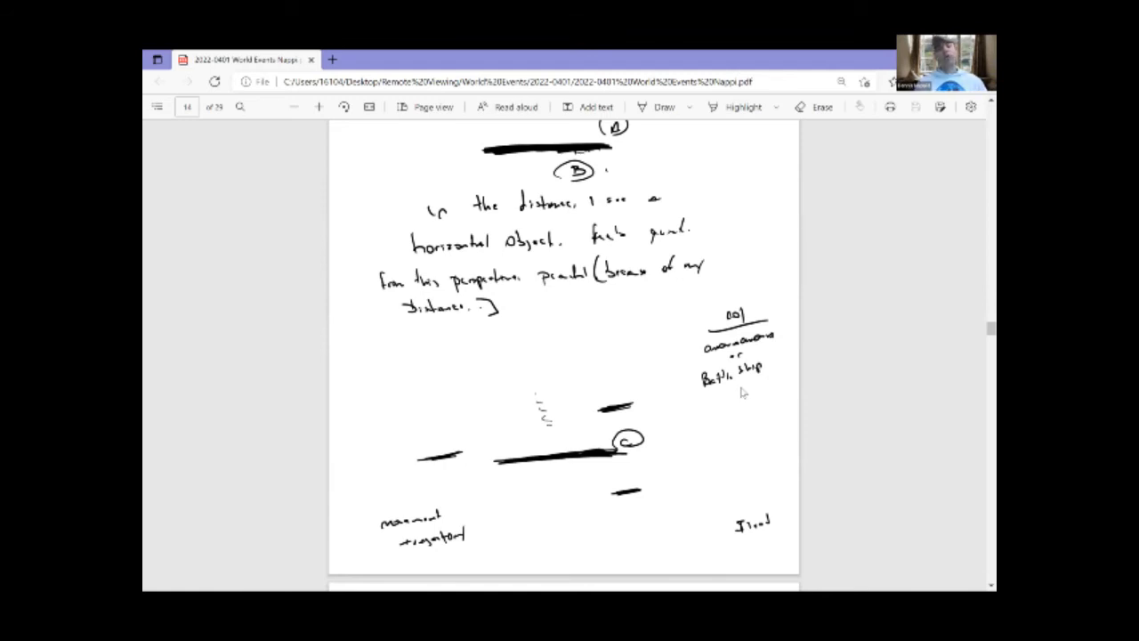
{"action": "scroll", "coordinate": [742, 392], "scroll_direction": "down", "scroll_amount": 3}
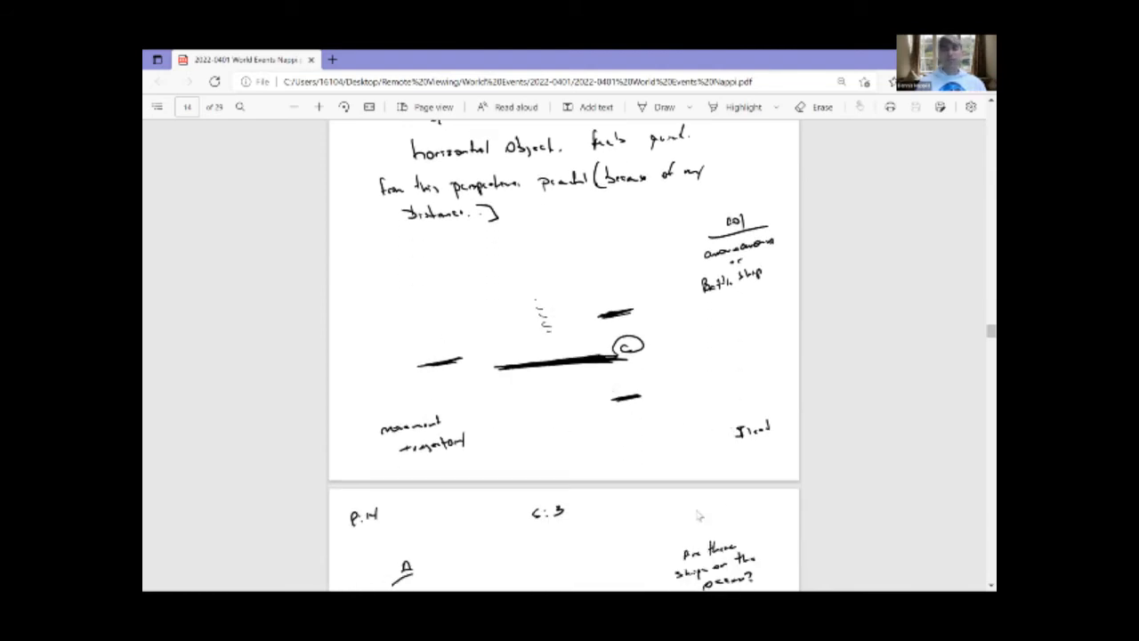
{"action": "scroll", "coordinate": [620, 470], "scroll_direction": "down", "scroll_amount": 3}
{"action": "scroll", "coordinate": [621, 469], "scroll_direction": "down", "scroll_amount": 2}
{"action": "scroll", "coordinate": [621, 470], "scroll_direction": "up", "scroll_amount": 2}
{"action": "scroll", "coordinate": [621, 470], "scroll_direction": "up", "scroll_amount": 2}
{"action": "scroll", "coordinate": [620, 470], "scroll_direction": "up", "scroll_amount": 3}
{"action": "scroll", "coordinate": [620, 470], "scroll_direction": "up", "scroll_amount": 3}
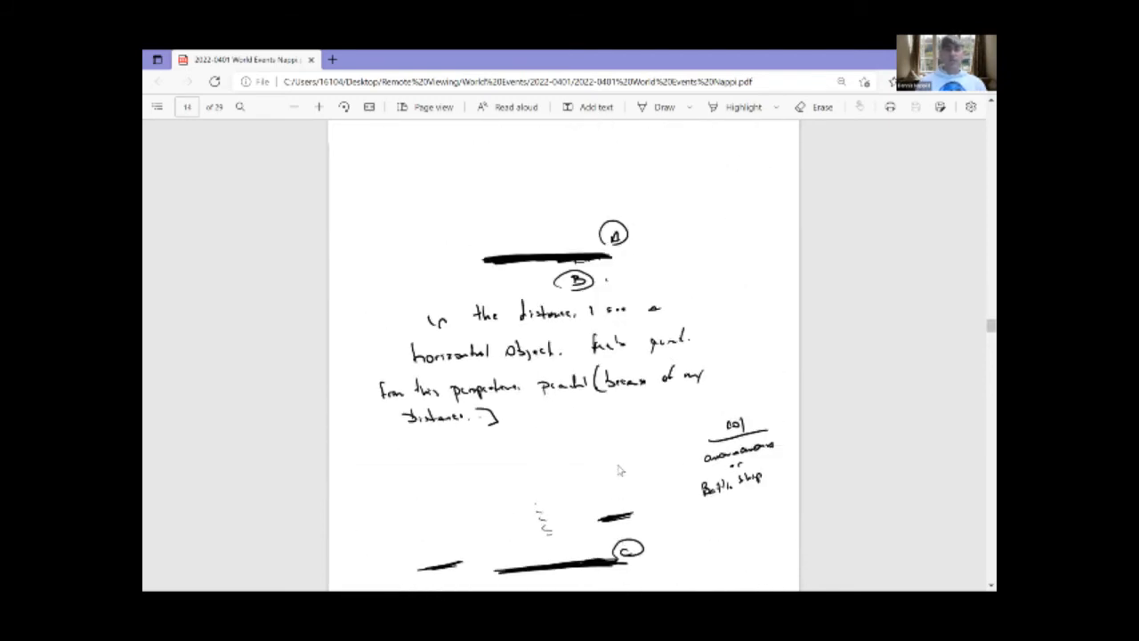
{"action": "scroll", "coordinate": [554, 406], "scroll_direction": "down", "scroll_amount": 4}
{"action": "scroll", "coordinate": [555, 406], "scroll_direction": "down", "scroll_amount": 4}
{"action": "scroll", "coordinate": [554, 406], "scroll_direction": "down", "scroll_amount": 2}
{"action": "scroll", "coordinate": [555, 406], "scroll_direction": "down", "scroll_amount": 1}
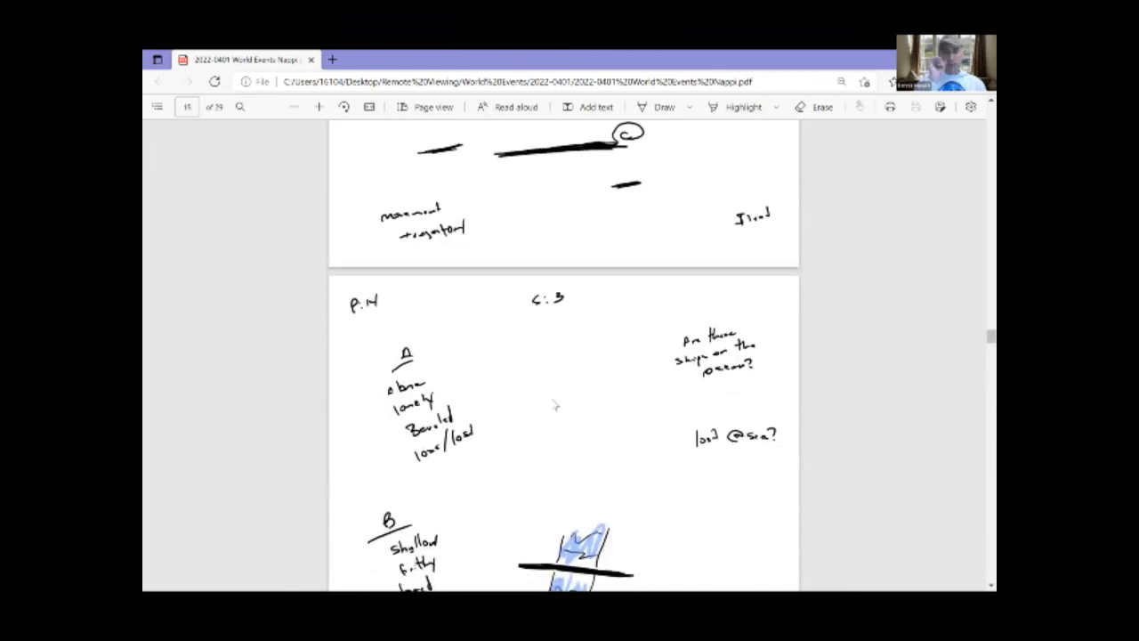
{"action": "scroll", "coordinate": [555, 406], "scroll_direction": "down", "scroll_amount": 1}
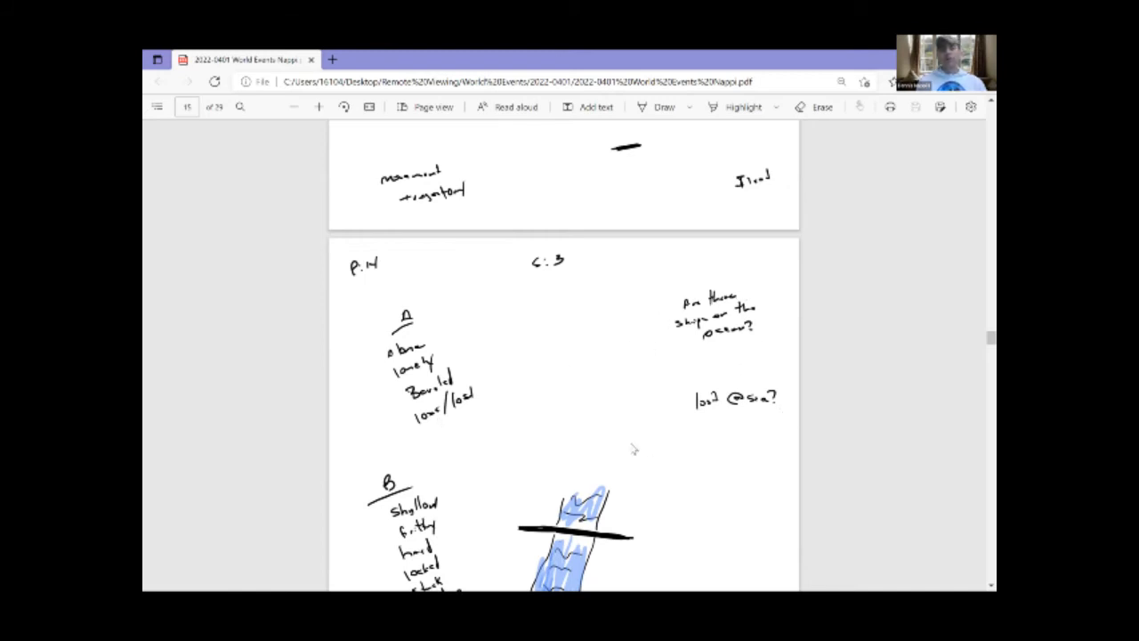
{"action": "scroll", "coordinate": [634, 448], "scroll_direction": "down", "scroll_amount": 2}
{"action": "scroll", "coordinate": [634, 448], "scroll_direction": "down", "scroll_amount": 3}
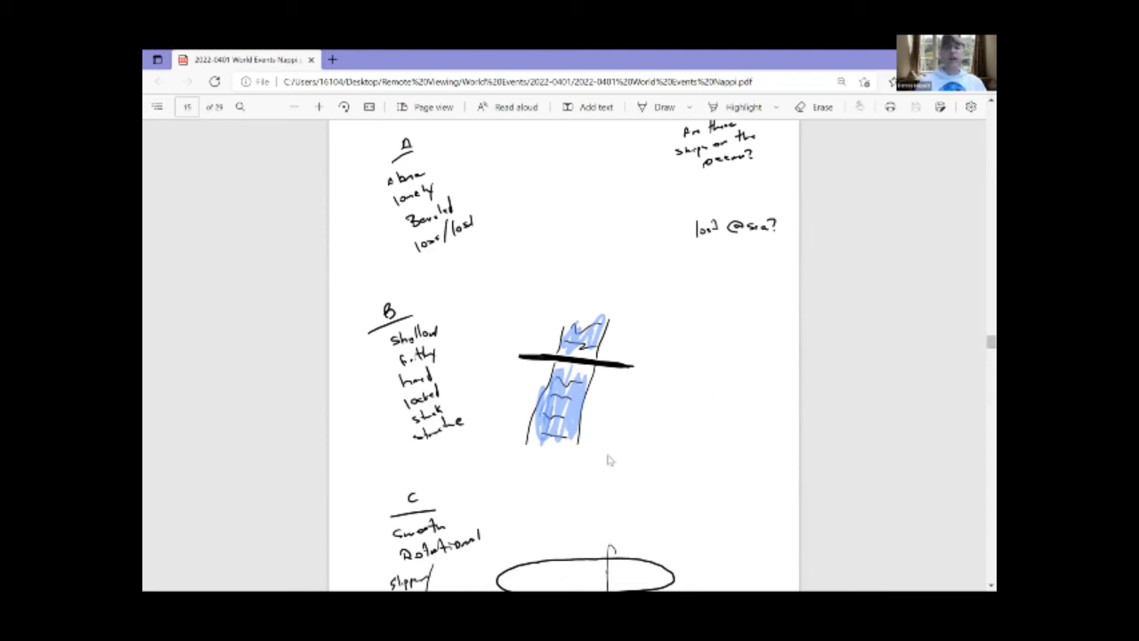
{"action": "scroll", "coordinate": [610, 460], "scroll_direction": "down", "scroll_amount": 2}
{"action": "scroll", "coordinate": [609, 460], "scroll_direction": "down", "scroll_amount": 3}
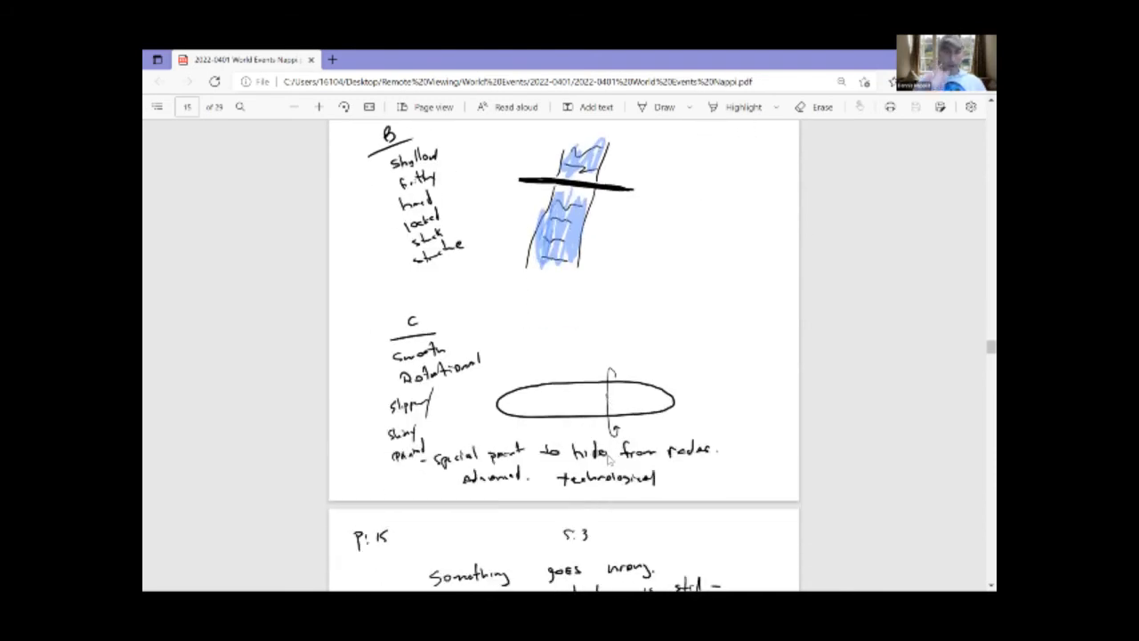
{"action": "scroll", "coordinate": [610, 460], "scroll_direction": "down", "scroll_amount": 1}
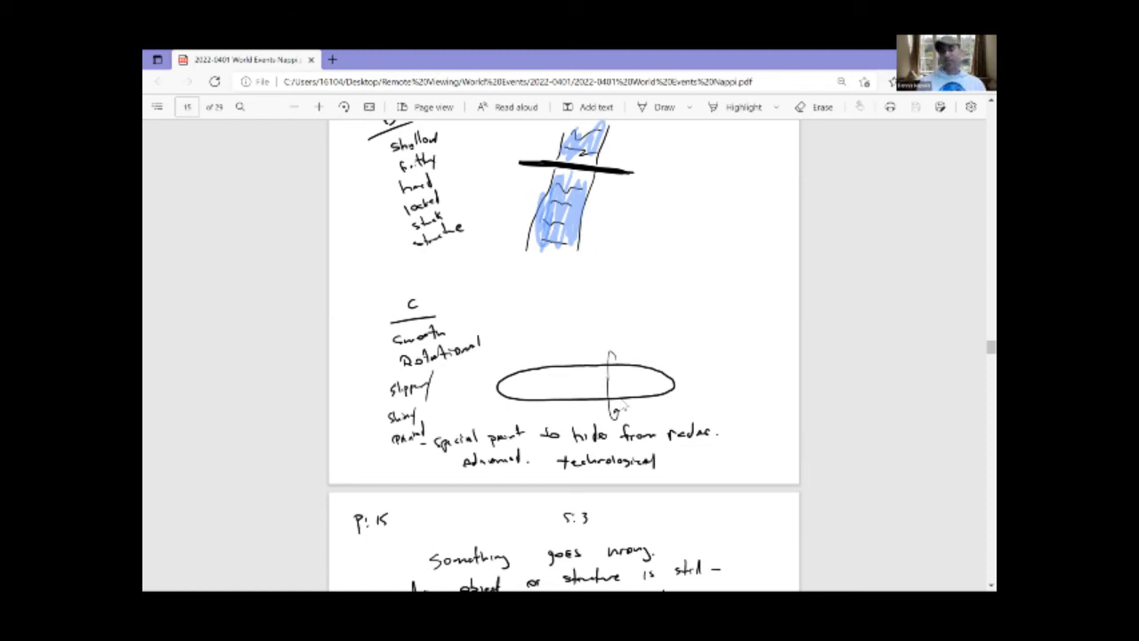
{"action": "scroll", "coordinate": [622, 405], "scroll_direction": "down", "scroll_amount": 3}
{"action": "scroll", "coordinate": [622, 406], "scroll_direction": "down", "scroll_amount": 3}
{"action": "scroll", "coordinate": [622, 406], "scroll_direction": "down", "scroll_amount": 2}
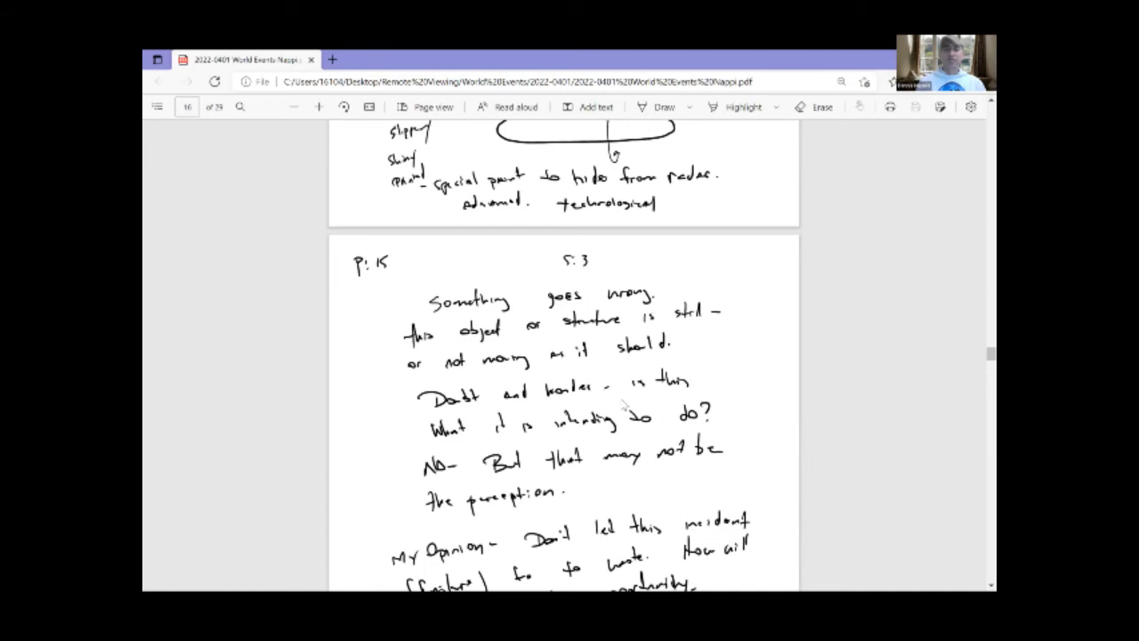
{"action": "scroll", "coordinate": [622, 406], "scroll_direction": "down", "scroll_amount": 1}
{"action": "scroll", "coordinate": [622, 406], "scroll_direction": "down", "scroll_amount": 1}
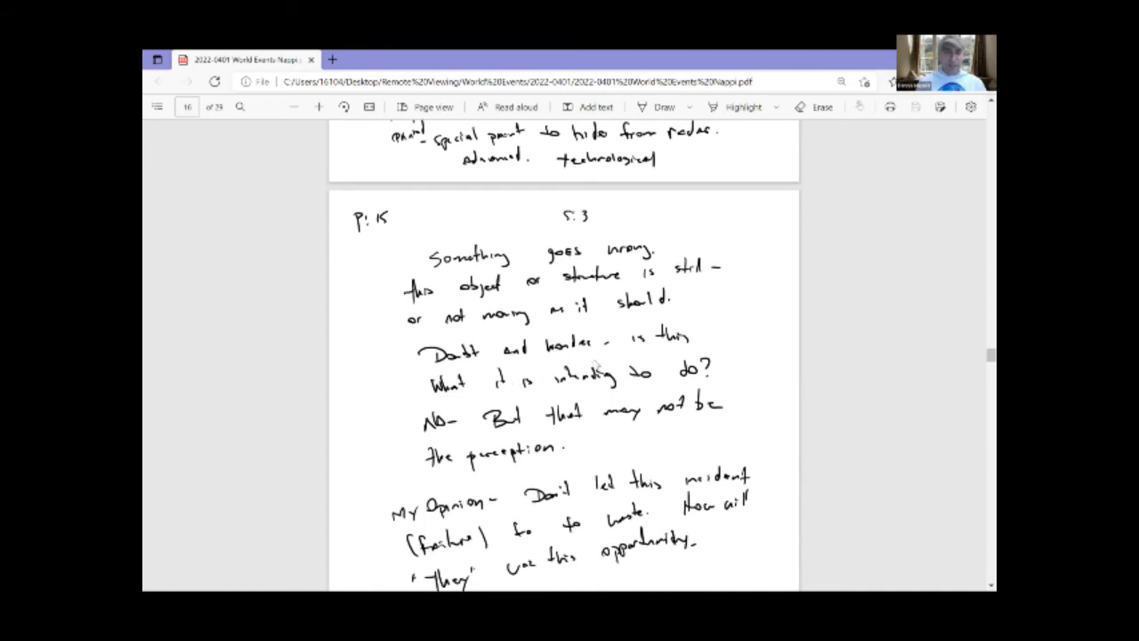
{"action": "scroll", "coordinate": [596, 363], "scroll_direction": "up", "scroll_amount": 2}
{"action": "scroll", "coordinate": [597, 363], "scroll_direction": "up", "scroll_amount": 2}
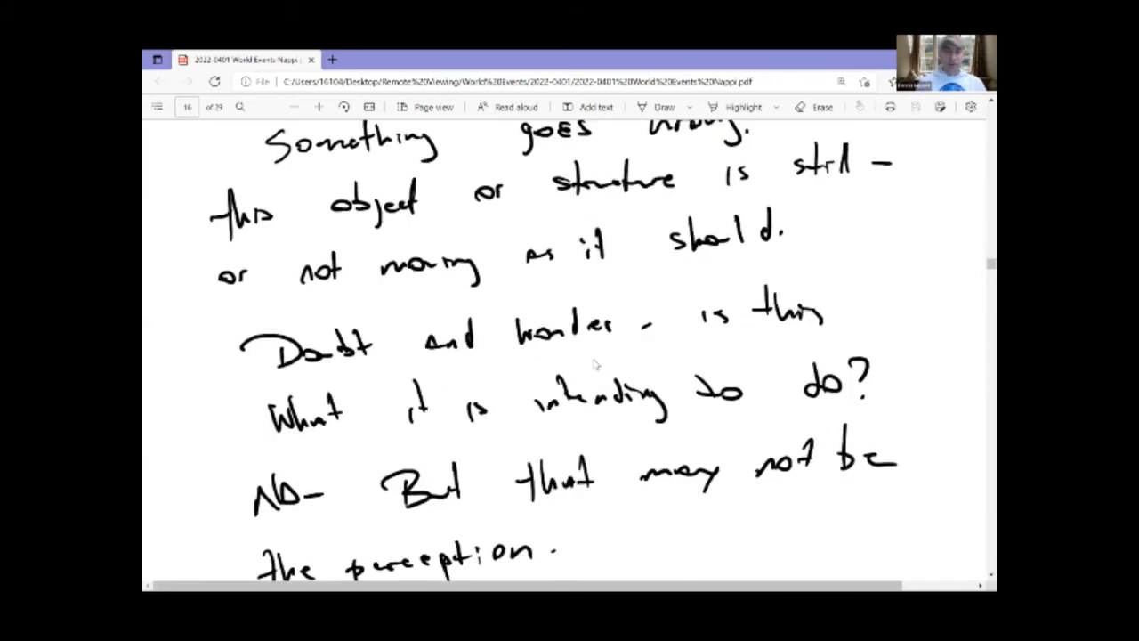
{"action": "scroll", "coordinate": [596, 363], "scroll_direction": "up", "scroll_amount": 1}
{"action": "scroll", "coordinate": [596, 364], "scroll_direction": "down", "scroll_amount": 2}
{"action": "scroll", "coordinate": [596, 363], "scroll_direction": "down", "scroll_amount": 1}
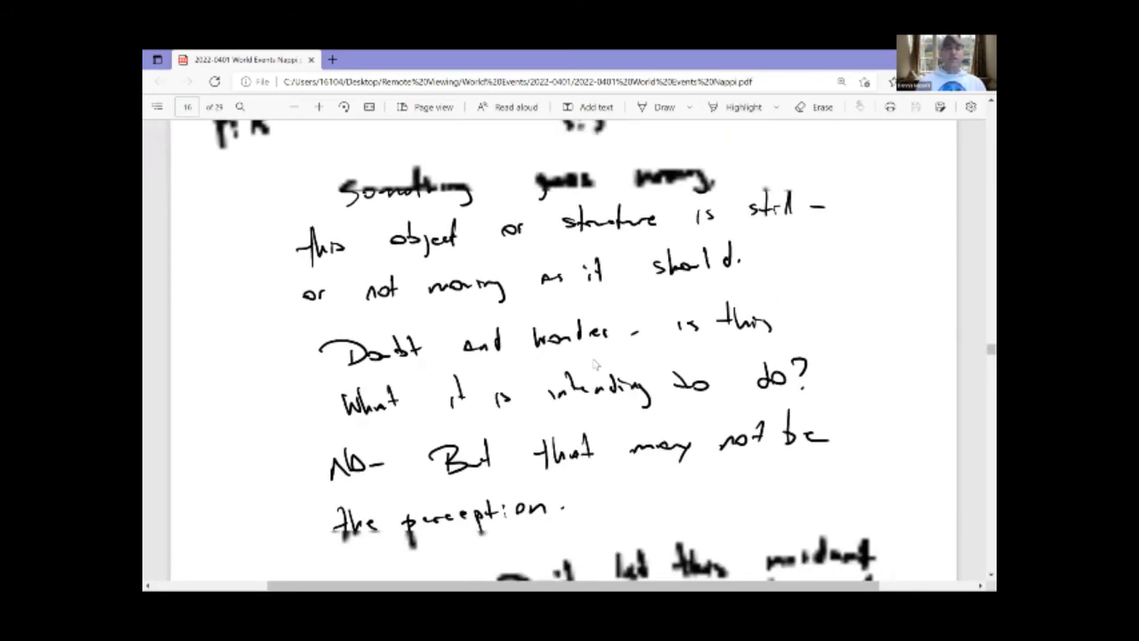
{"action": "scroll", "coordinate": [596, 363], "scroll_direction": "down", "scroll_amount": 1}
{"action": "scroll", "coordinate": [597, 363], "scroll_direction": "down", "scroll_amount": 1}
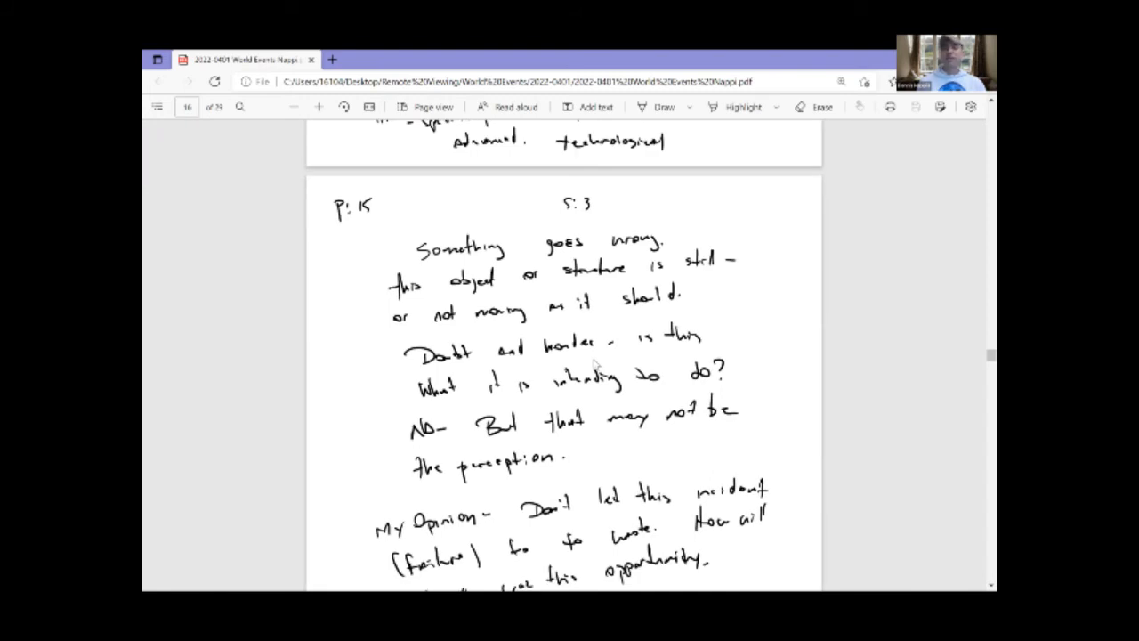
{"action": "scroll", "coordinate": [596, 363], "scroll_direction": "down", "scroll_amount": 2}
{"action": "scroll", "coordinate": [596, 363], "scroll_direction": "down", "scroll_amount": 1}
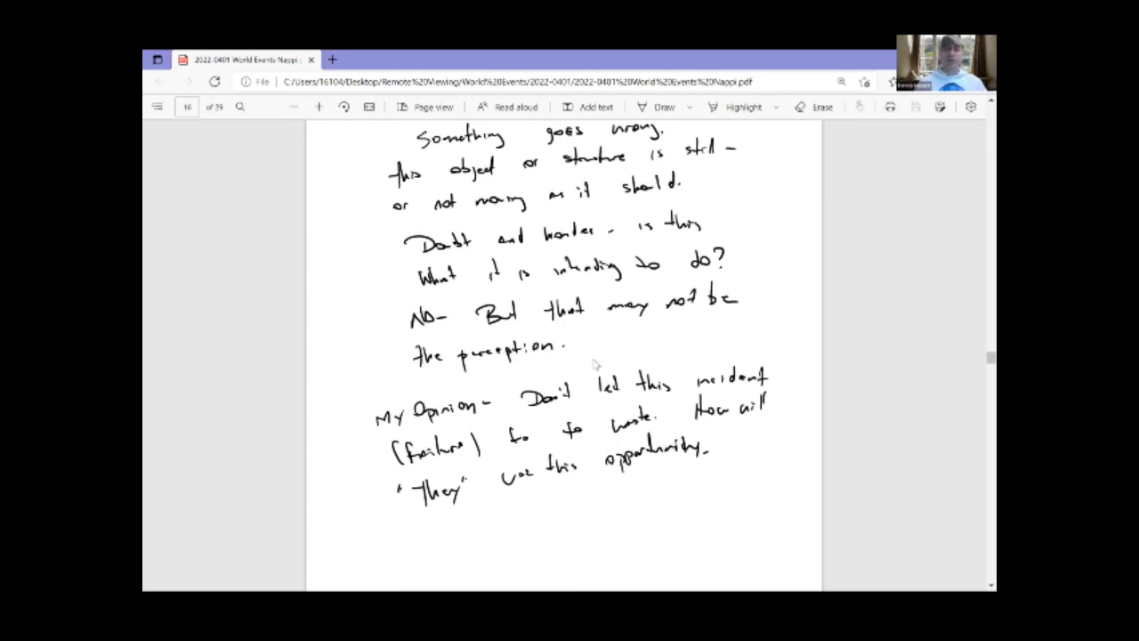
{"action": "scroll", "coordinate": [597, 363], "scroll_direction": "down", "scroll_amount": 3}
{"action": "scroll", "coordinate": [597, 364], "scroll_direction": "down", "scroll_amount": 3}
{"action": "scroll", "coordinate": [596, 363], "scroll_direction": "down", "scroll_amount": 3}
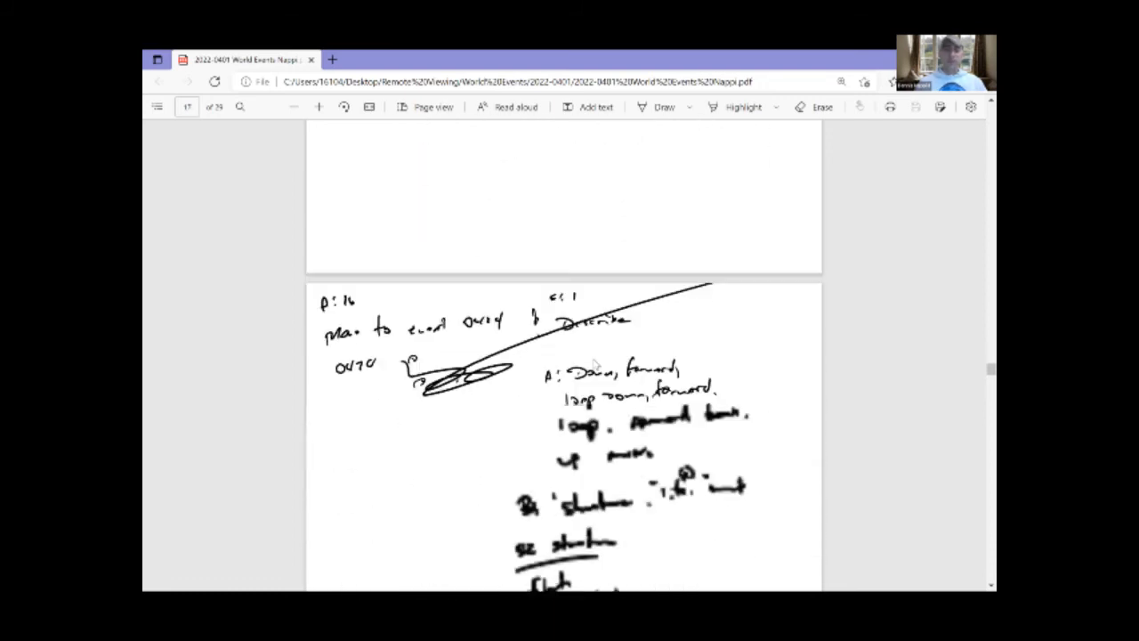
{"action": "scroll", "coordinate": [595, 361], "scroll_direction": "down", "scroll_amount": 2}
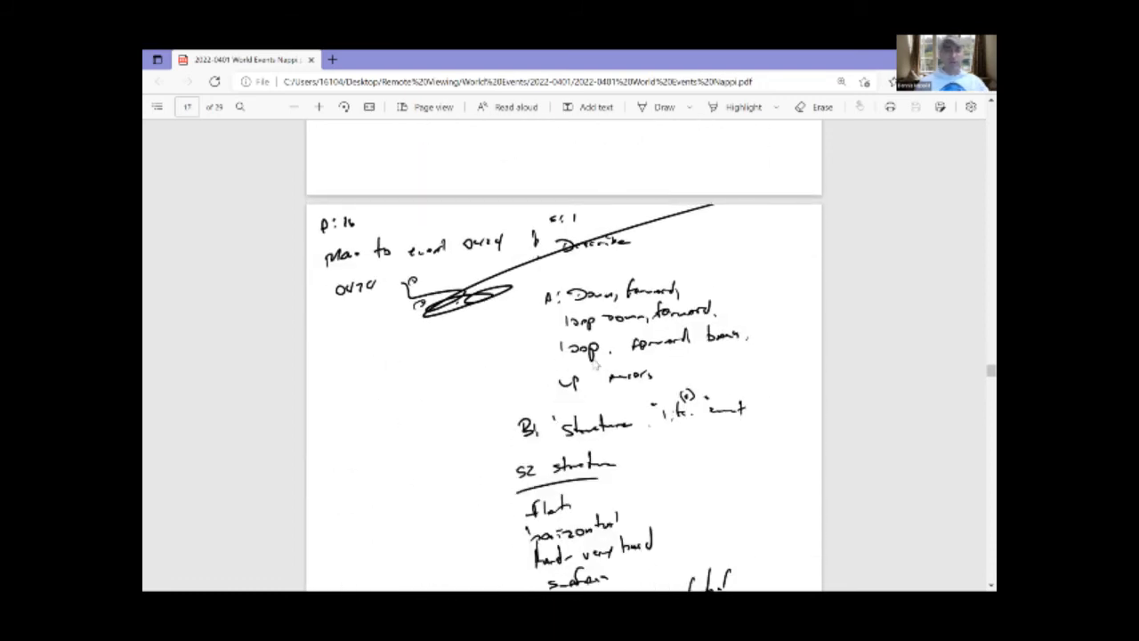
{"action": "scroll", "coordinate": [595, 361], "scroll_direction": "down", "scroll_amount": 2}
{"action": "scroll", "coordinate": [594, 361], "scroll_direction": "down", "scroll_amount": 1}
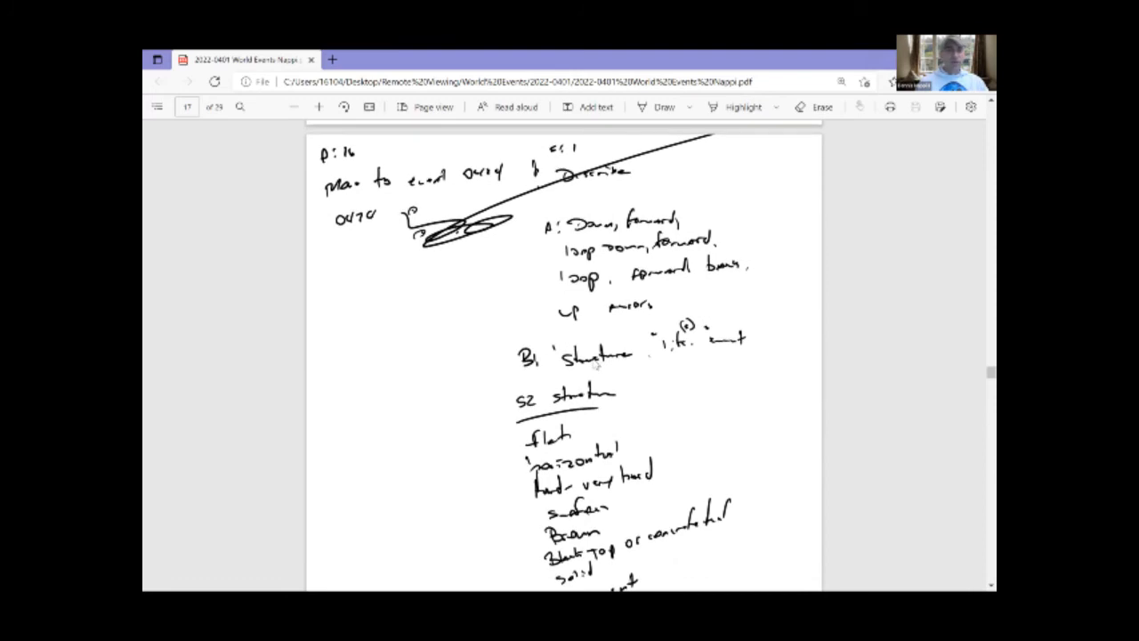
{"action": "scroll", "coordinate": [595, 361], "scroll_direction": "down", "scroll_amount": 1}
{"action": "scroll", "coordinate": [595, 362], "scroll_direction": "down", "scroll_amount": 1}
{"action": "scroll", "coordinate": [595, 361], "scroll_direction": "down", "scroll_amount": 1}
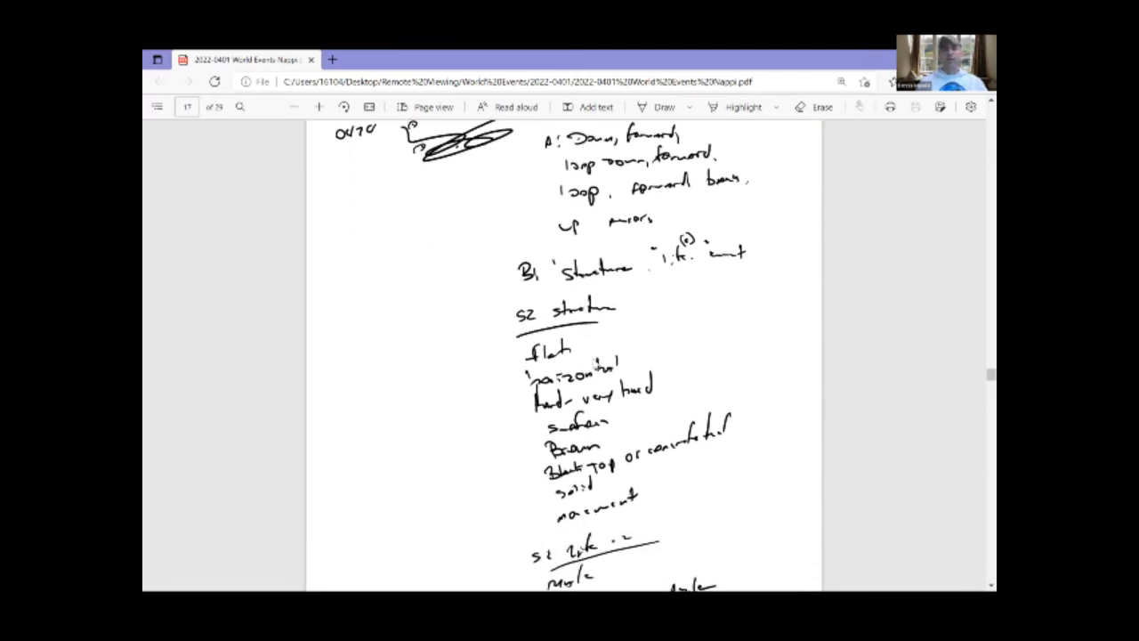
{"action": "scroll", "coordinate": [594, 361], "scroll_direction": "down", "scroll_amount": 1}
{"action": "scroll", "coordinate": [594, 361], "scroll_direction": "up", "scroll_amount": 2}
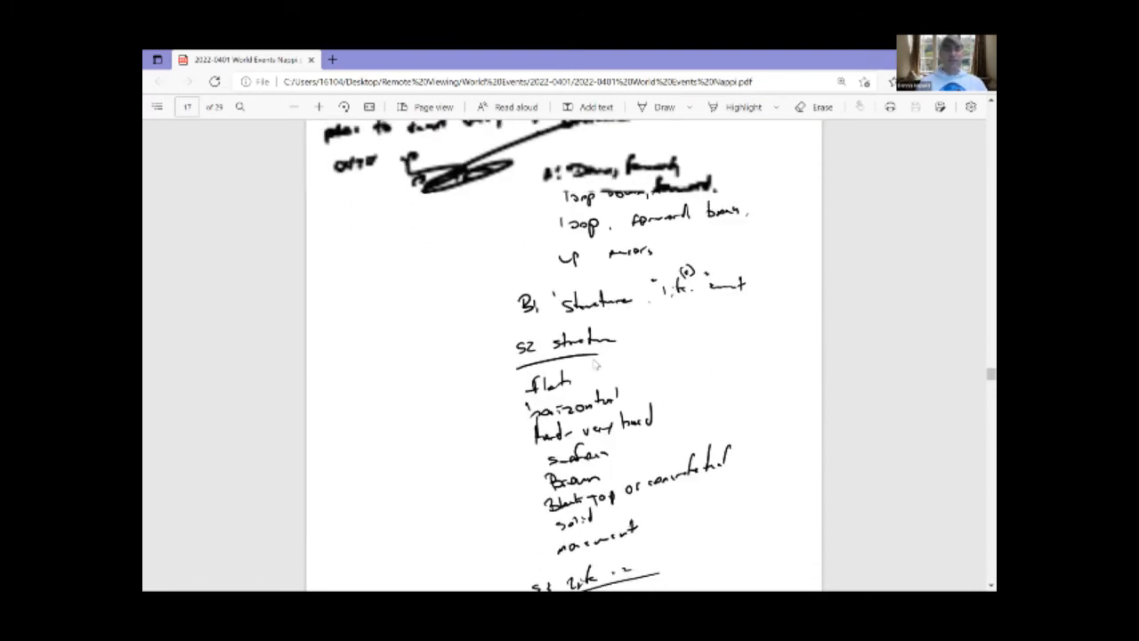
{"action": "scroll", "coordinate": [595, 361], "scroll_direction": "up", "scroll_amount": 1}
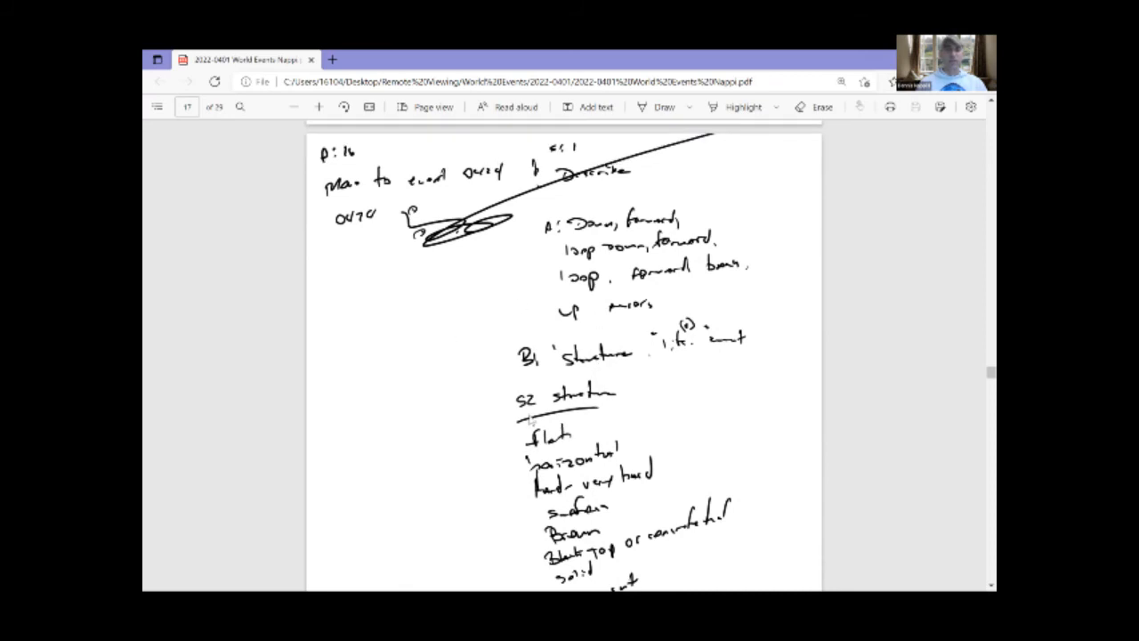
{"action": "scroll", "coordinate": [530, 422], "scroll_direction": "down", "scroll_amount": 1}
{"action": "scroll", "coordinate": [531, 422], "scroll_direction": "down", "scroll_amount": 1}
{"action": "scroll", "coordinate": [530, 422], "scroll_direction": "down", "scroll_amount": 1}
{"action": "scroll", "coordinate": [530, 422], "scroll_direction": "down", "scroll_amount": 1}
{"action": "scroll", "coordinate": [530, 422], "scroll_direction": "down", "scroll_amount": 1}
{"action": "scroll", "coordinate": [531, 422], "scroll_direction": "down", "scroll_amount": 1}
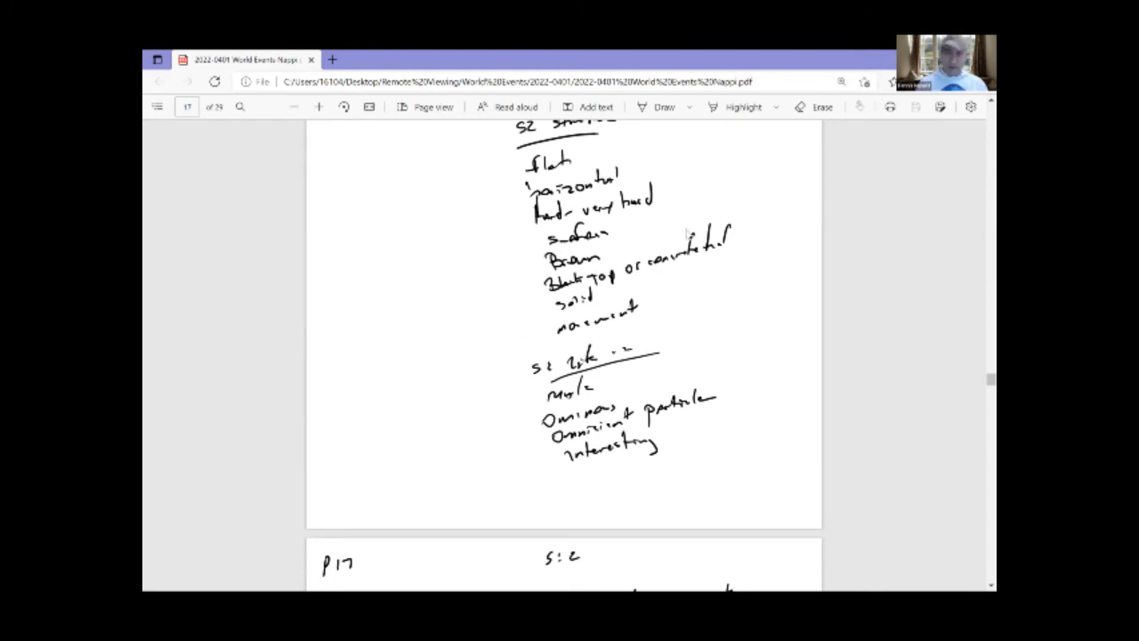
{"action": "scroll", "coordinate": [688, 233], "scroll_direction": "up", "scroll_amount": 2}
{"action": "scroll", "coordinate": [688, 233], "scroll_direction": "up", "scroll_amount": 2}
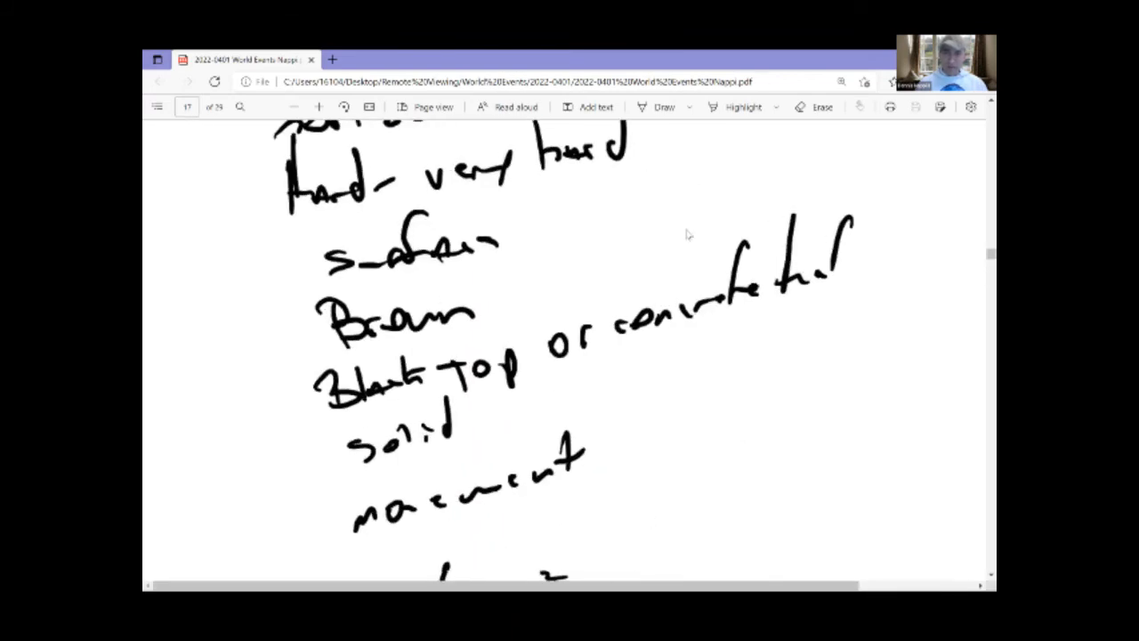
{"action": "scroll", "coordinate": [688, 233], "scroll_direction": "up", "scroll_amount": 1}
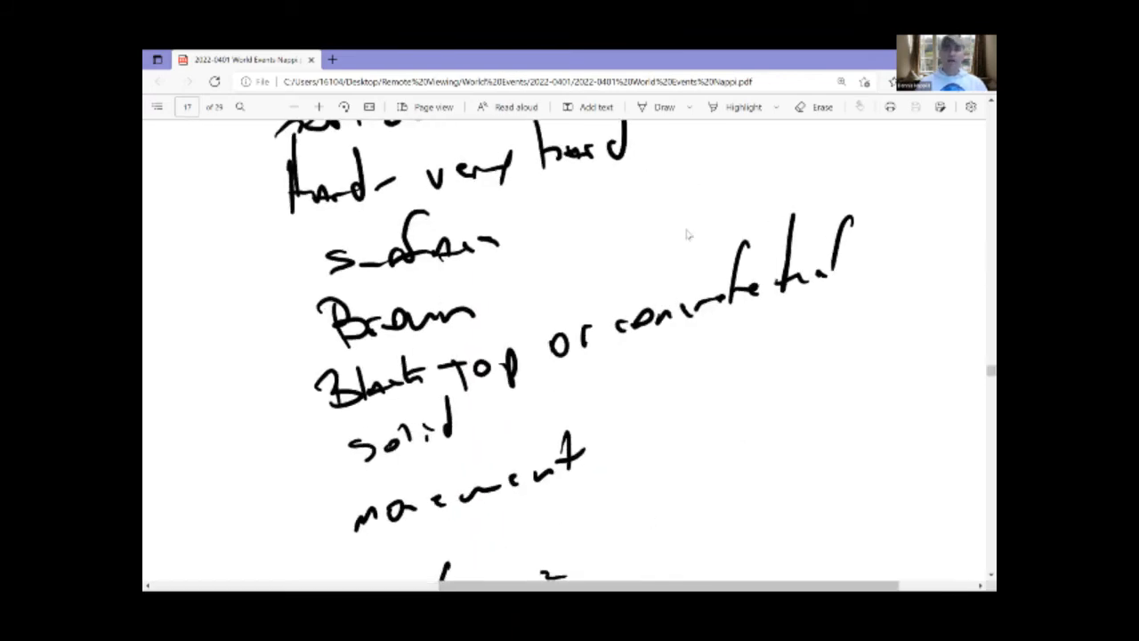
{"action": "scroll", "coordinate": [688, 233], "scroll_direction": "down", "scroll_amount": 2}
{"action": "scroll", "coordinate": [688, 233], "scroll_direction": "down", "scroll_amount": 1}
{"action": "scroll", "coordinate": [688, 233], "scroll_direction": "down", "scroll_amount": 2}
{"action": "scroll", "coordinate": [688, 233], "scroll_direction": "down", "scroll_amount": 3}
{"action": "scroll", "coordinate": [688, 233], "scroll_direction": "down", "scroll_amount": 1}
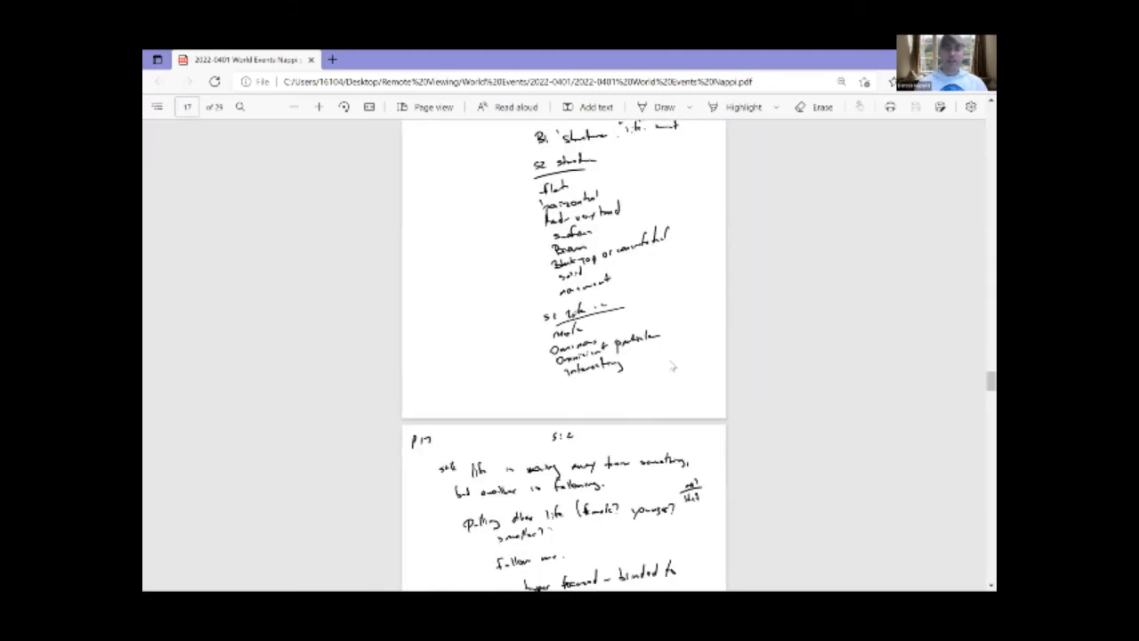
{"action": "scroll", "coordinate": [673, 367], "scroll_direction": "up", "scroll_amount": 2}
{"action": "scroll", "coordinate": [673, 366], "scroll_direction": "up", "scroll_amount": 2}
{"action": "scroll", "coordinate": [673, 367], "scroll_direction": "up", "scroll_amount": 1}
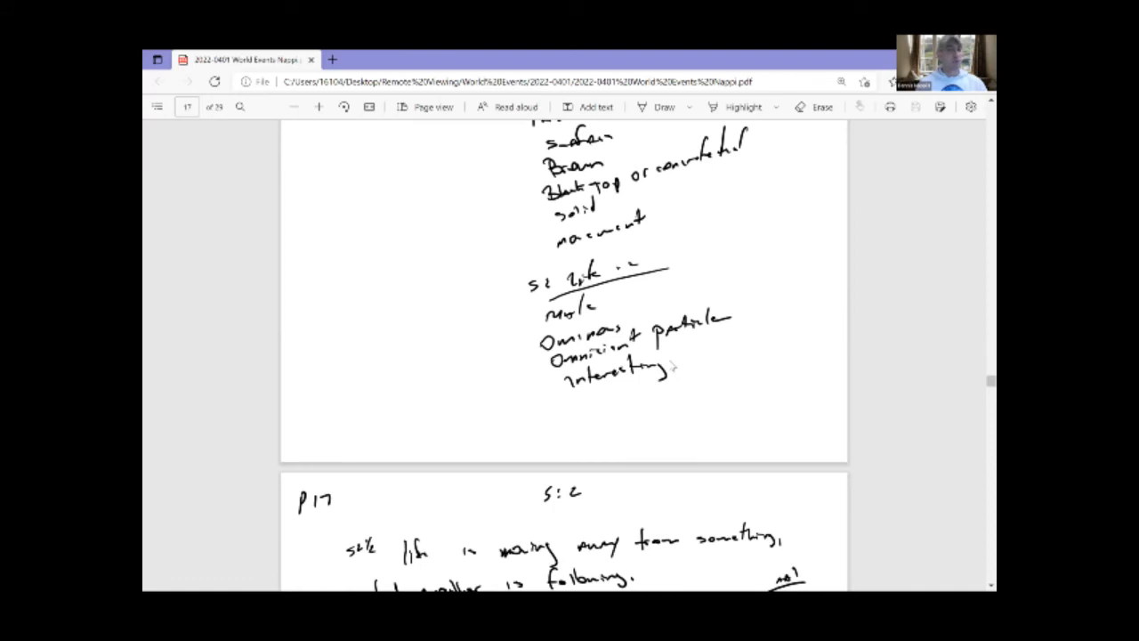
{"action": "scroll", "coordinate": [673, 367], "scroll_direction": "down", "scroll_amount": 2}
{"action": "scroll", "coordinate": [673, 366], "scroll_direction": "down", "scroll_amount": 2}
{"action": "scroll", "coordinate": [672, 366], "scroll_direction": "down", "scroll_amount": 2}
{"action": "scroll", "coordinate": [673, 367], "scroll_direction": "down", "scroll_amount": 1}
{"action": "scroll", "coordinate": [672, 367], "scroll_direction": "down", "scroll_amount": 2}
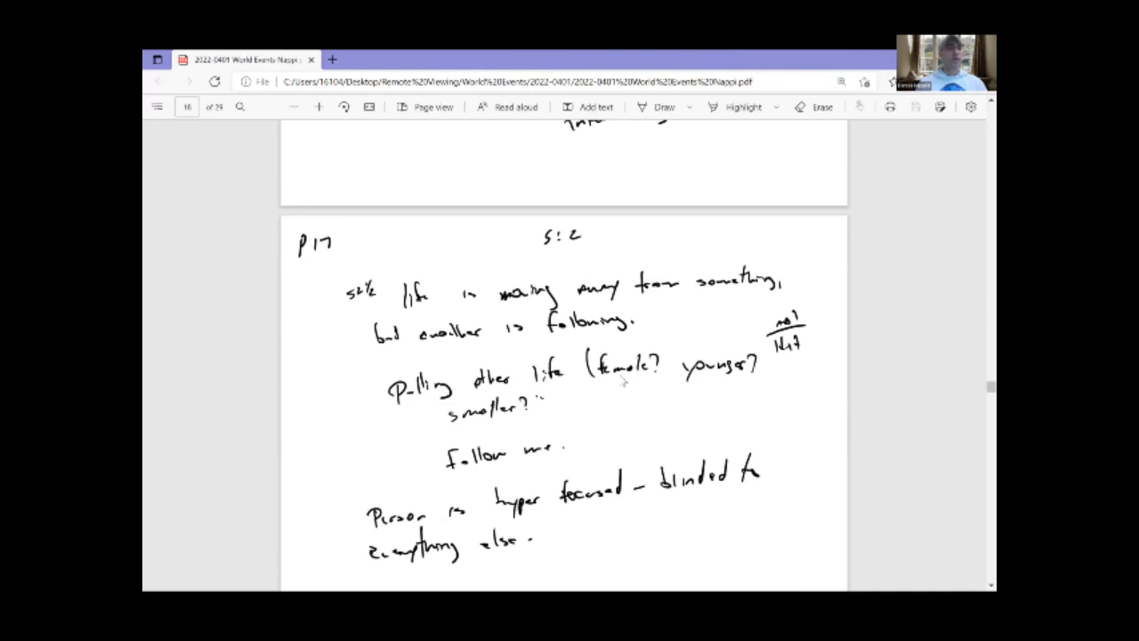
{"action": "scroll", "coordinate": [623, 381], "scroll_direction": "down", "scroll_amount": 3}
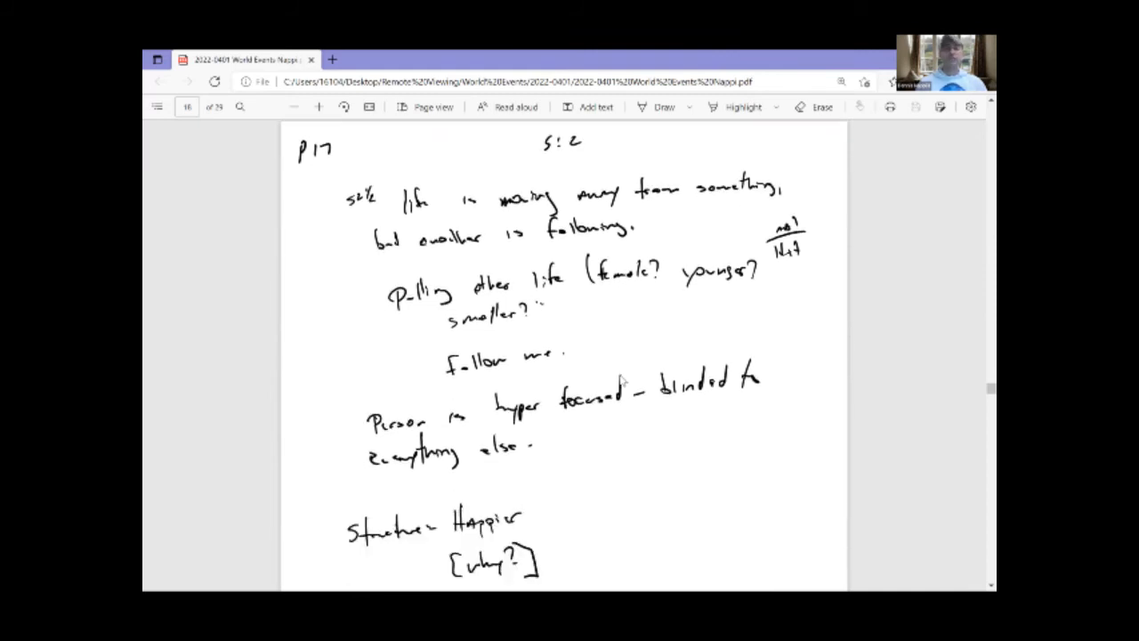
{"action": "scroll", "coordinate": [623, 381], "scroll_direction": "down", "scroll_amount": 4}
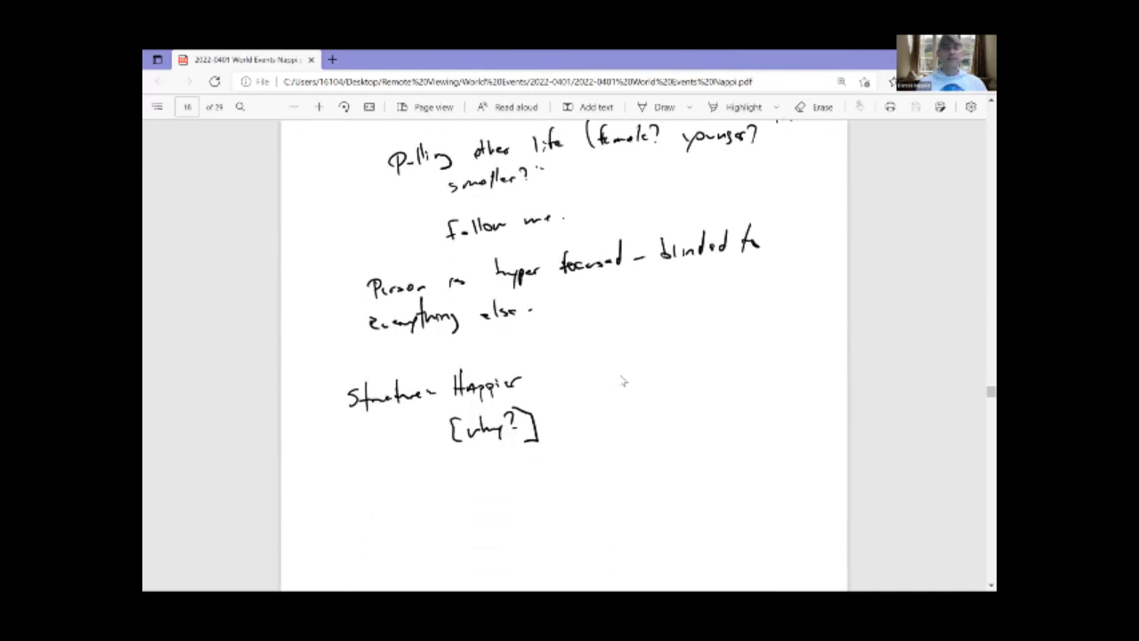
{"action": "scroll", "coordinate": [623, 380], "scroll_direction": "down", "scroll_amount": 2}
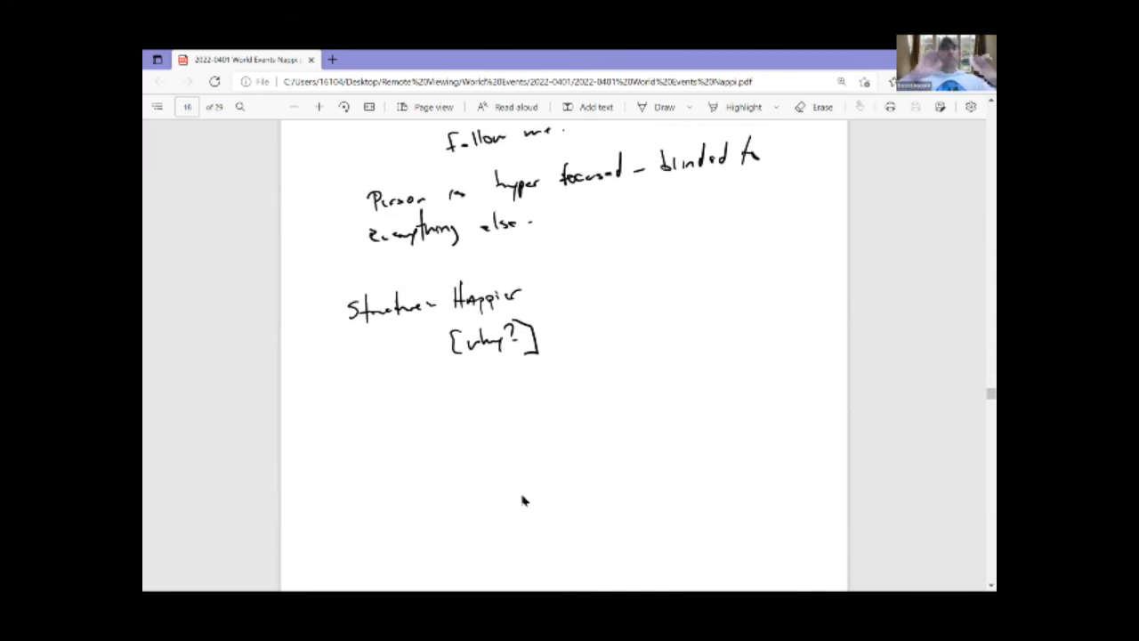
{"action": "scroll", "coordinate": [524, 501], "scroll_direction": "down", "scroll_amount": 4}
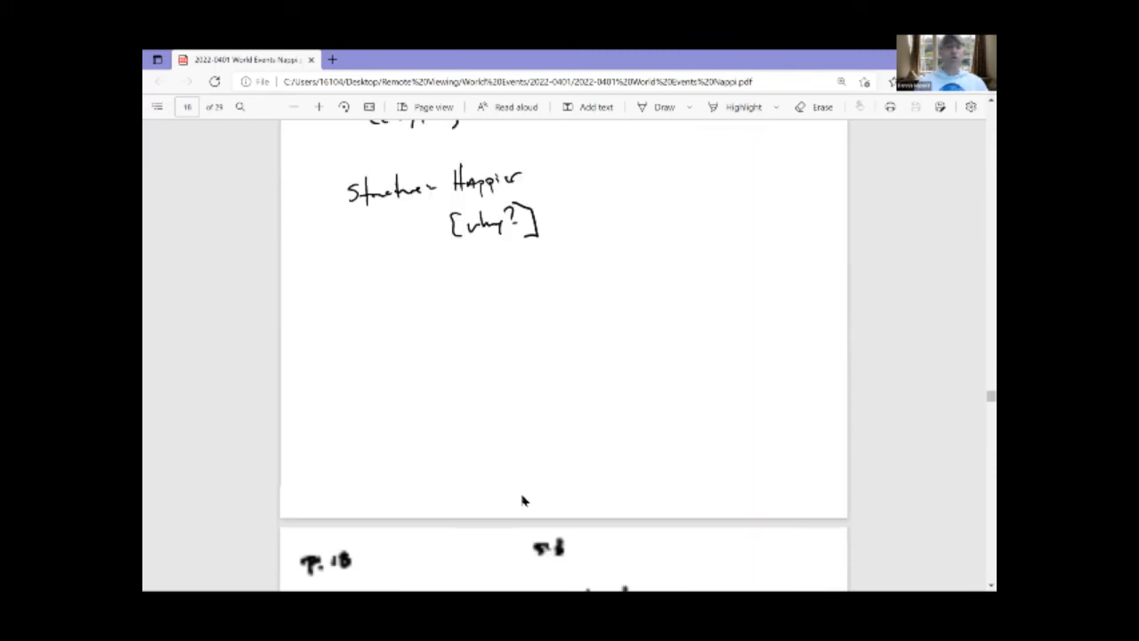
{"action": "scroll", "coordinate": [523, 501], "scroll_direction": "down", "scroll_amount": 4}
{"action": "scroll", "coordinate": [523, 502], "scroll_direction": "down", "scroll_amount": 3}
{"action": "scroll", "coordinate": [523, 501], "scroll_direction": "down", "scroll_amount": 3}
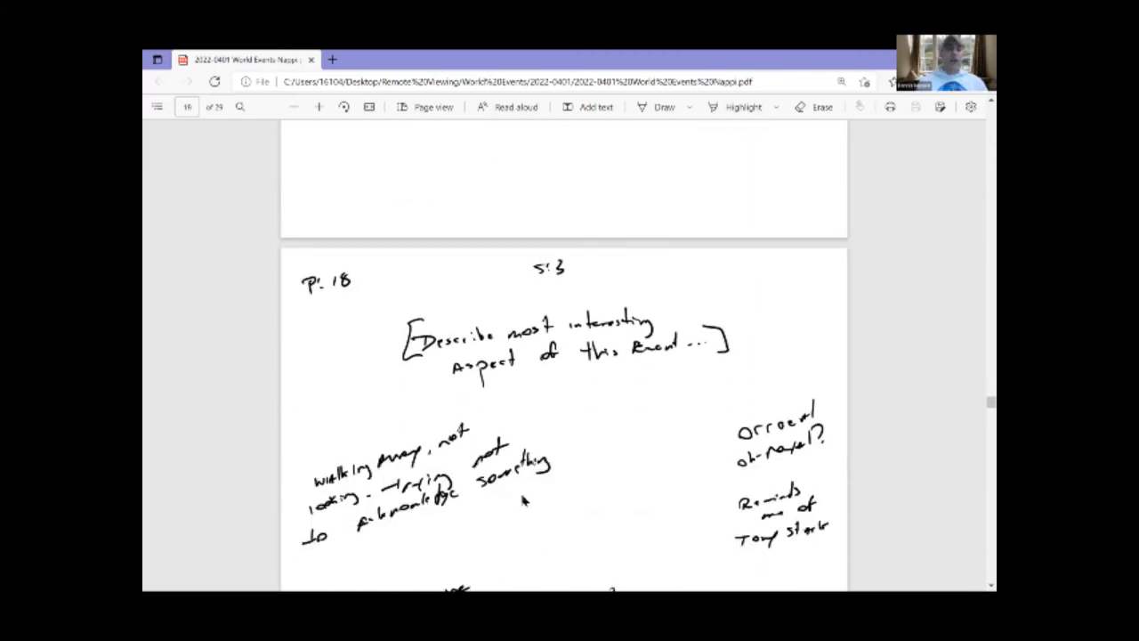
{"action": "scroll", "coordinate": [523, 501], "scroll_direction": "down", "scroll_amount": 2}
{"action": "scroll", "coordinate": [524, 501], "scroll_direction": "down", "scroll_amount": 1}
{"action": "scroll", "coordinate": [523, 501], "scroll_direction": "down", "scroll_amount": 2}
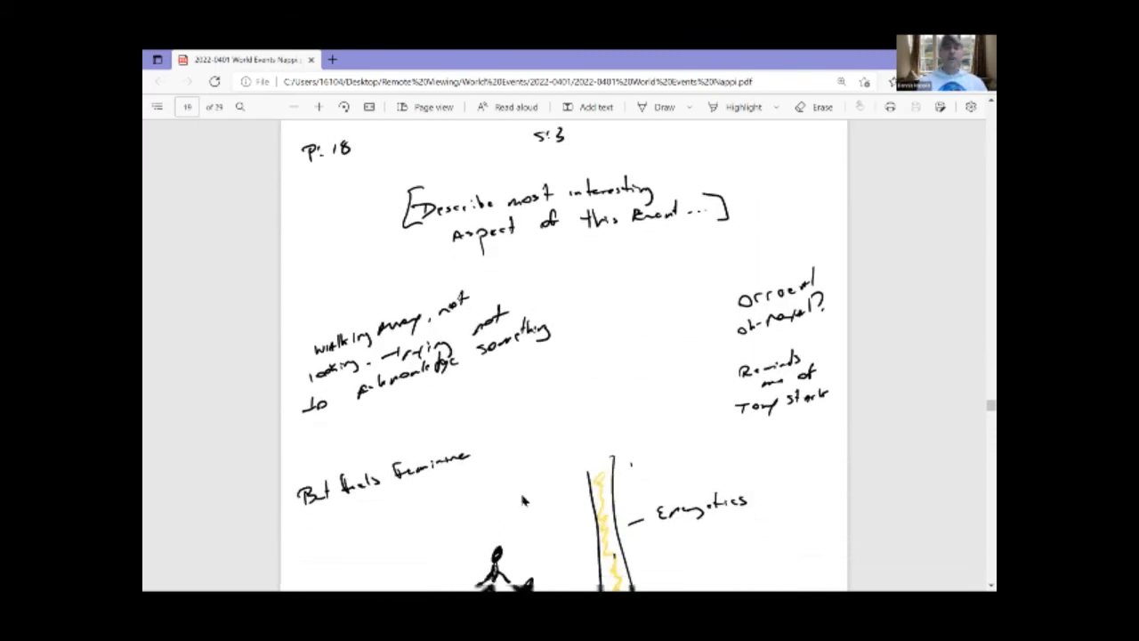
{"action": "scroll", "coordinate": [523, 501], "scroll_direction": "down", "scroll_amount": 1}
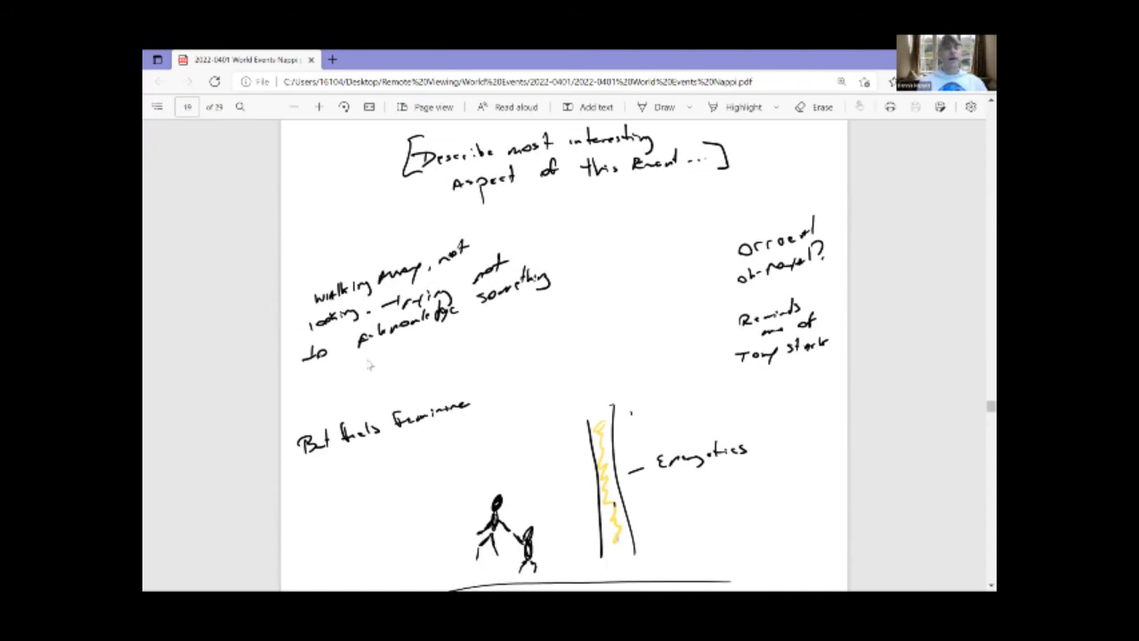
{"action": "scroll", "coordinate": [370, 364], "scroll_direction": "down", "scroll_amount": 1}
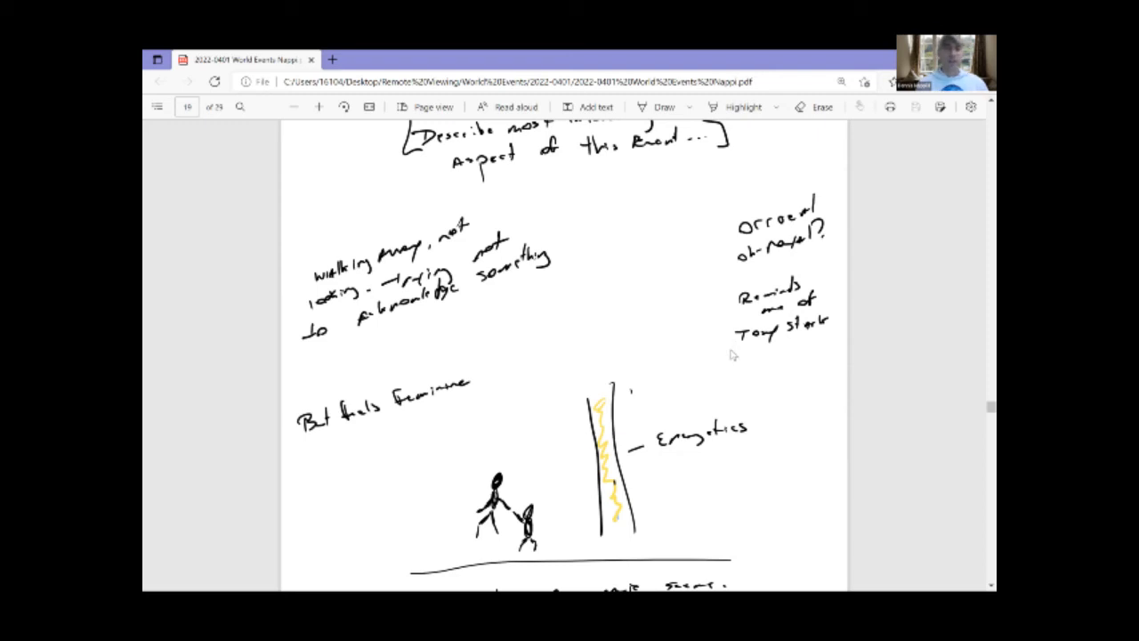
{"action": "scroll", "coordinate": [732, 354], "scroll_direction": "down", "scroll_amount": 2}
{"action": "scroll", "coordinate": [732, 355], "scroll_direction": "down", "scroll_amount": 1}
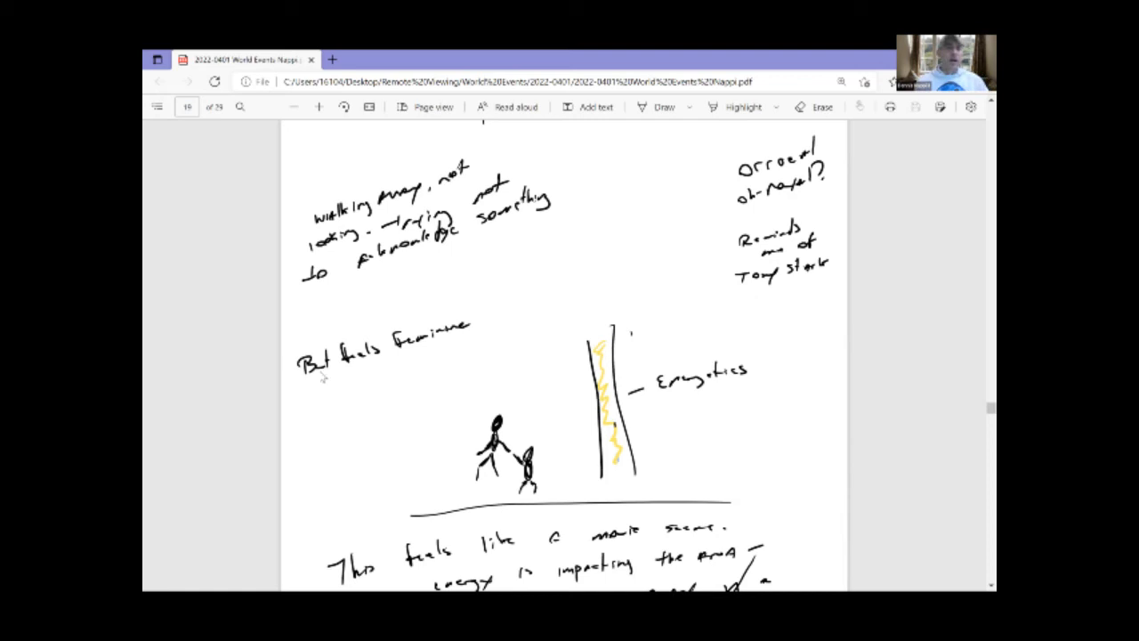
{"action": "scroll", "coordinate": [324, 378], "scroll_direction": "down", "scroll_amount": 3}
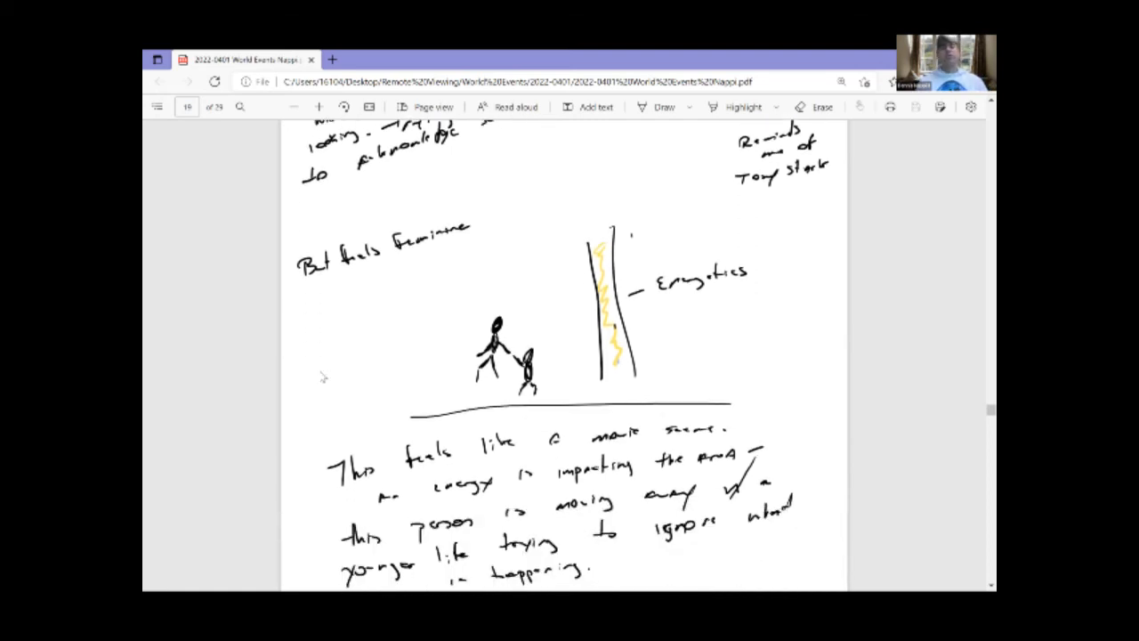
{"action": "scroll", "coordinate": [324, 378], "scroll_direction": "down", "scroll_amount": 1}
{"action": "scroll", "coordinate": [324, 379], "scroll_direction": "down", "scroll_amount": 1}
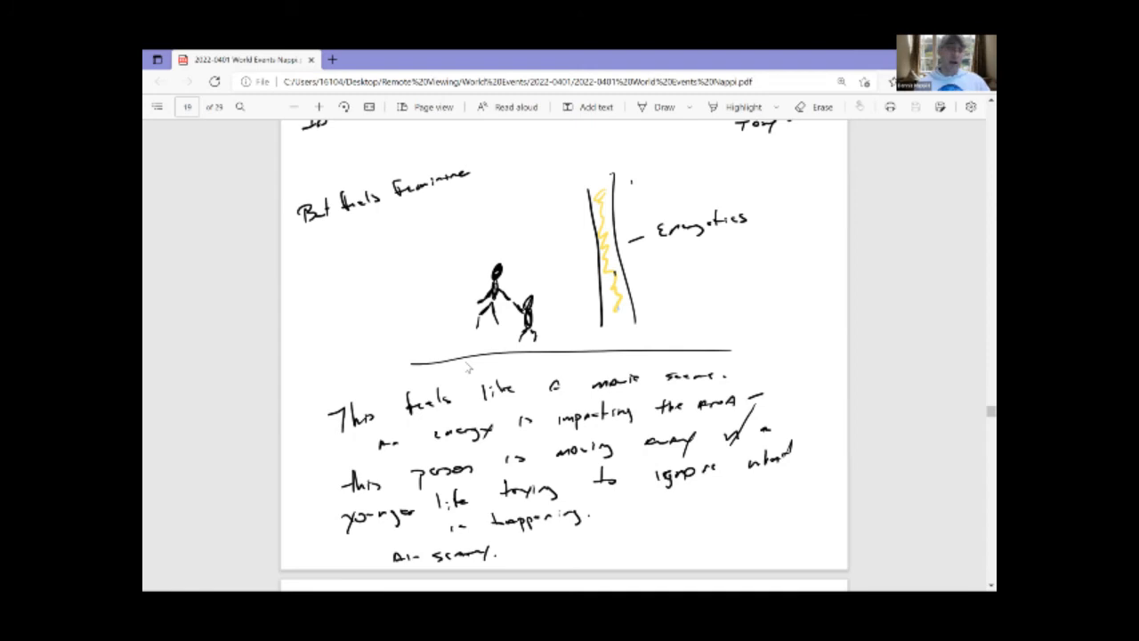
{"action": "scroll", "coordinate": [467, 368], "scroll_direction": "down", "scroll_amount": 3}
{"action": "scroll", "coordinate": [468, 368], "scroll_direction": "down", "scroll_amount": 2}
{"action": "scroll", "coordinate": [467, 368], "scroll_direction": "down", "scroll_amount": 2}
{"action": "scroll", "coordinate": [467, 367], "scroll_direction": "down", "scroll_amount": 2}
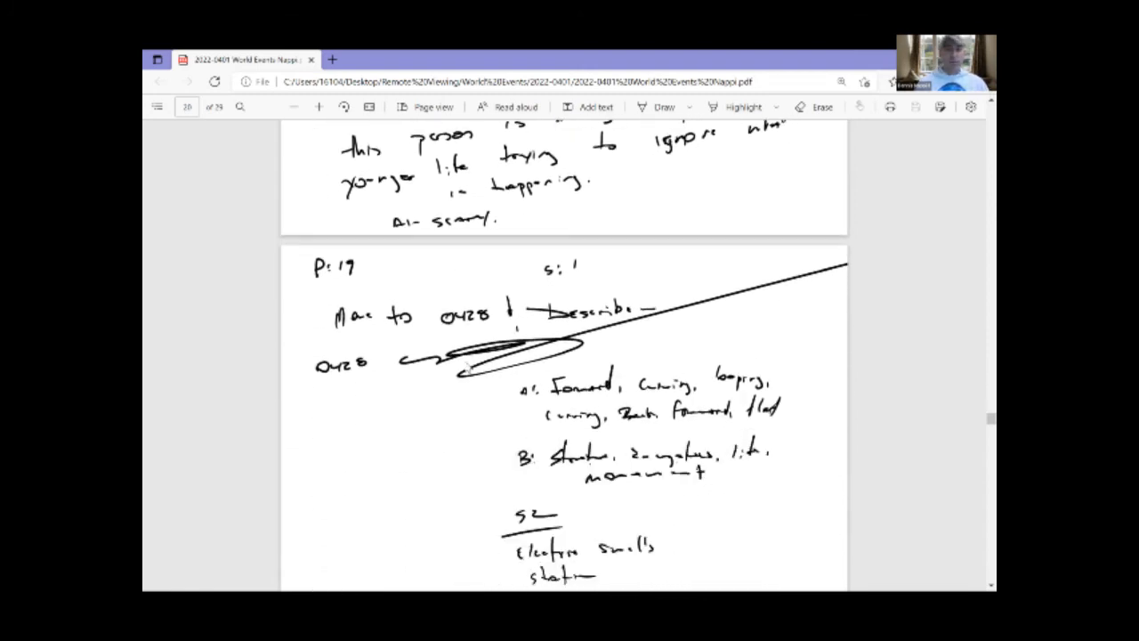
{"action": "scroll", "coordinate": [467, 368], "scroll_direction": "down", "scroll_amount": 3}
{"action": "scroll", "coordinate": [467, 367], "scroll_direction": "down", "scroll_amount": 1}
{"action": "scroll", "coordinate": [468, 367], "scroll_direction": "down", "scroll_amount": 2}
{"action": "scroll", "coordinate": [467, 367], "scroll_direction": "down", "scroll_amount": 1}
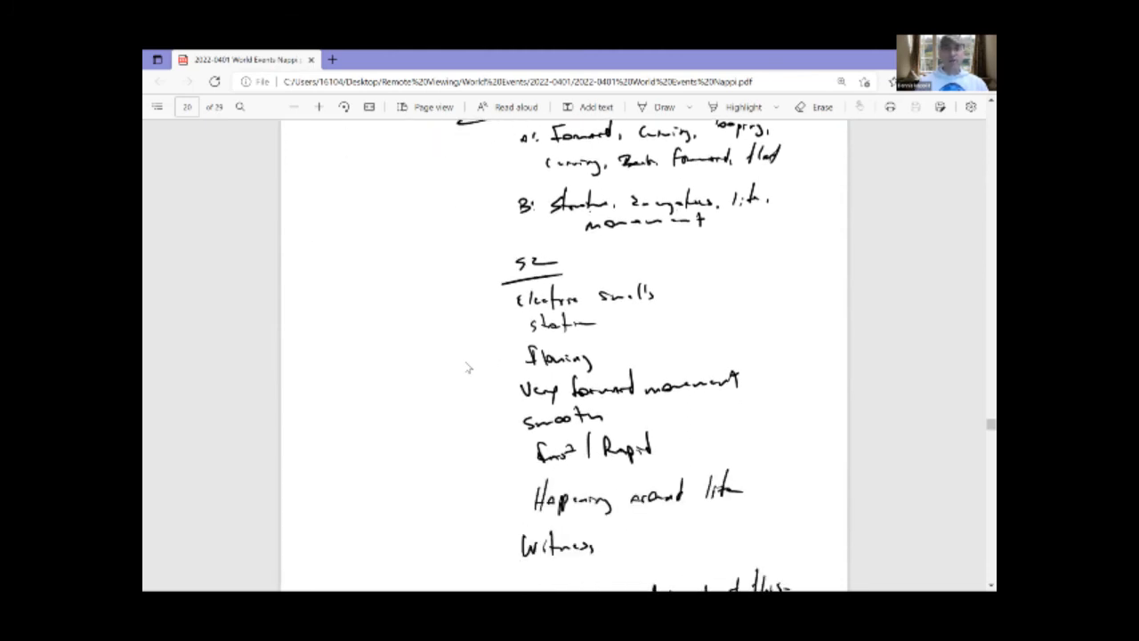
{"action": "scroll", "coordinate": [467, 367], "scroll_direction": "down", "scroll_amount": 2}
{"action": "scroll", "coordinate": [467, 367], "scroll_direction": "down", "scroll_amount": 1}
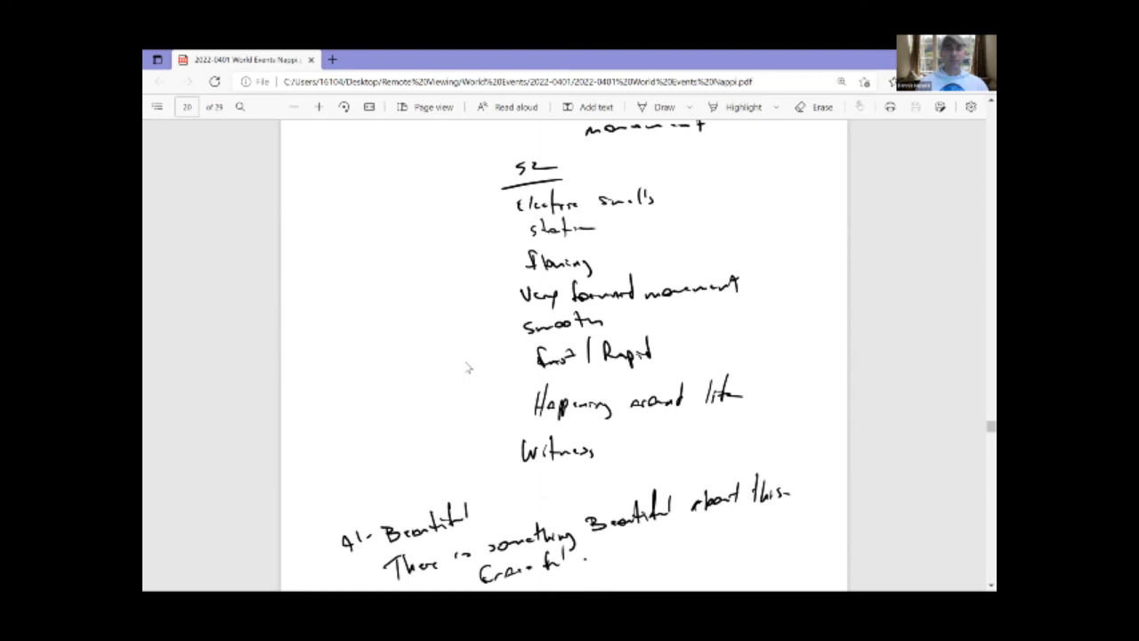
{"action": "scroll", "coordinate": [467, 367], "scroll_direction": "down", "scroll_amount": 1}
{"action": "scroll", "coordinate": [467, 367], "scroll_direction": "down", "scroll_amount": 2}
{"action": "scroll", "coordinate": [467, 368], "scroll_direction": "down", "scroll_amount": 1}
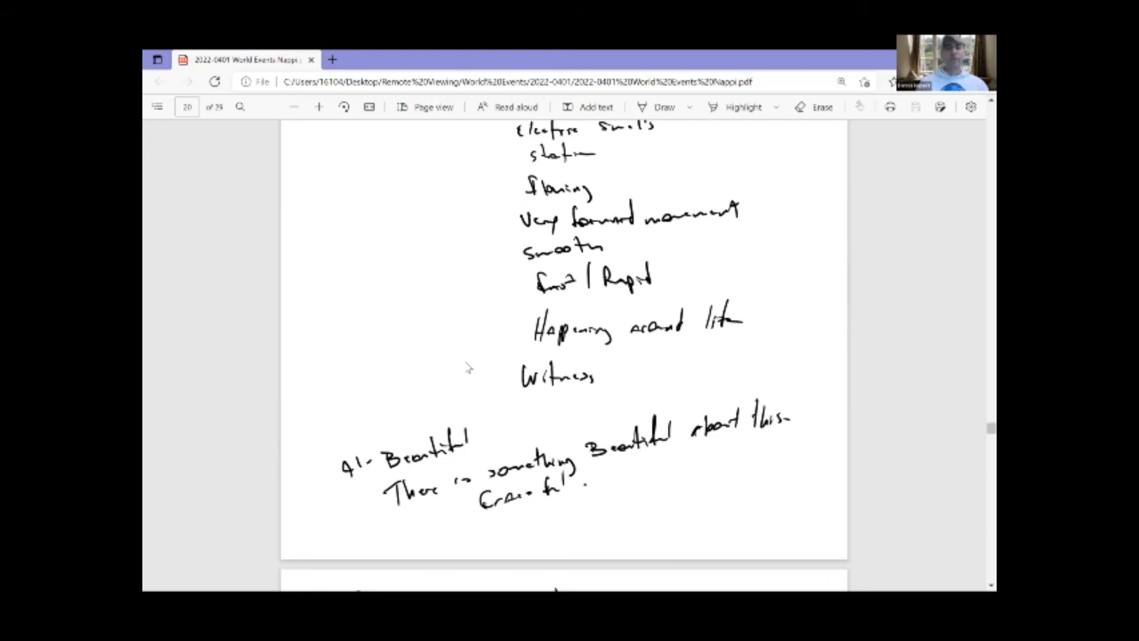
{"action": "scroll", "coordinate": [468, 368], "scroll_direction": "down", "scroll_amount": 1}
{"action": "scroll", "coordinate": [467, 367], "scroll_direction": "down", "scroll_amount": 2}
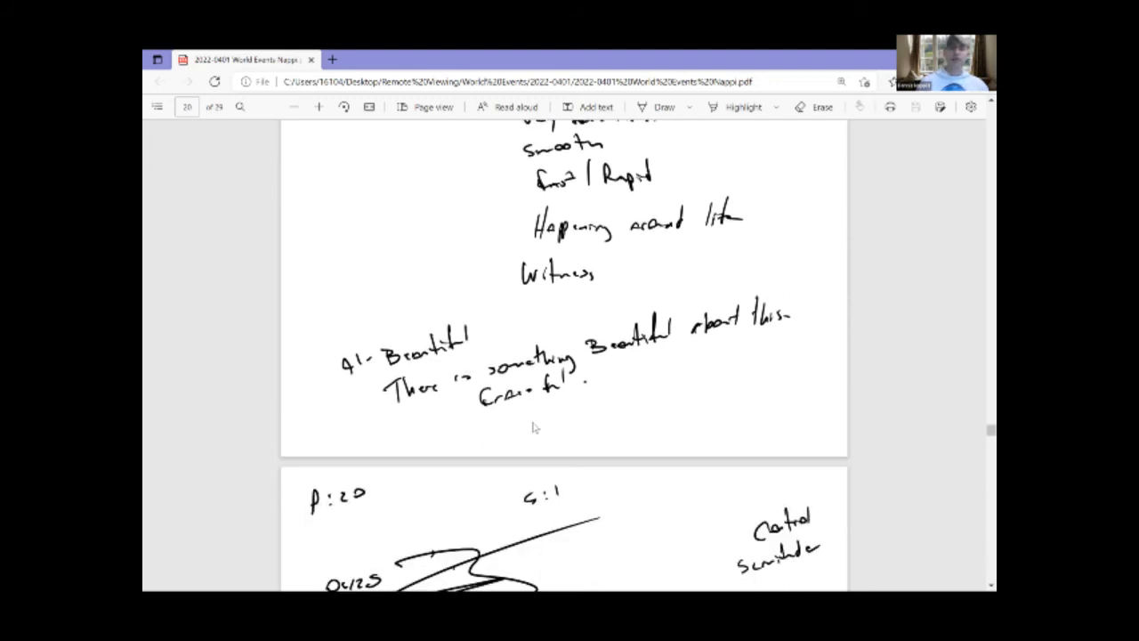
{"action": "scroll", "coordinate": [535, 428], "scroll_direction": "down", "scroll_amount": 3}
{"action": "scroll", "coordinate": [535, 428], "scroll_direction": "down", "scroll_amount": 3}
{"action": "scroll", "coordinate": [534, 428], "scroll_direction": "down", "scroll_amount": 1}
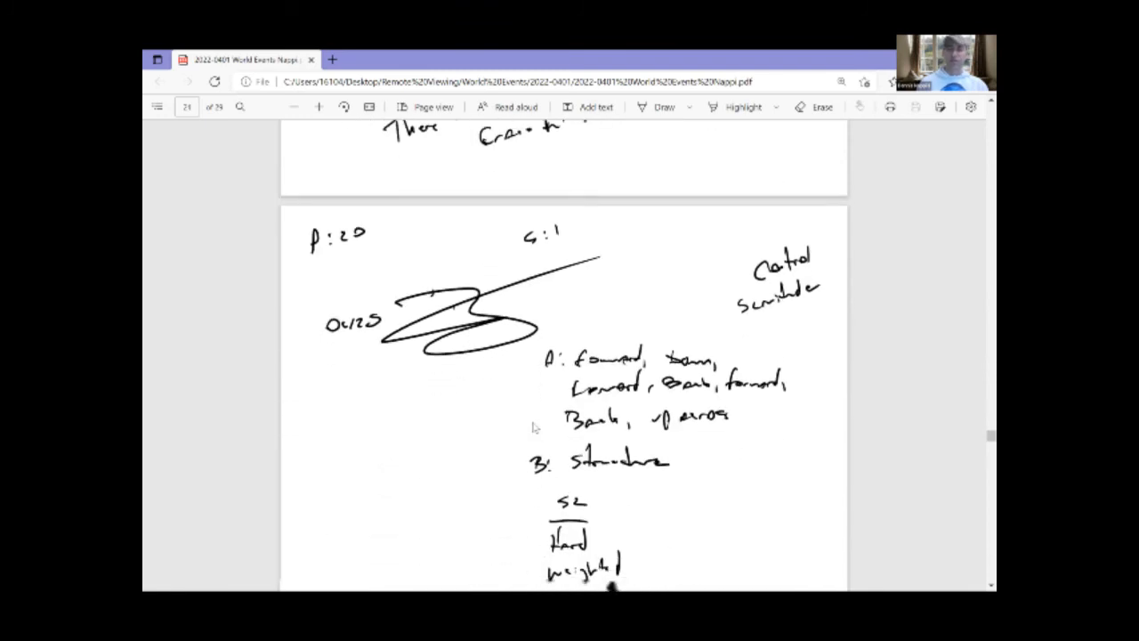
{"action": "scroll", "coordinate": [535, 428], "scroll_direction": "down", "scroll_amount": 1}
{"action": "scroll", "coordinate": [598, 428], "scroll_direction": "down", "scroll_amount": 3}
{"action": "scroll", "coordinate": [598, 428], "scroll_direction": "down", "scroll_amount": 1}
{"action": "scroll", "coordinate": [598, 428], "scroll_direction": "down", "scroll_amount": 2}
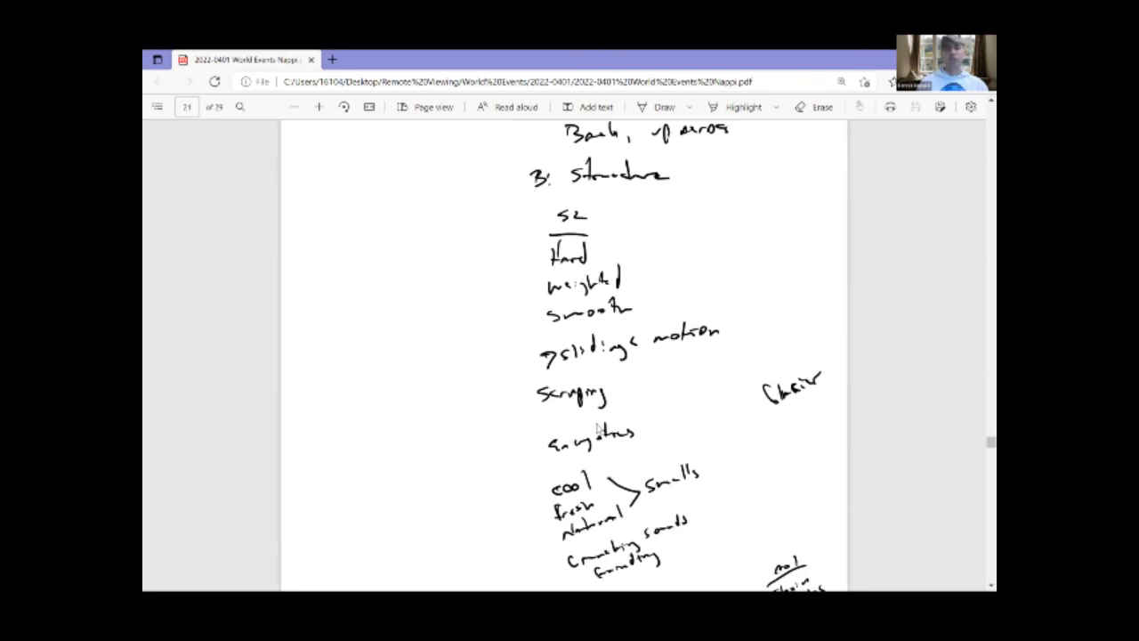
{"action": "scroll", "coordinate": [598, 428], "scroll_direction": "down", "scroll_amount": 1}
{"action": "scroll", "coordinate": [598, 428], "scroll_direction": "down", "scroll_amount": 1}
{"action": "scroll", "coordinate": [598, 428], "scroll_direction": "down", "scroll_amount": 1}
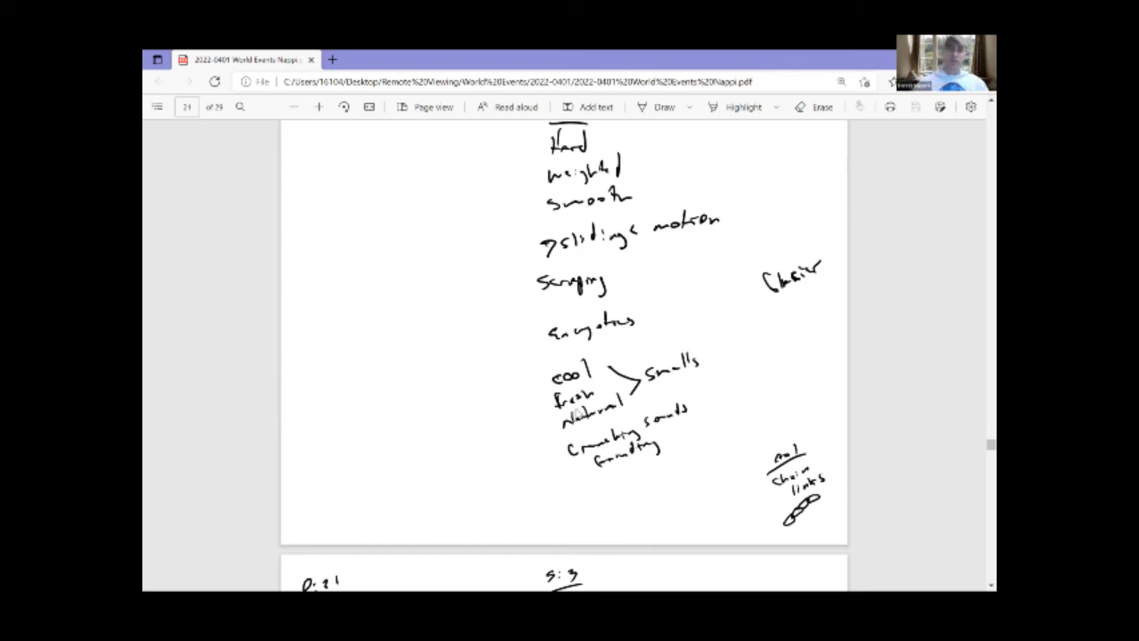
{"action": "scroll", "coordinate": [578, 414], "scroll_direction": "down", "scroll_amount": 3}
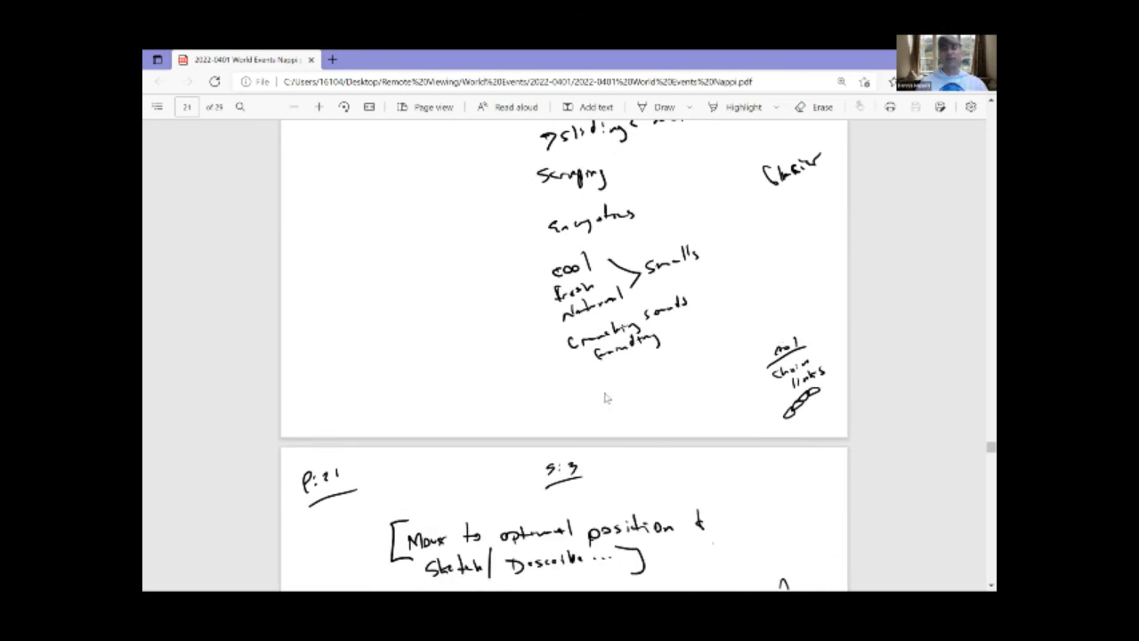
{"action": "scroll", "coordinate": [605, 397], "scroll_direction": "down", "scroll_amount": 2}
{"action": "scroll", "coordinate": [605, 397], "scroll_direction": "down", "scroll_amount": 1}
{"action": "scroll", "coordinate": [605, 397], "scroll_direction": "down", "scroll_amount": 1}
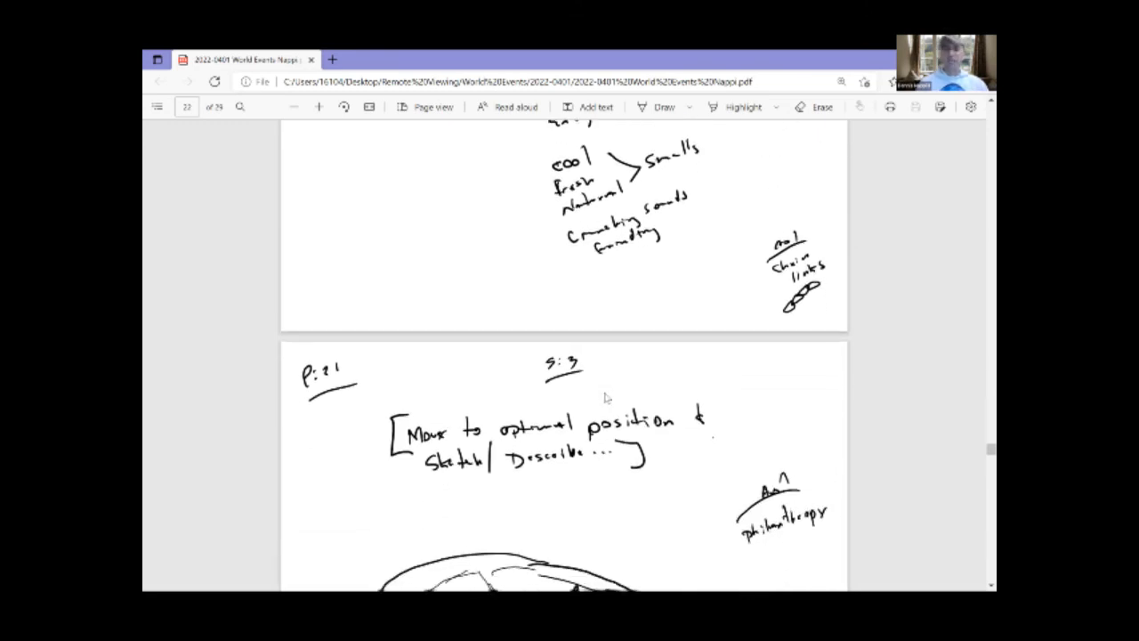
{"action": "scroll", "coordinate": [605, 397], "scroll_direction": "down", "scroll_amount": 2}
{"action": "scroll", "coordinate": [605, 396], "scroll_direction": "down", "scroll_amount": 2}
{"action": "scroll", "coordinate": [605, 397], "scroll_direction": "down", "scroll_amount": 1}
{"action": "scroll", "coordinate": [605, 397], "scroll_direction": "down", "scroll_amount": 2}
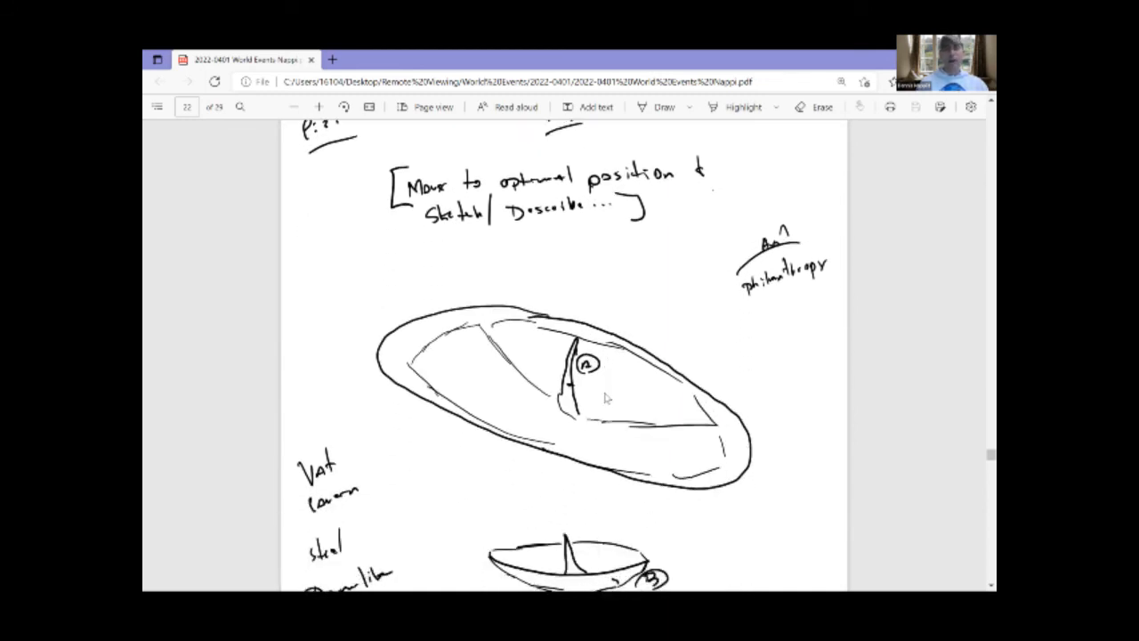
{"action": "scroll", "coordinate": [605, 397], "scroll_direction": "down", "scroll_amount": 1}
{"action": "scroll", "coordinate": [605, 396], "scroll_direction": "down", "scroll_amount": 1}
{"action": "scroll", "coordinate": [605, 397], "scroll_direction": "down", "scroll_amount": 1}
{"action": "scroll", "coordinate": [605, 397], "scroll_direction": "down", "scroll_amount": 1}
{"action": "scroll", "coordinate": [605, 397], "scroll_direction": "down", "scroll_amount": 1}
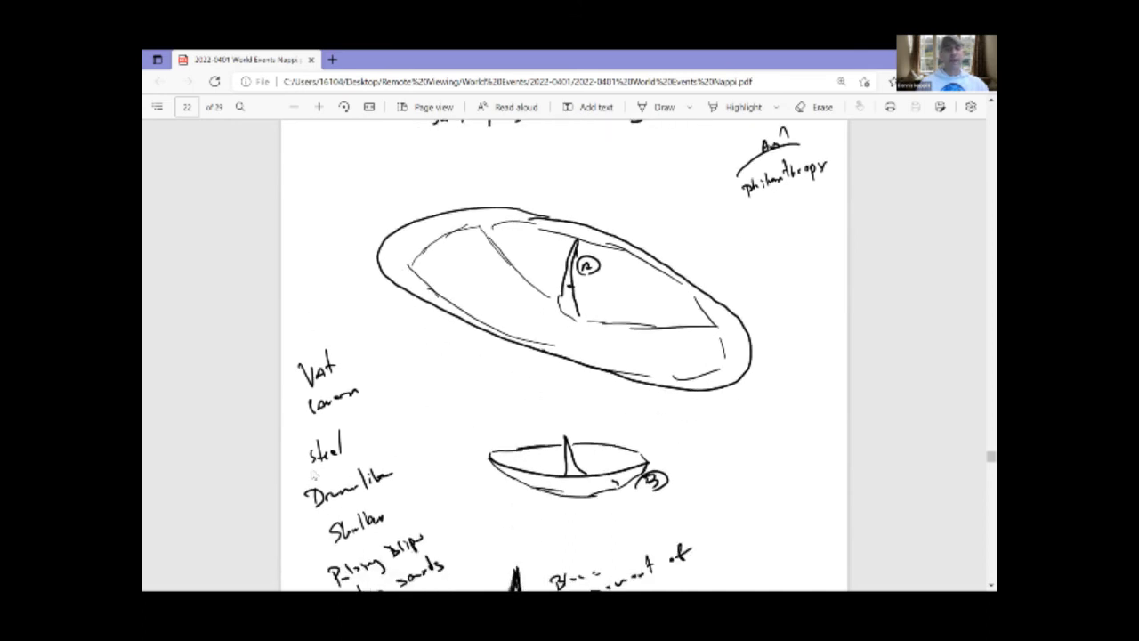
{"action": "scroll", "coordinate": [315, 474], "scroll_direction": "down", "scroll_amount": 1}
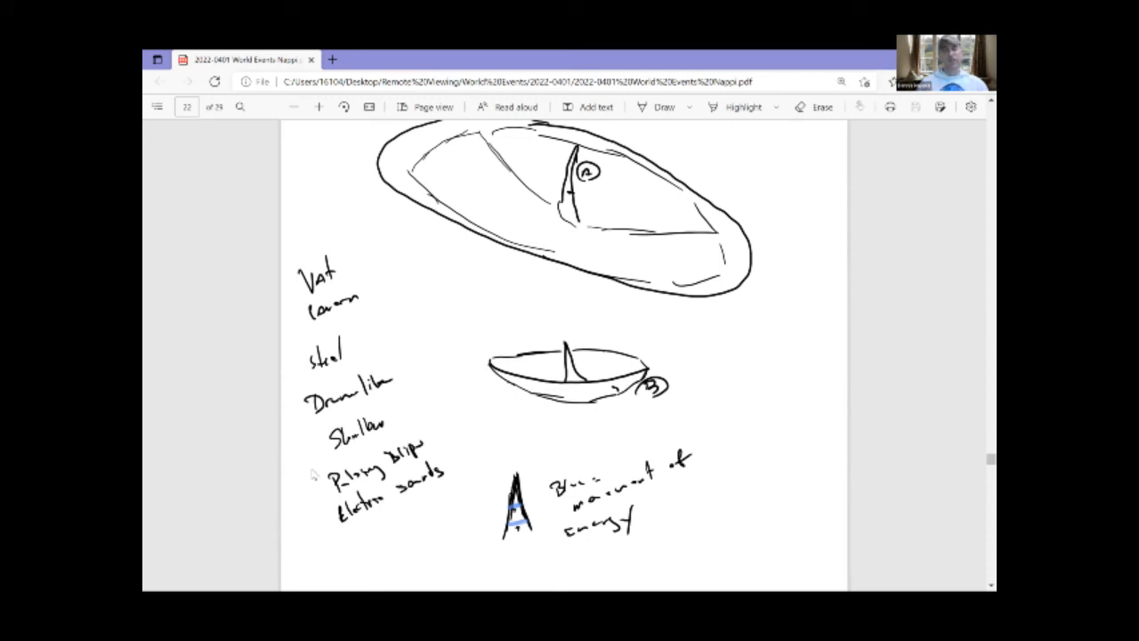
{"action": "scroll", "coordinate": [315, 474], "scroll_direction": "down", "scroll_amount": 1}
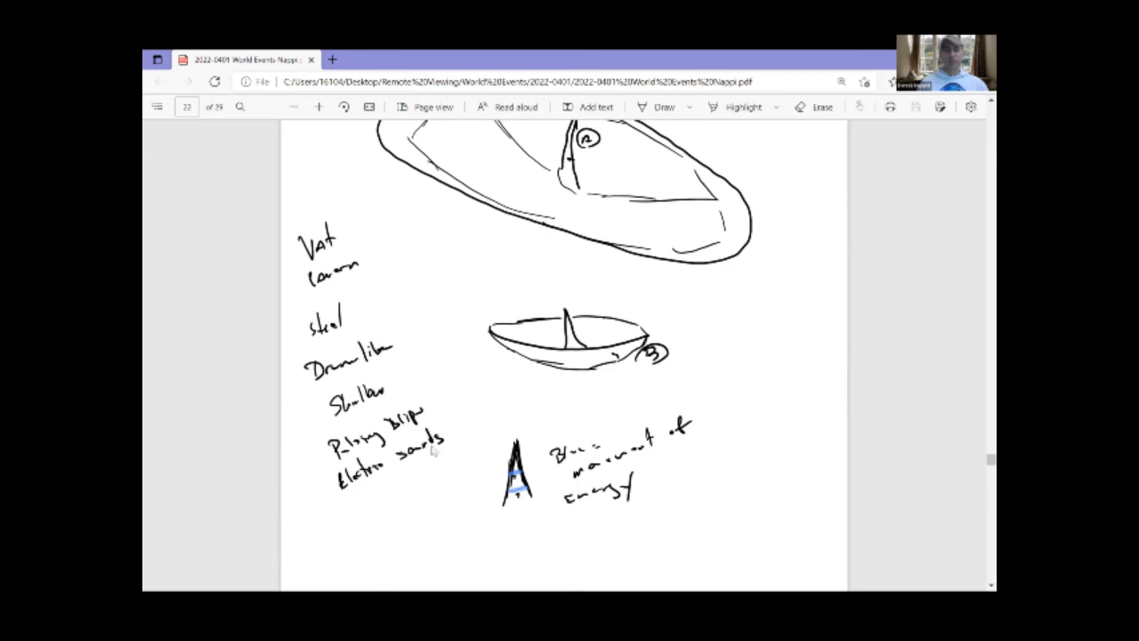
{"action": "scroll", "coordinate": [565, 356], "scroll_direction": "down", "scroll_amount": 5}
{"action": "scroll", "coordinate": [565, 356], "scroll_direction": "down", "scroll_amount": 2}
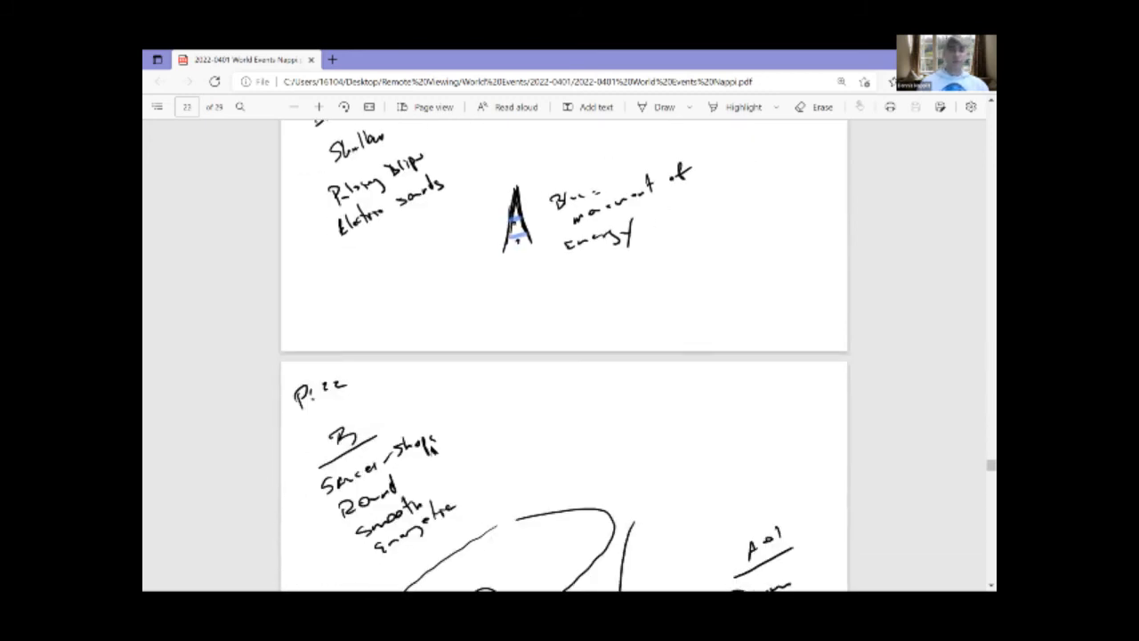
{"action": "scroll", "coordinate": [434, 451], "scroll_direction": "down", "scroll_amount": 3}
{"action": "scroll", "coordinate": [433, 451], "scroll_direction": "down", "scroll_amount": 2}
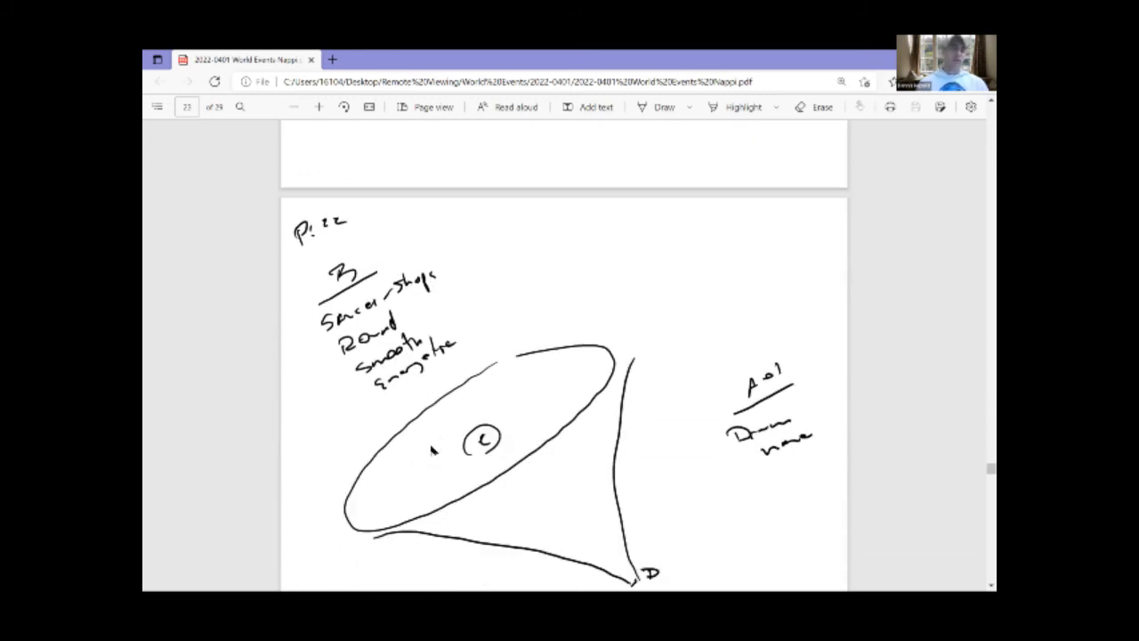
{"action": "scroll", "coordinate": [434, 451], "scroll_direction": "down", "scroll_amount": 1}
{"action": "scroll", "coordinate": [433, 451], "scroll_direction": "up", "scroll_amount": 3}
{"action": "scroll", "coordinate": [433, 451], "scroll_direction": "up", "scroll_amount": 4}
{"action": "scroll", "coordinate": [433, 451], "scroll_direction": "up", "scroll_amount": 3}
{"action": "scroll", "coordinate": [433, 451], "scroll_direction": "down", "scroll_amount": 1}
{"action": "scroll", "coordinate": [495, 439], "scroll_direction": "down", "scroll_amount": 3}
{"action": "scroll", "coordinate": [496, 439], "scroll_direction": "down", "scroll_amount": 5}
{"action": "scroll", "coordinate": [496, 439], "scroll_direction": "down", "scroll_amount": 1}
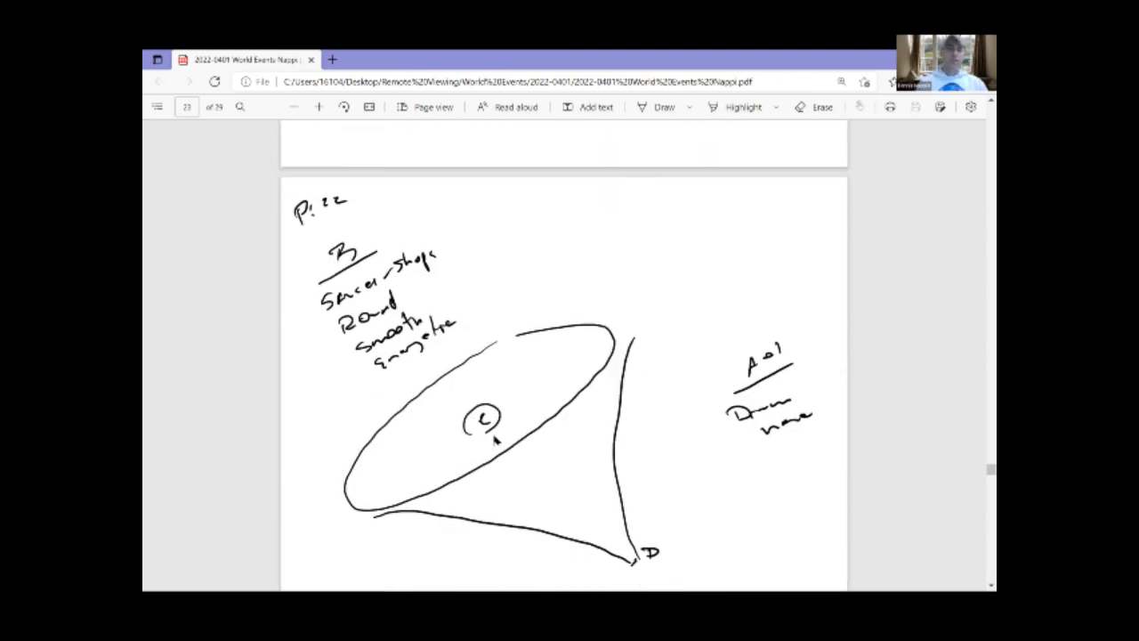
{"action": "scroll", "coordinate": [495, 439], "scroll_direction": "down", "scroll_amount": 1}
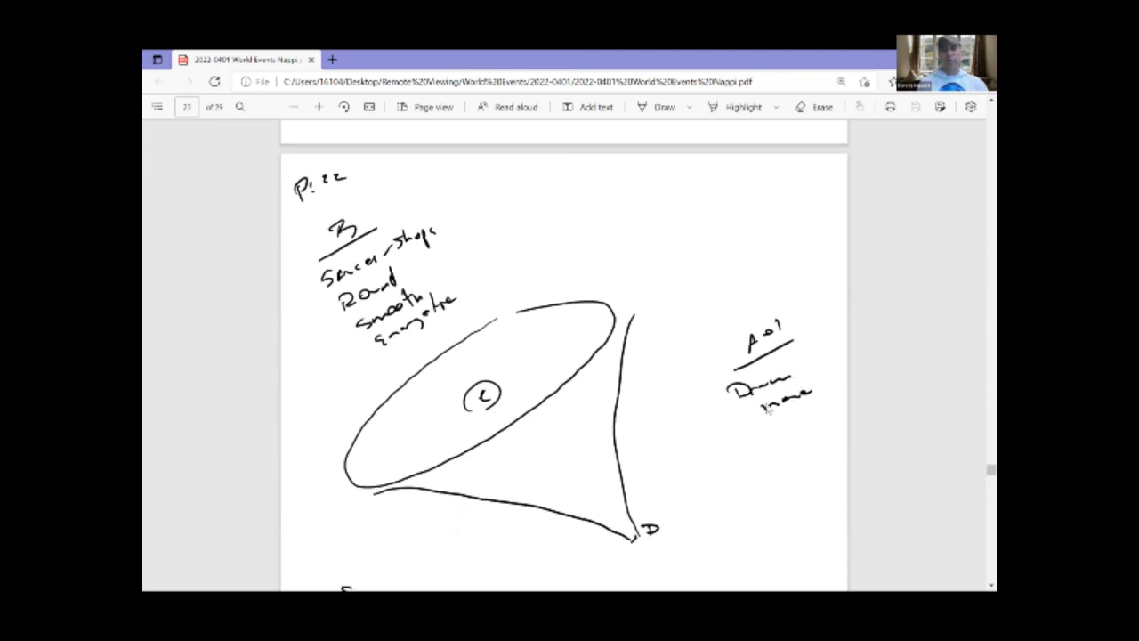
{"action": "scroll", "coordinate": [583, 439], "scroll_direction": "down", "scroll_amount": 4}
{"action": "scroll", "coordinate": [583, 440], "scroll_direction": "down", "scroll_amount": 3}
{"action": "scroll", "coordinate": [583, 439], "scroll_direction": "down", "scroll_amount": 1}
{"action": "scroll", "coordinate": [534, 242], "scroll_direction": "up", "scroll_amount": 2}
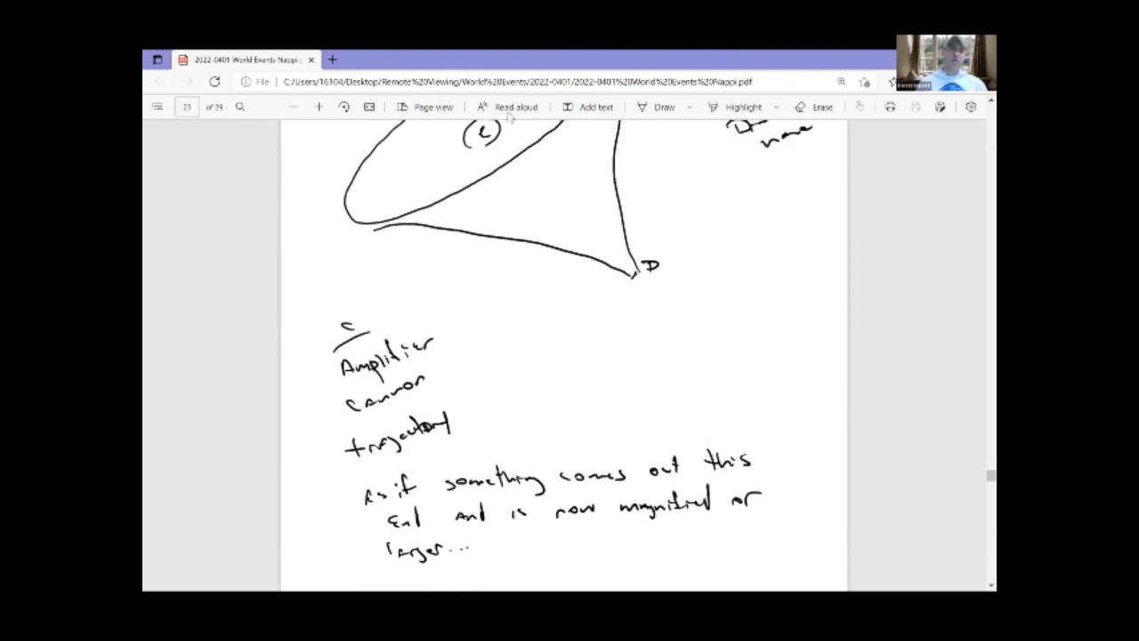
{"action": "scroll", "coordinate": [476, 339], "scroll_direction": "down", "scroll_amount": 1}
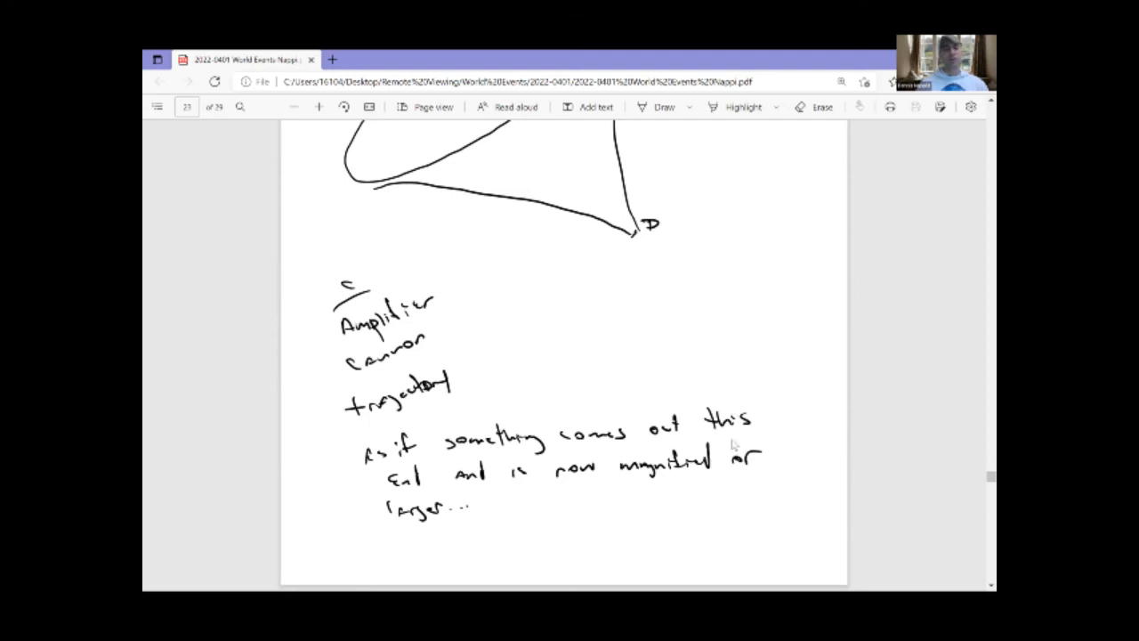
{"action": "scroll", "coordinate": [635, 341], "scroll_direction": "up", "scroll_amount": 2}
{"action": "scroll", "coordinate": [635, 342], "scroll_direction": "down", "scroll_amount": 4}
{"action": "scroll", "coordinate": [636, 342], "scroll_direction": "down", "scroll_amount": 4}
{"action": "scroll", "coordinate": [636, 342], "scroll_direction": "down", "scroll_amount": 4}
{"action": "scroll", "coordinate": [636, 342], "scroll_direction": "down", "scroll_amount": 2}
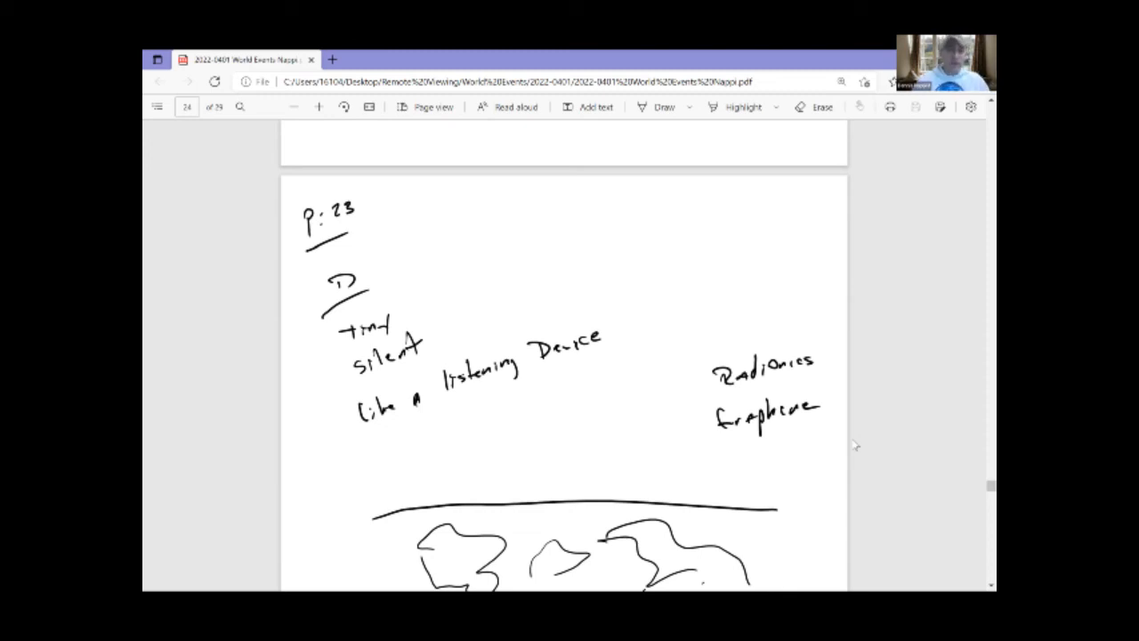
{"action": "scroll", "coordinate": [856, 445], "scroll_direction": "down", "scroll_amount": 3}
{"action": "scroll", "coordinate": [855, 445], "scroll_direction": "down", "scroll_amount": 3}
{"action": "scroll", "coordinate": [856, 445], "scroll_direction": "down", "scroll_amount": 2}
{"action": "scroll", "coordinate": [855, 445], "scroll_direction": "down", "scroll_amount": 2}
{"action": "scroll", "coordinate": [855, 445], "scroll_direction": "down", "scroll_amount": 1}
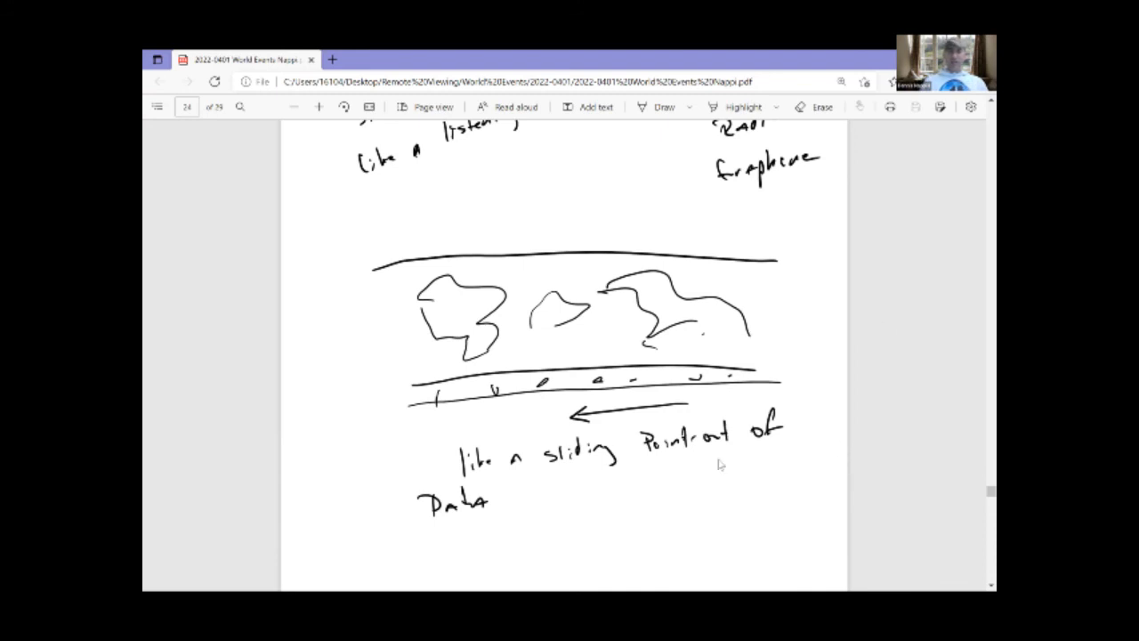
{"action": "scroll", "coordinate": [720, 464], "scroll_direction": "down", "scroll_amount": 3}
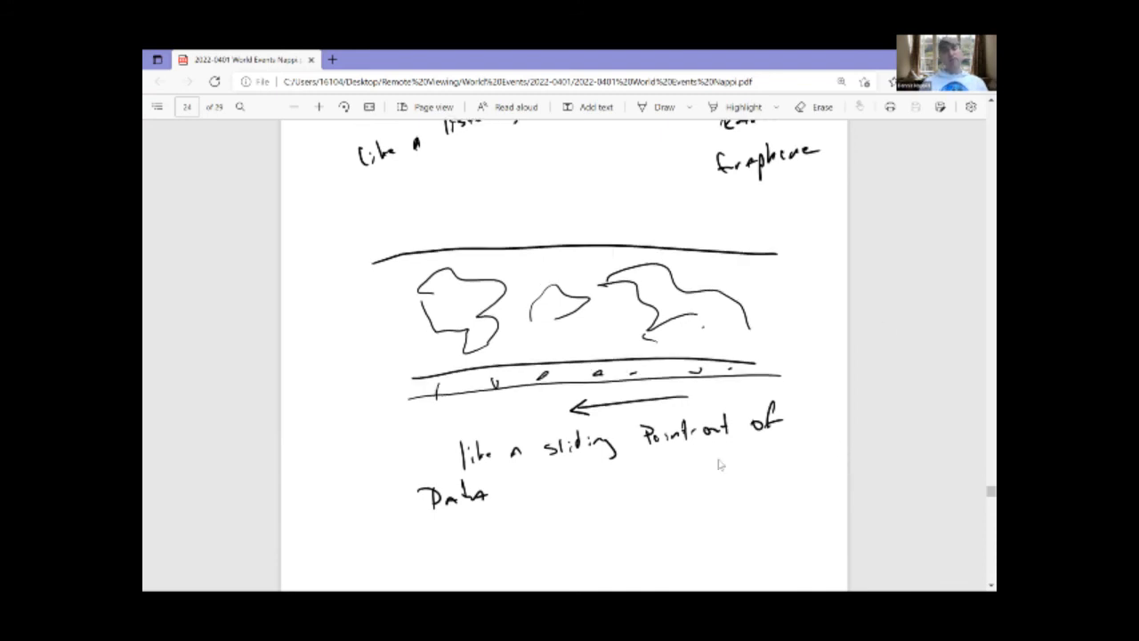
{"action": "scroll", "coordinate": [720, 464], "scroll_direction": "down", "scroll_amount": 3}
{"action": "scroll", "coordinate": [720, 464], "scroll_direction": "down", "scroll_amount": 3}
{"action": "scroll", "coordinate": [720, 464], "scroll_direction": "down", "scroll_amount": 2}
{"action": "scroll", "coordinate": [720, 465], "scroll_direction": "down", "scroll_amount": 1}
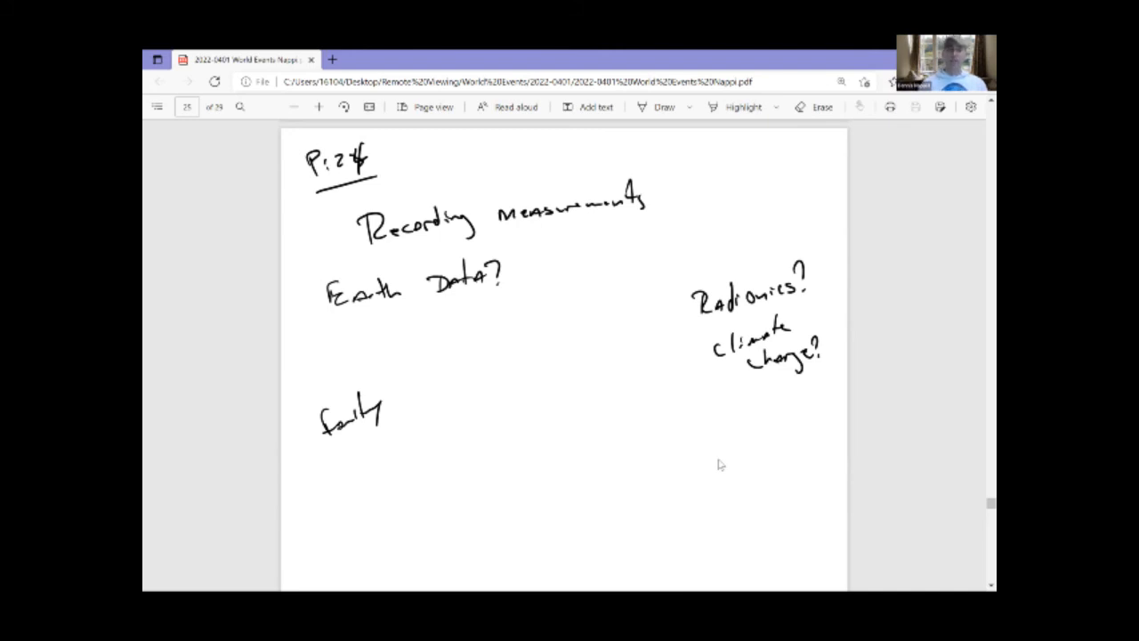
{"action": "scroll", "coordinate": [720, 464], "scroll_direction": "down", "scroll_amount": 3}
{"action": "scroll", "coordinate": [720, 465], "scroll_direction": "down", "scroll_amount": 5}
{"action": "scroll", "coordinate": [720, 465], "scroll_direction": "down", "scroll_amount": 2}
{"action": "scroll", "coordinate": [720, 465], "scroll_direction": "down", "scroll_amount": 3}
{"action": "scroll", "coordinate": [720, 464], "scroll_direction": "down", "scroll_amount": 1}
{"action": "scroll", "coordinate": [720, 464], "scroll_direction": "down", "scroll_amount": 2}
{"action": "scroll", "coordinate": [720, 465], "scroll_direction": "down", "scroll_amount": 1}
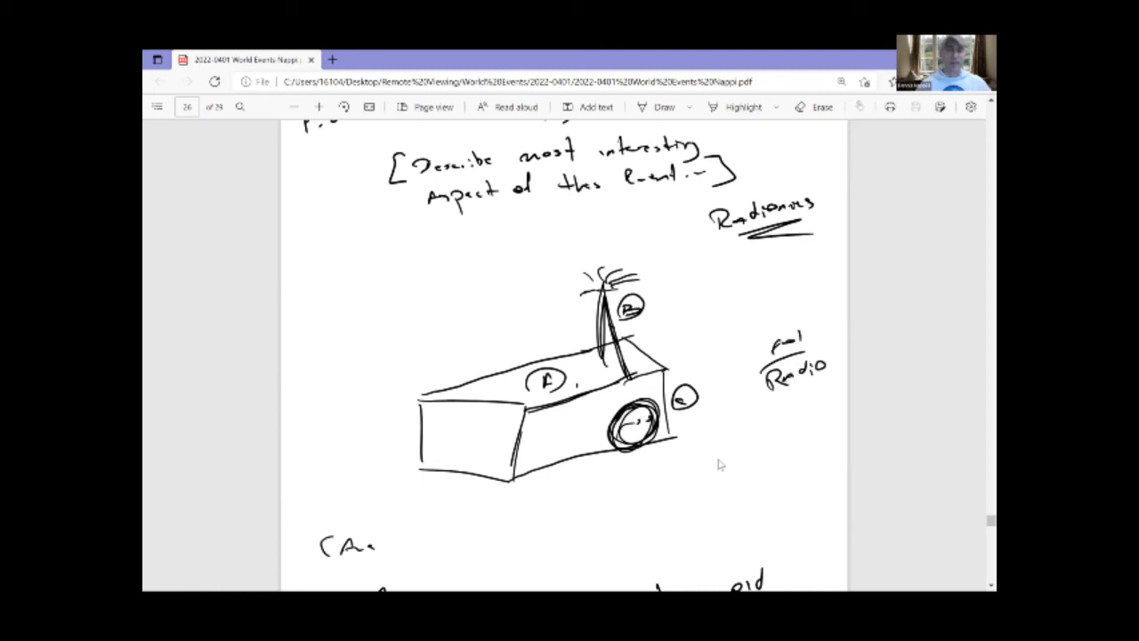
{"action": "scroll", "coordinate": [720, 463], "scroll_direction": "down", "scroll_amount": 1}
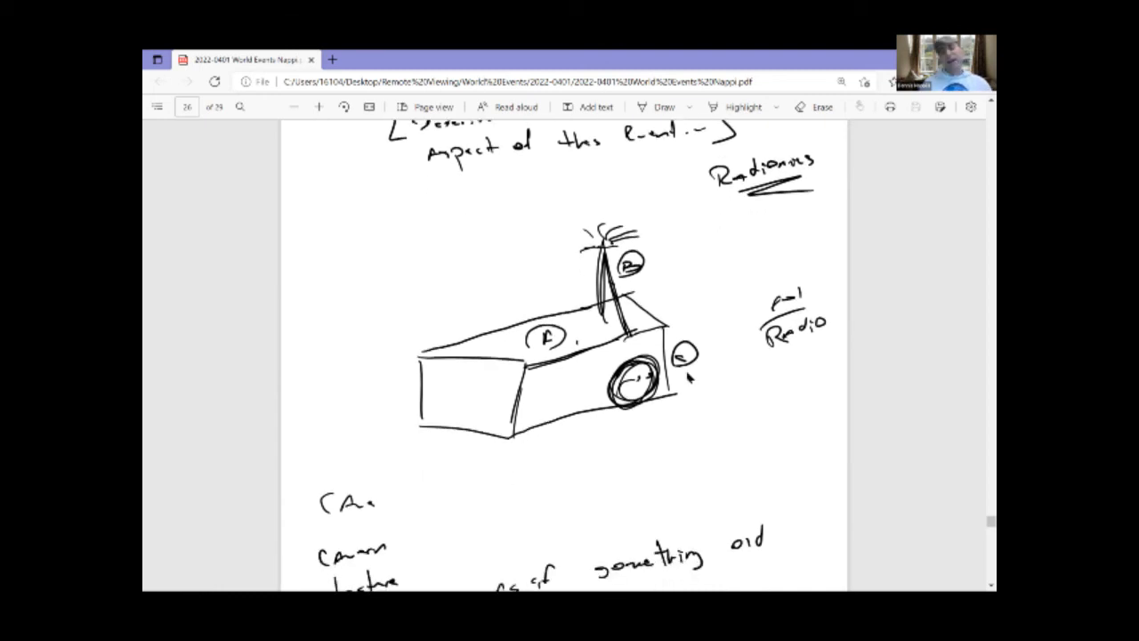
{"action": "scroll", "coordinate": [572, 352], "scroll_direction": "down", "scroll_amount": 3}
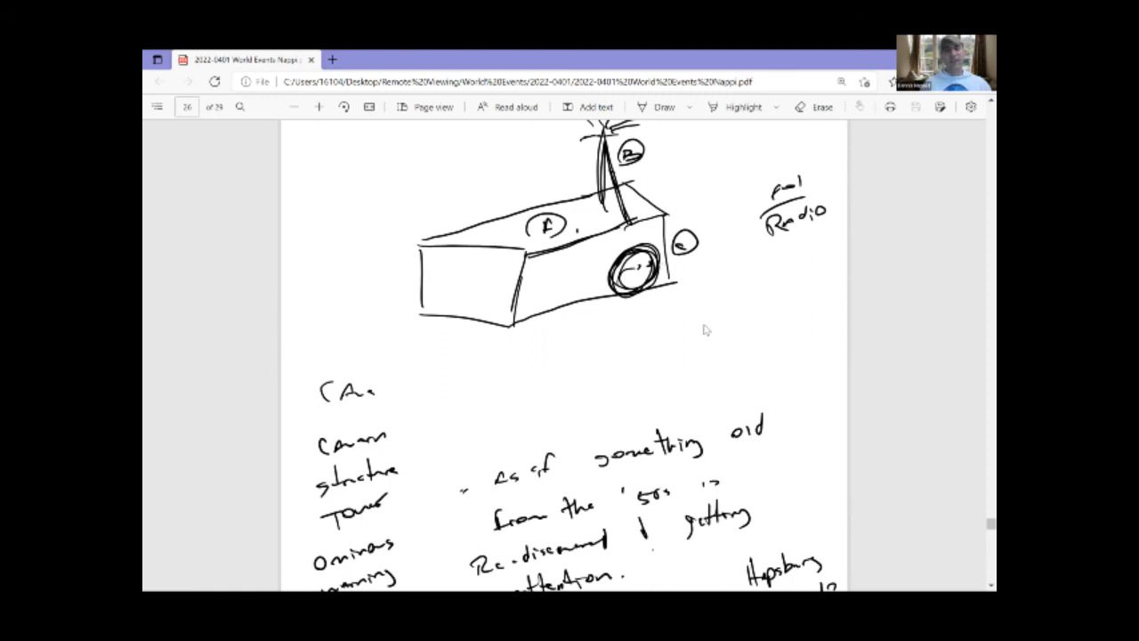
{"action": "scroll", "coordinate": [396, 480], "scroll_direction": "down", "scroll_amount": 2}
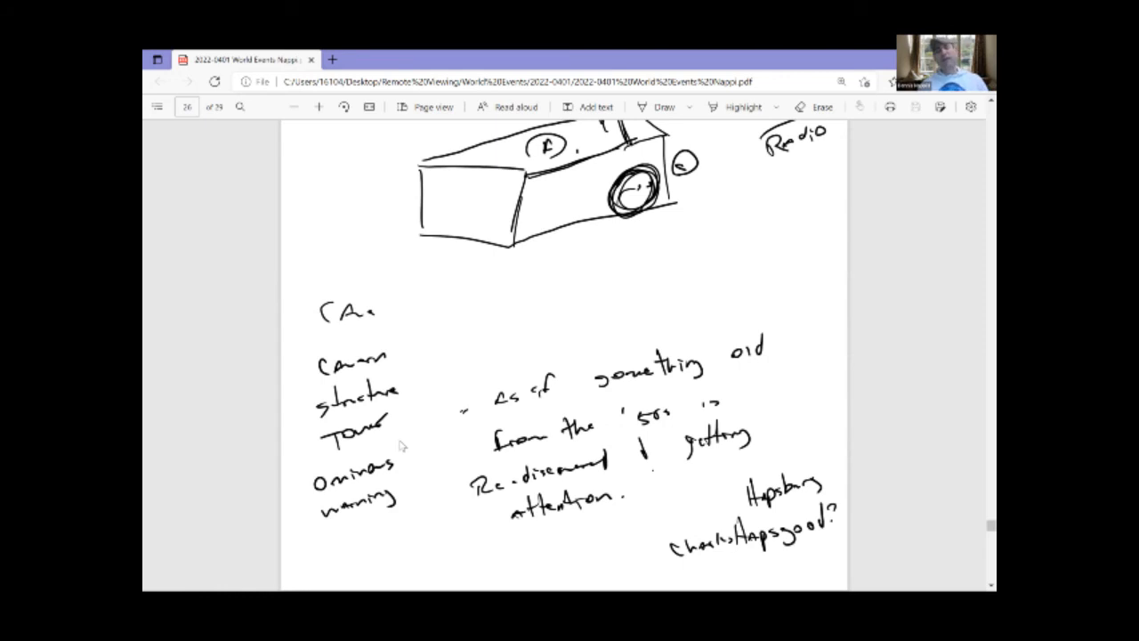
{"action": "scroll", "coordinate": [402, 445], "scroll_direction": "up", "scroll_amount": 3}
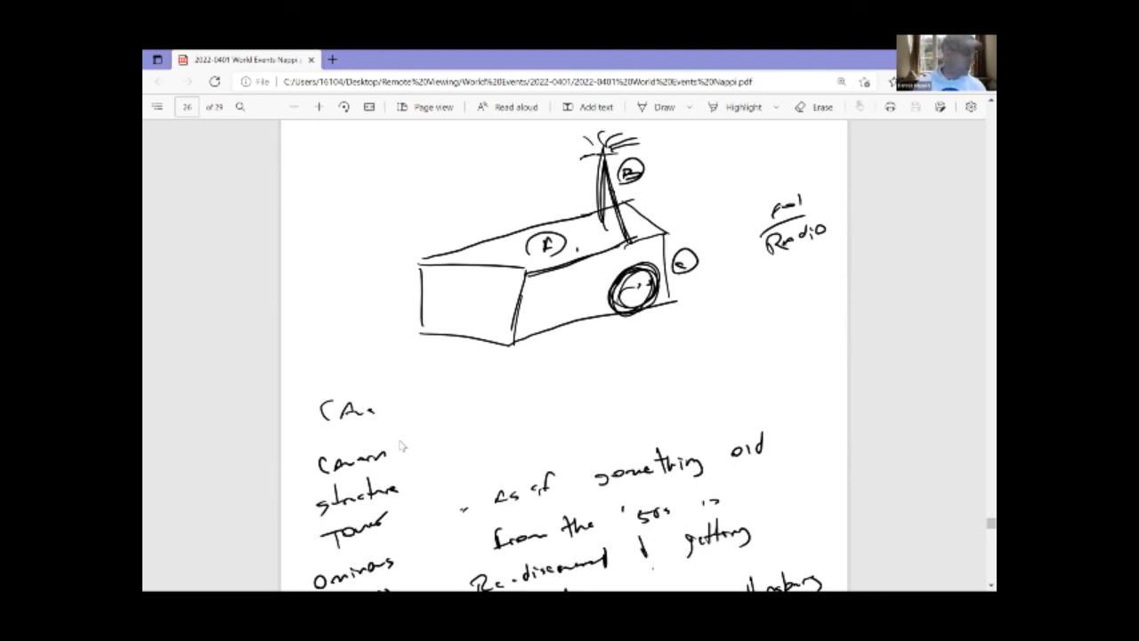
{"action": "scroll", "coordinate": [403, 445], "scroll_direction": "down", "scroll_amount": 3}
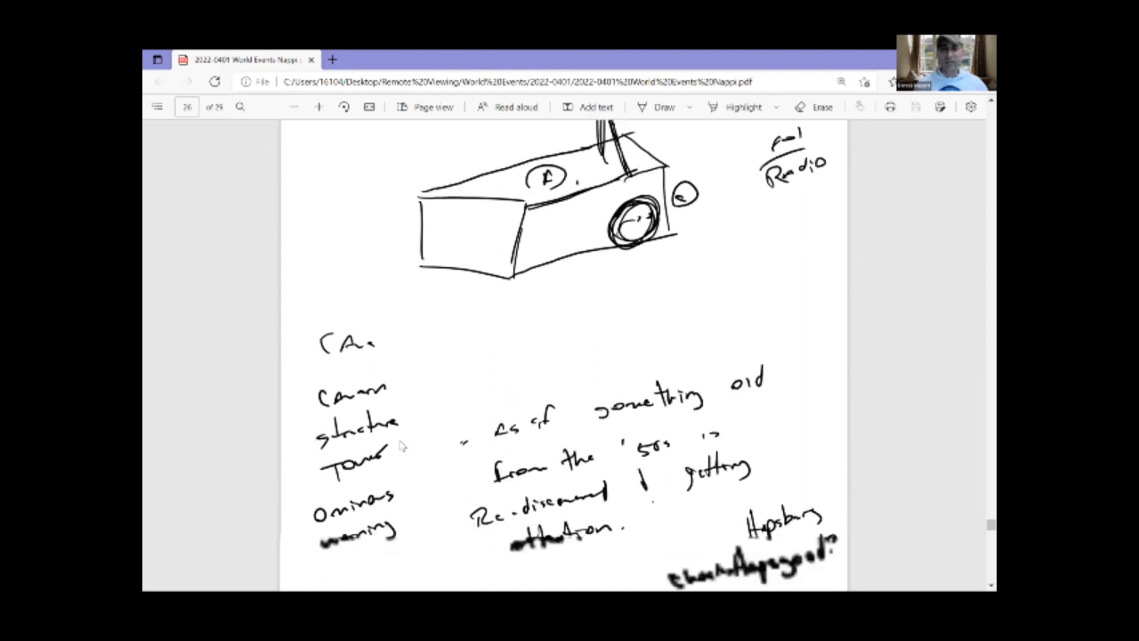
{"action": "scroll", "coordinate": [403, 445], "scroll_direction": "down", "scroll_amount": 3}
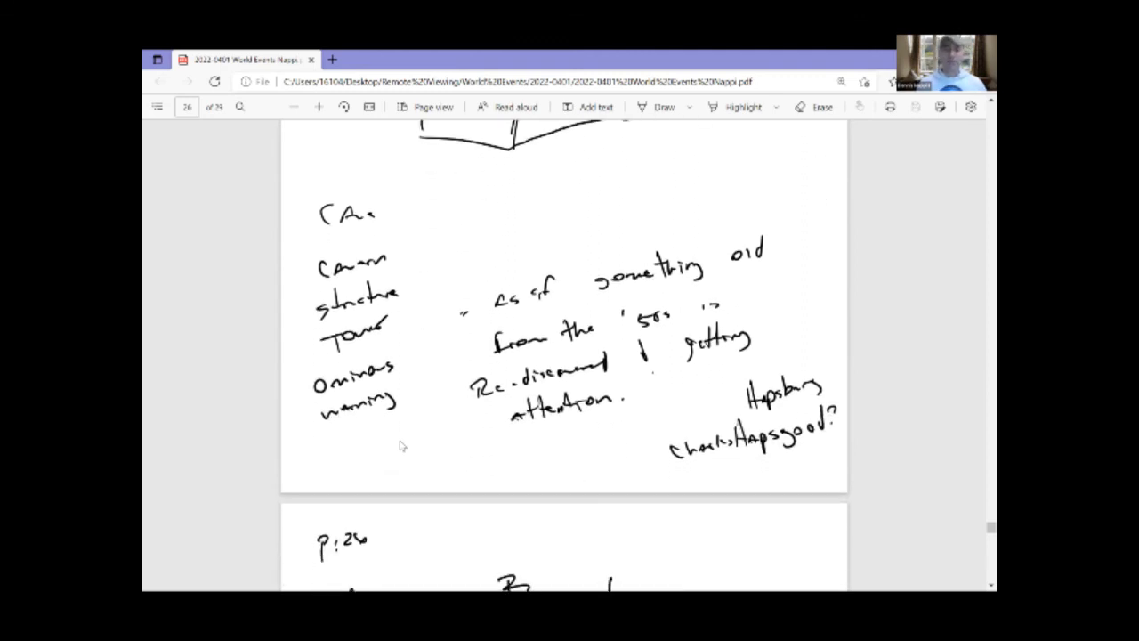
{"action": "scroll", "coordinate": [402, 445], "scroll_direction": "down", "scroll_amount": 4}
{"action": "scroll", "coordinate": [402, 445], "scroll_direction": "down", "scroll_amount": 2}
{"action": "scroll", "coordinate": [402, 445], "scroll_direction": "down", "scroll_amount": 2}
{"action": "scroll", "coordinate": [402, 445], "scroll_direction": "down", "scroll_amount": 2}
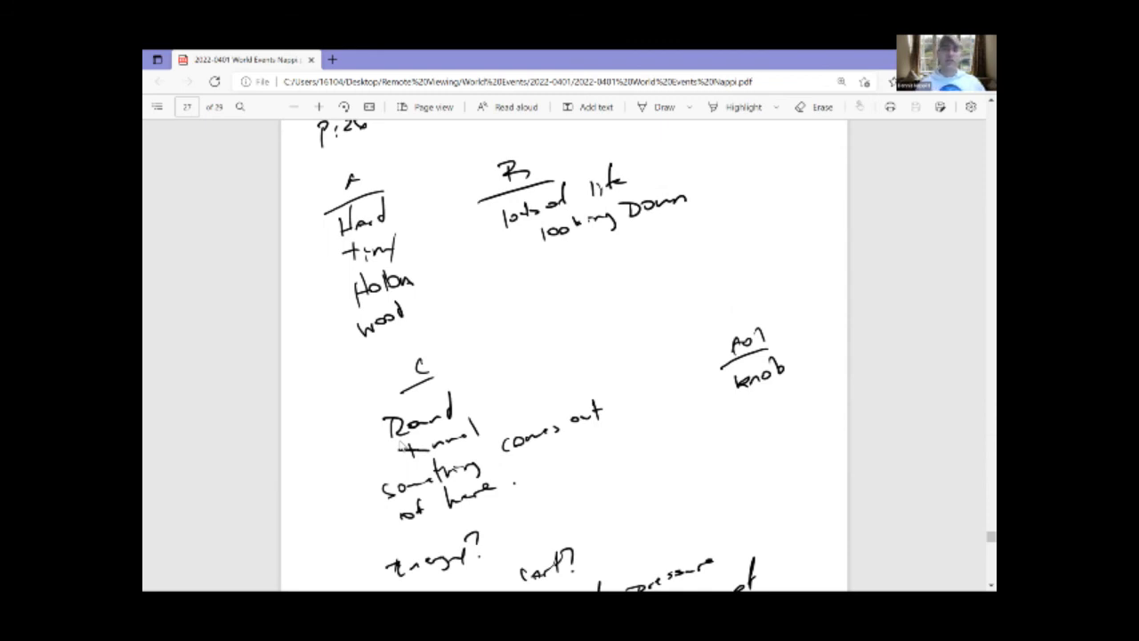
{"action": "scroll", "coordinate": [403, 445], "scroll_direction": "up", "scroll_amount": 4}
{"action": "scroll", "coordinate": [403, 445], "scroll_direction": "up", "scroll_amount": 3}
{"action": "scroll", "coordinate": [403, 445], "scroll_direction": "up", "scroll_amount": 3}
{"action": "scroll", "coordinate": [402, 445], "scroll_direction": "up", "scroll_amount": 2}
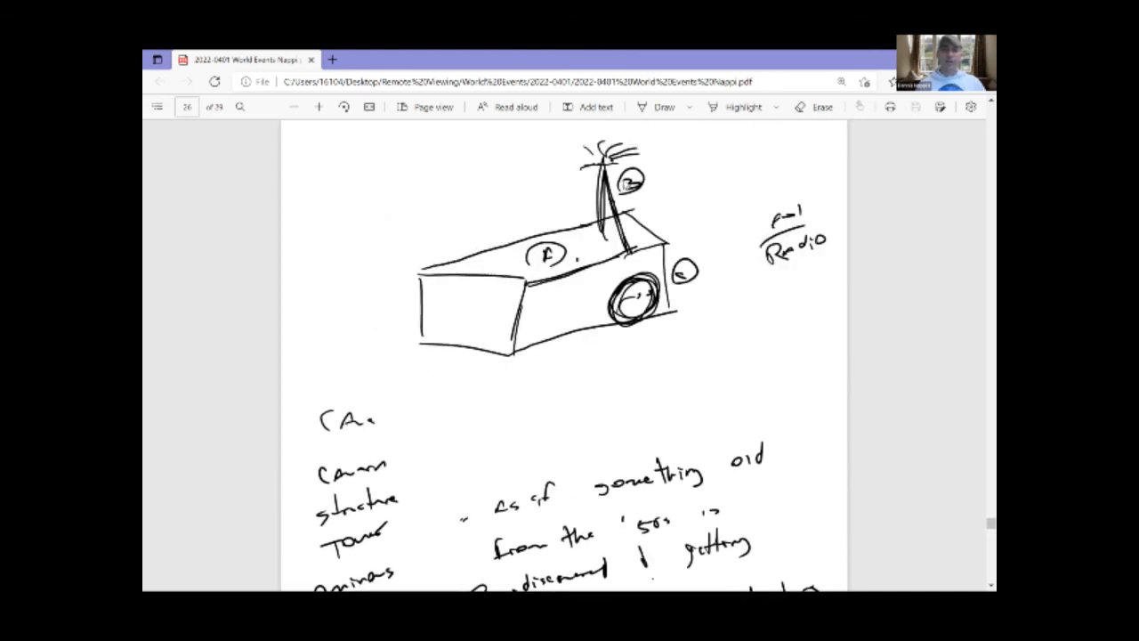
{"action": "scroll", "coordinate": [549, 326], "scroll_direction": "down", "scroll_amount": 1}
{"action": "scroll", "coordinate": [548, 325], "scroll_direction": "down", "scroll_amount": 4}
{"action": "scroll", "coordinate": [548, 326], "scroll_direction": "down", "scroll_amount": 3}
{"action": "scroll", "coordinate": [548, 326], "scroll_direction": "down", "scroll_amount": 4}
{"action": "scroll", "coordinate": [548, 326], "scroll_direction": "down", "scroll_amount": 3}
{"action": "scroll", "coordinate": [548, 326], "scroll_direction": "down", "scroll_amount": 2}
{"action": "scroll", "coordinate": [548, 326], "scroll_direction": "down", "scroll_amount": 2}
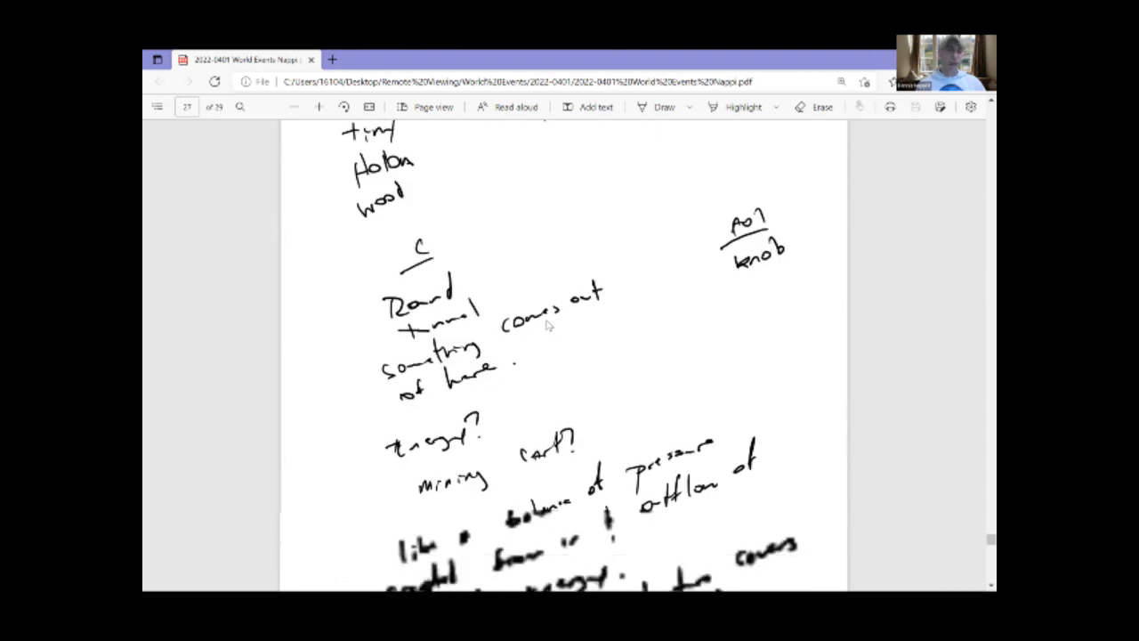
{"action": "scroll", "coordinate": [420, 405], "scroll_direction": "up", "scroll_amount": 3}
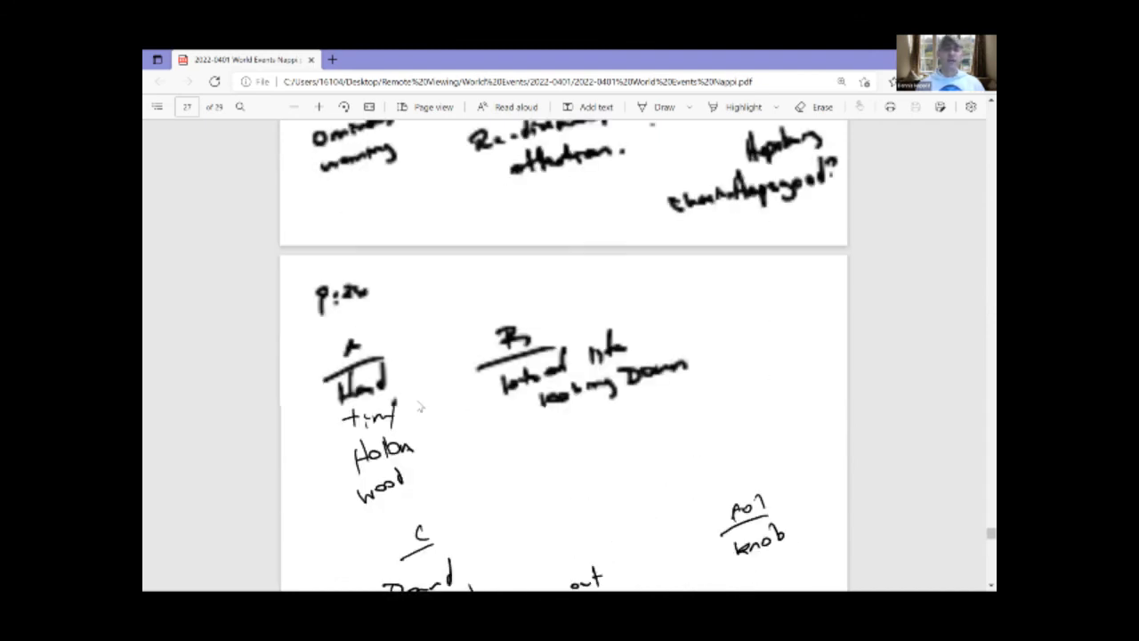
{"action": "scroll", "coordinate": [445, 401], "scroll_direction": "up", "scroll_amount": 3}
{"action": "scroll", "coordinate": [454, 398], "scroll_direction": "up", "scroll_amount": 4}
{"action": "scroll", "coordinate": [469, 395], "scroll_direction": "up", "scroll_amount": 2}
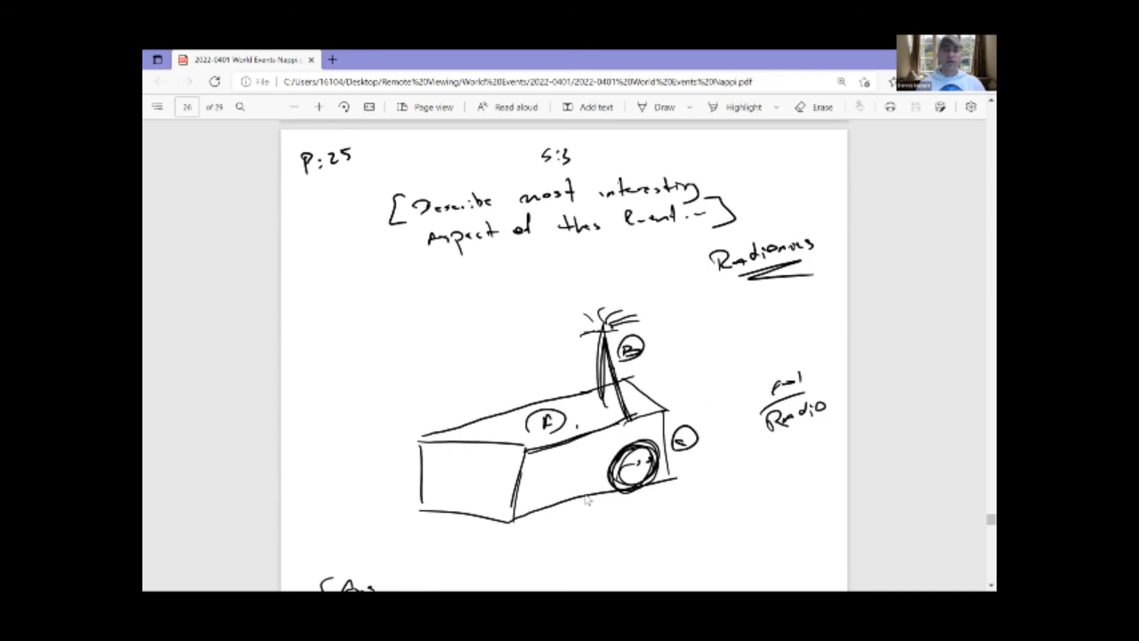
{"action": "scroll", "coordinate": [642, 475], "scroll_direction": "down", "scroll_amount": 3}
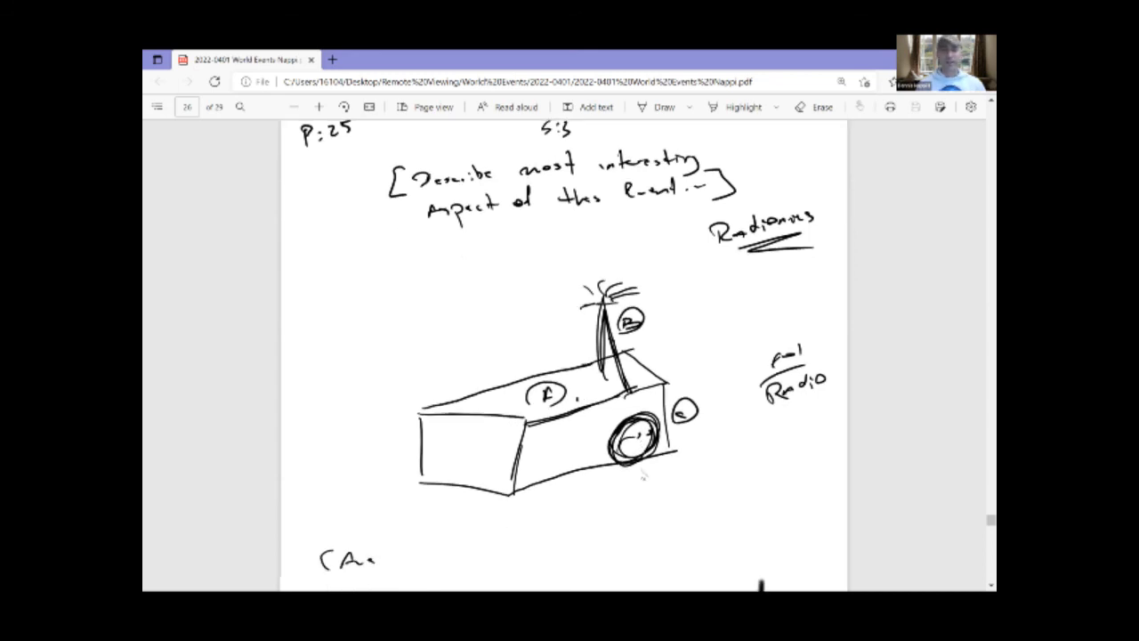
{"action": "scroll", "coordinate": [642, 475], "scroll_direction": "down", "scroll_amount": 5}
{"action": "scroll", "coordinate": [642, 475], "scroll_direction": "down", "scroll_amount": 3}
{"action": "scroll", "coordinate": [642, 474], "scroll_direction": "down", "scroll_amount": 4}
{"action": "scroll", "coordinate": [642, 474], "scroll_direction": "down", "scroll_amount": 4}
{"action": "scroll", "coordinate": [643, 475], "scroll_direction": "down", "scroll_amount": 2}
{"action": "scroll", "coordinate": [642, 474], "scroll_direction": "down", "scroll_amount": 2}
{"action": "scroll", "coordinate": [643, 474], "scroll_direction": "down", "scroll_amount": 3}
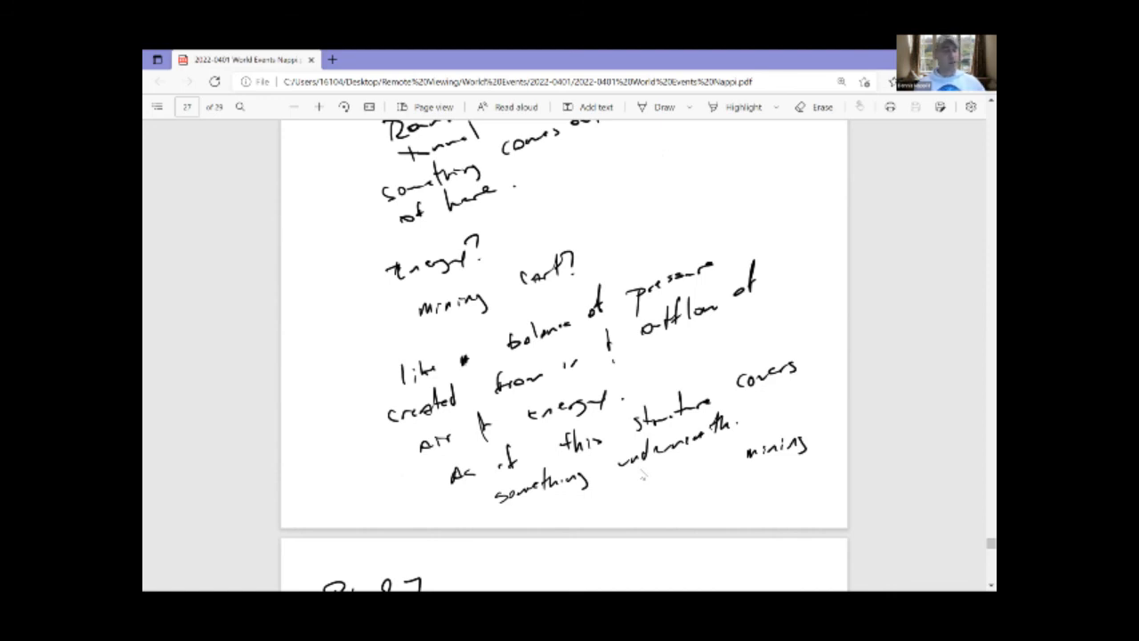
{"action": "scroll", "coordinate": [643, 476], "scroll_direction": "down", "scroll_amount": 4}
{"action": "scroll", "coordinate": [643, 476], "scroll_direction": "down", "scroll_amount": 3}
{"action": "scroll", "coordinate": [643, 476], "scroll_direction": "down", "scroll_amount": 3}
{"action": "scroll", "coordinate": [642, 477], "scroll_direction": "down", "scroll_amount": 1}
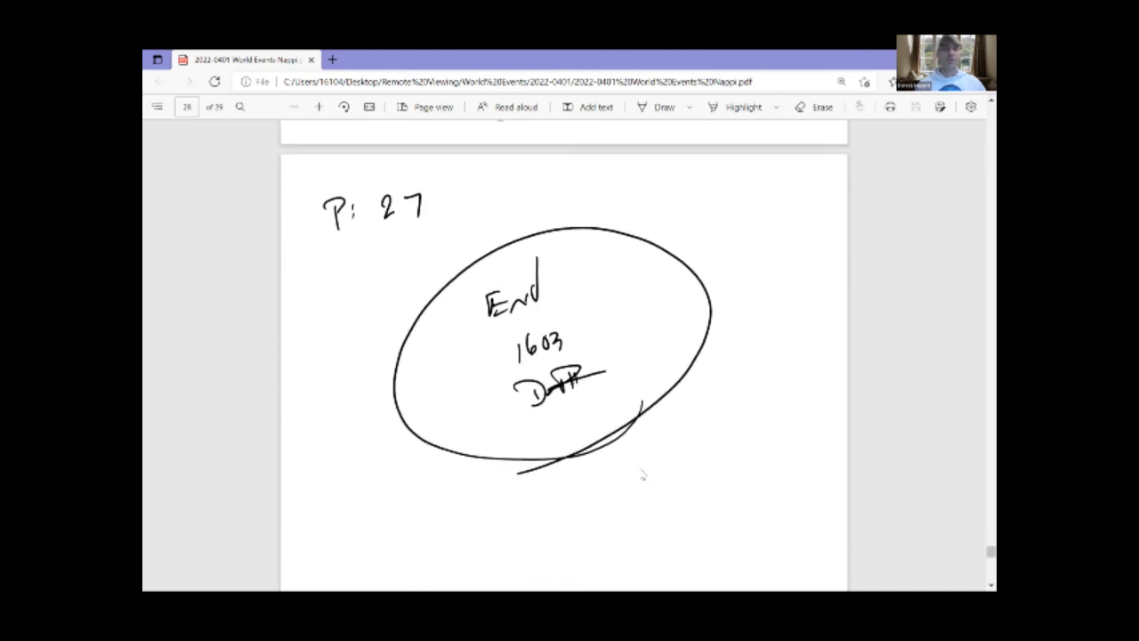